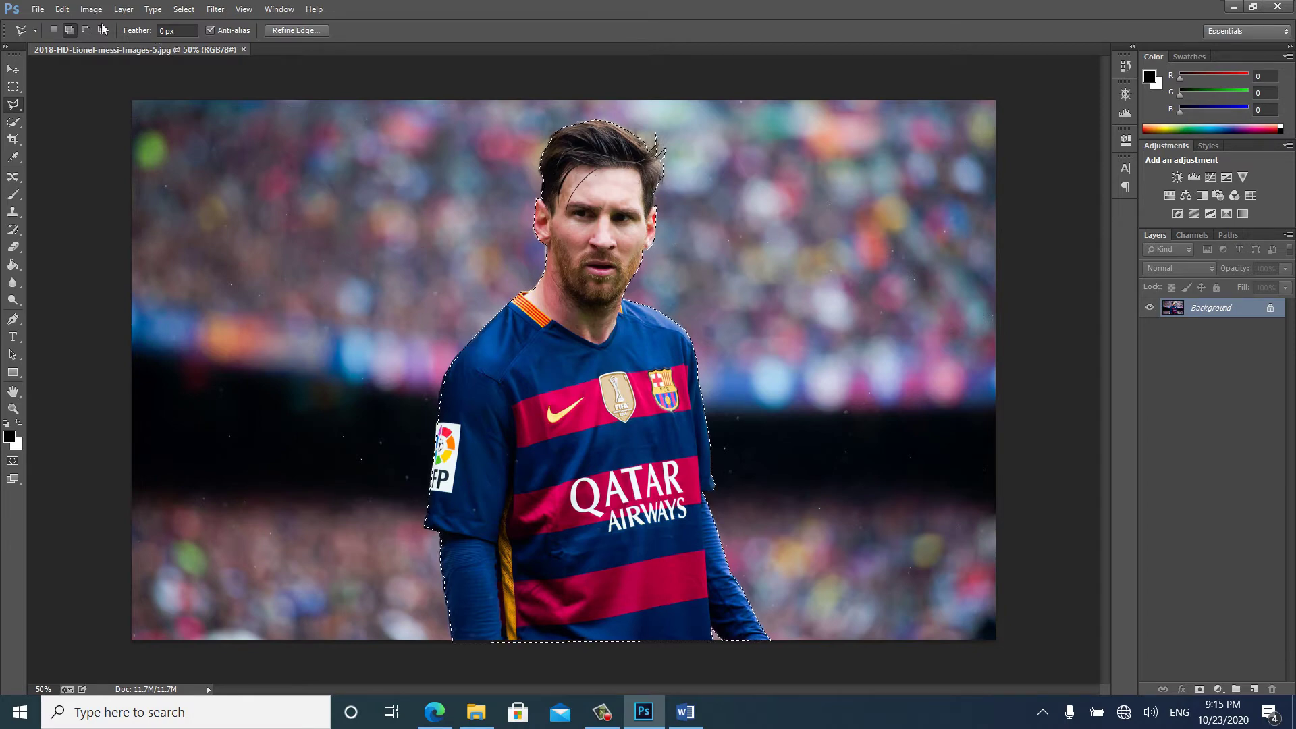
- Create a white document named 'Breaking style project' with width 1200 px and height 801 px
{"action": "left_click", "coordinate": [38, 10]}
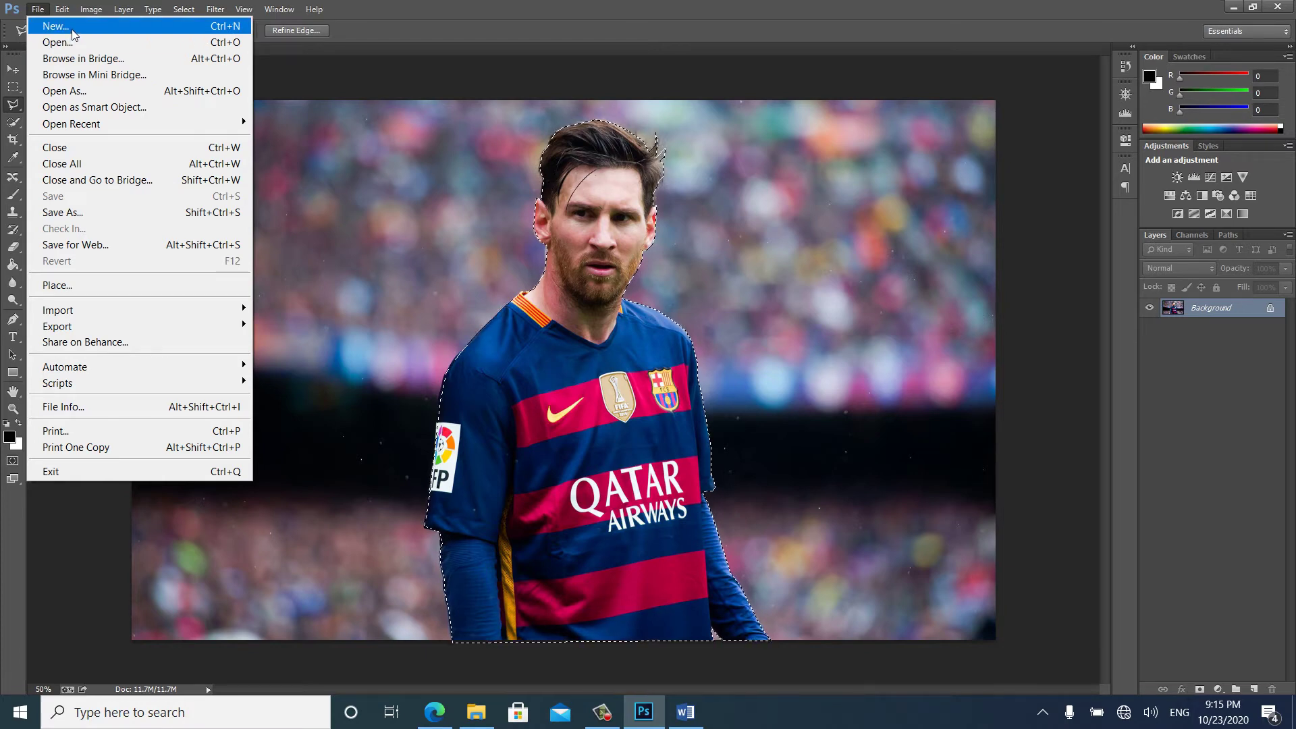
{"action": "key", "text": "Escape"}
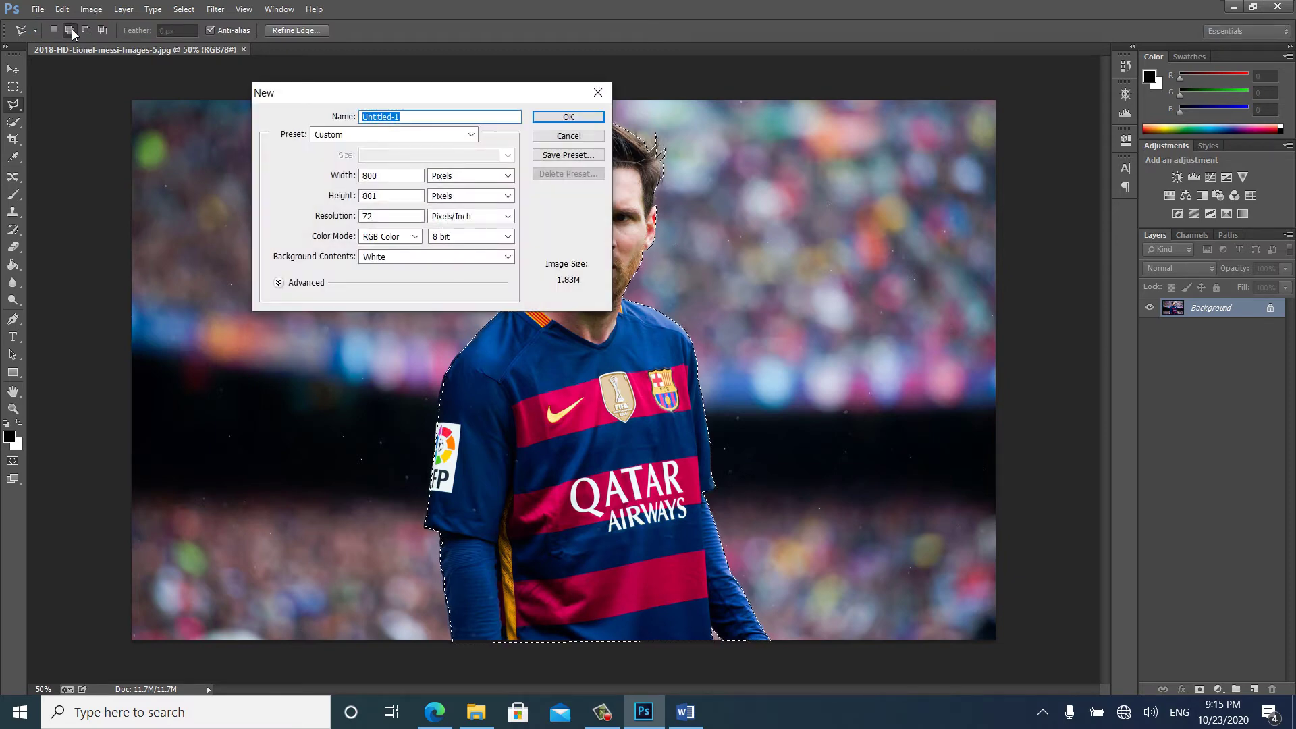
{"action": "type", "text": "Breaking"}
{"action": "type", "text": "style pr"}
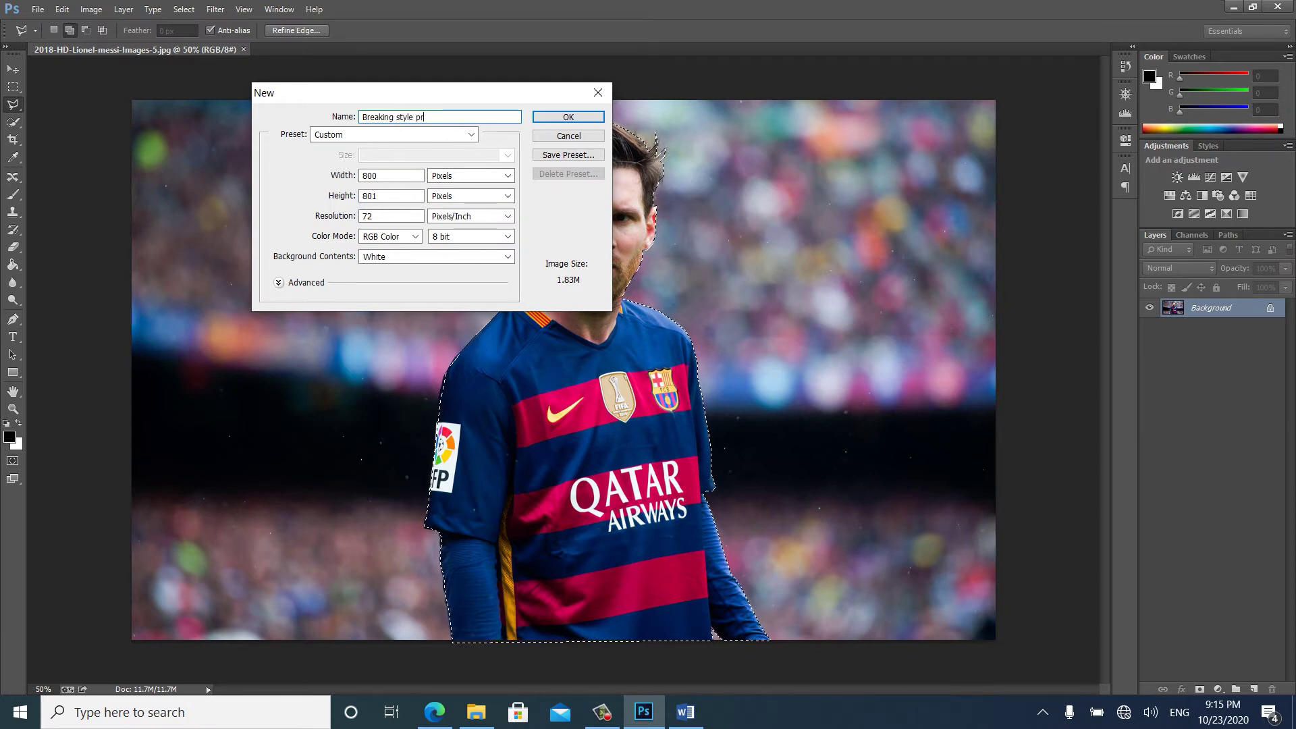
{"action": "type", "text": "oject"}
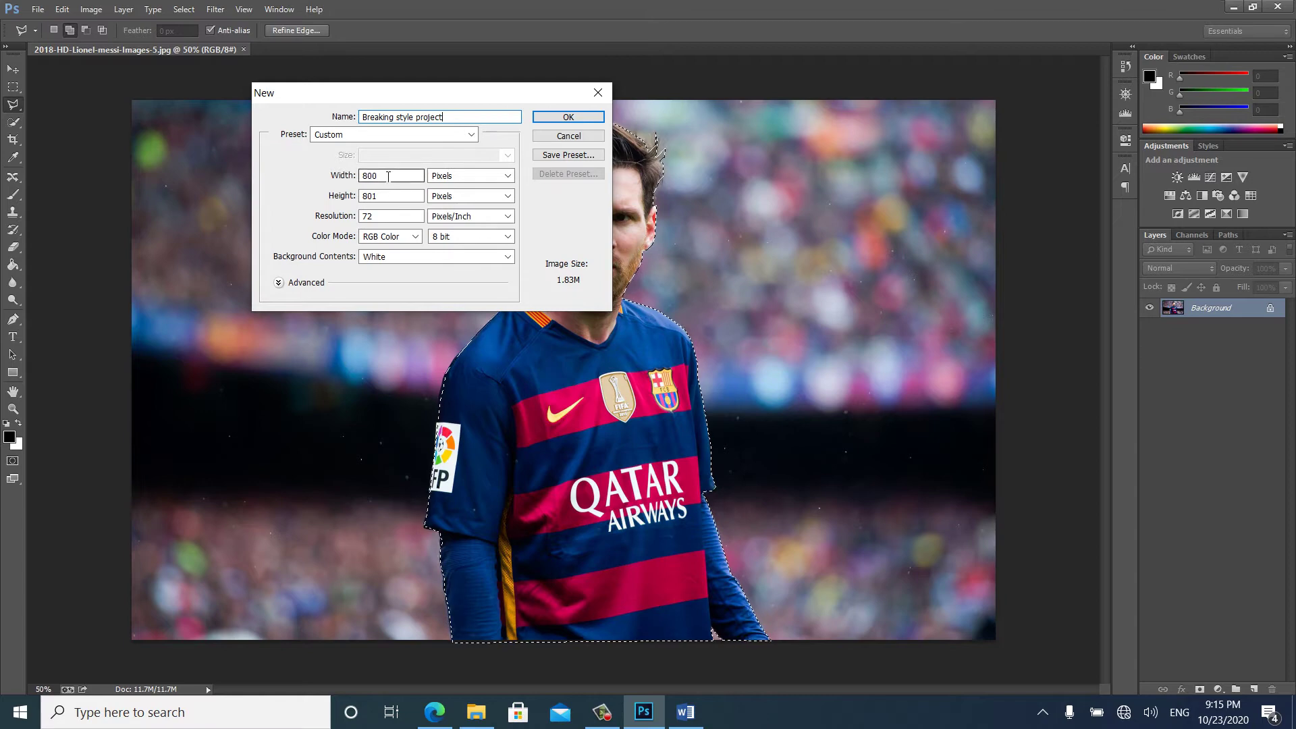
{"action": "left_click_drag", "start_coordinate": [388, 177], "coordinate": [336, 177]}
{"action": "type", "text": "1200"}
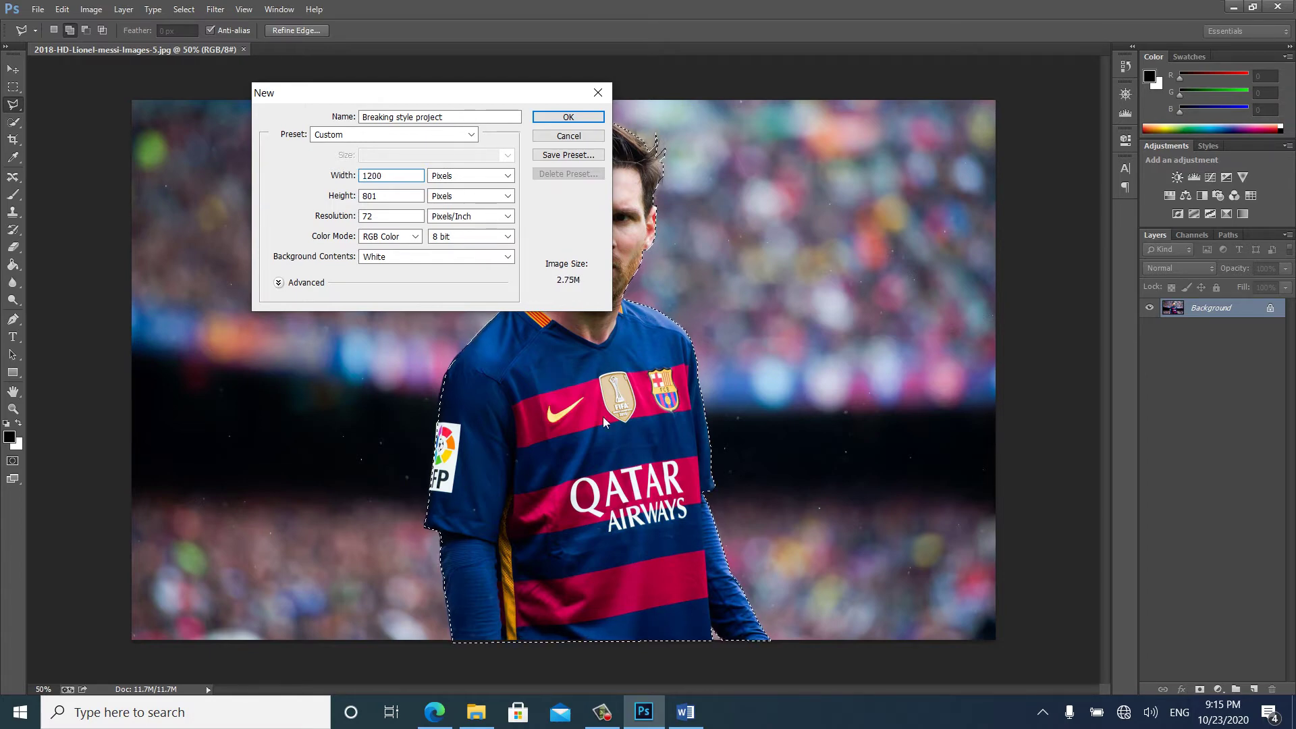
{"action": "left_click", "coordinate": [557, 120]}
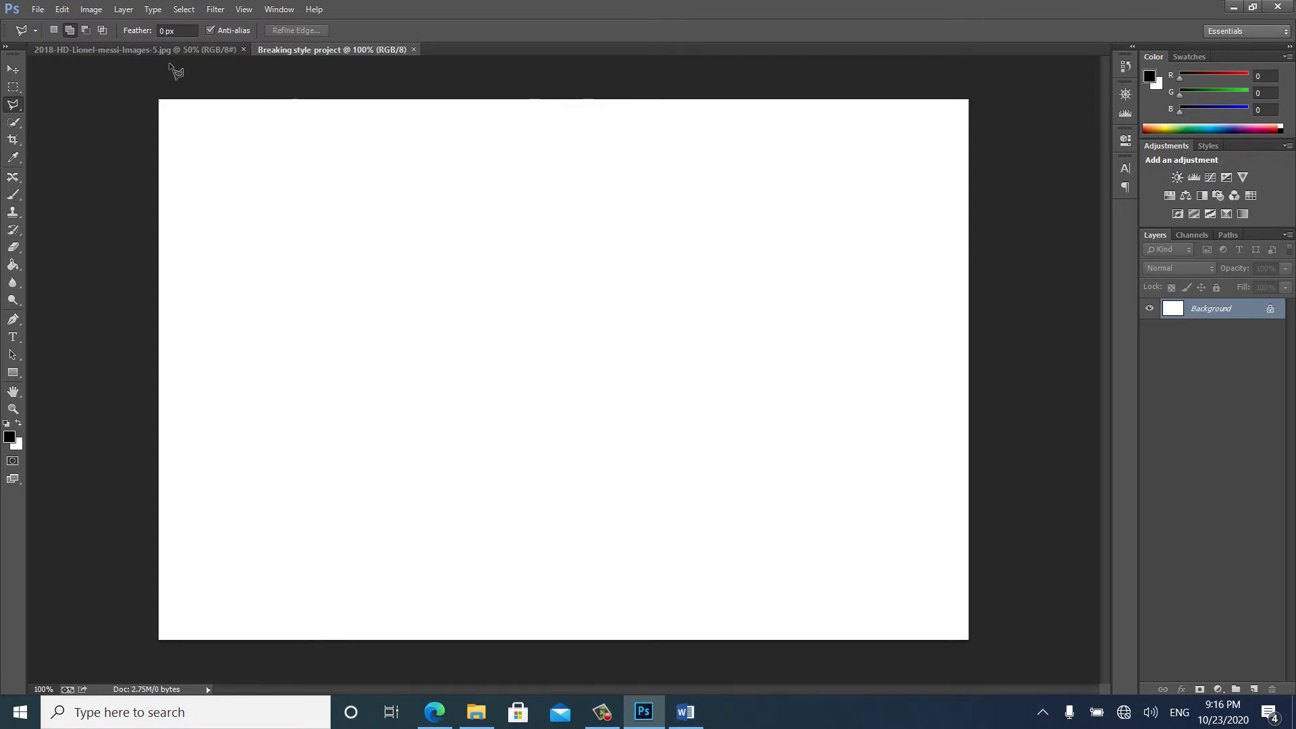
- Paste the footballer cutout from the photo tab into the new document as Layer 1
{"action": "left_click", "coordinate": [147, 48]}
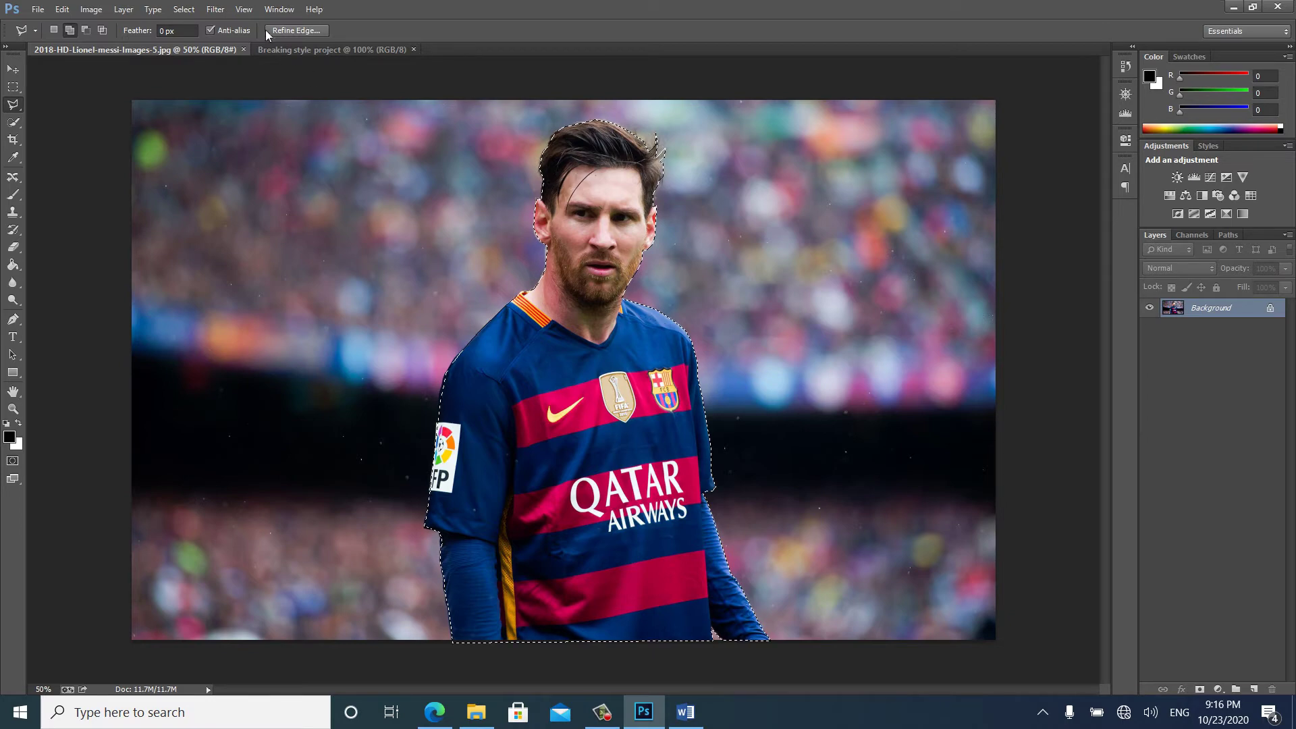
{"action": "left_click", "coordinate": [274, 47]}
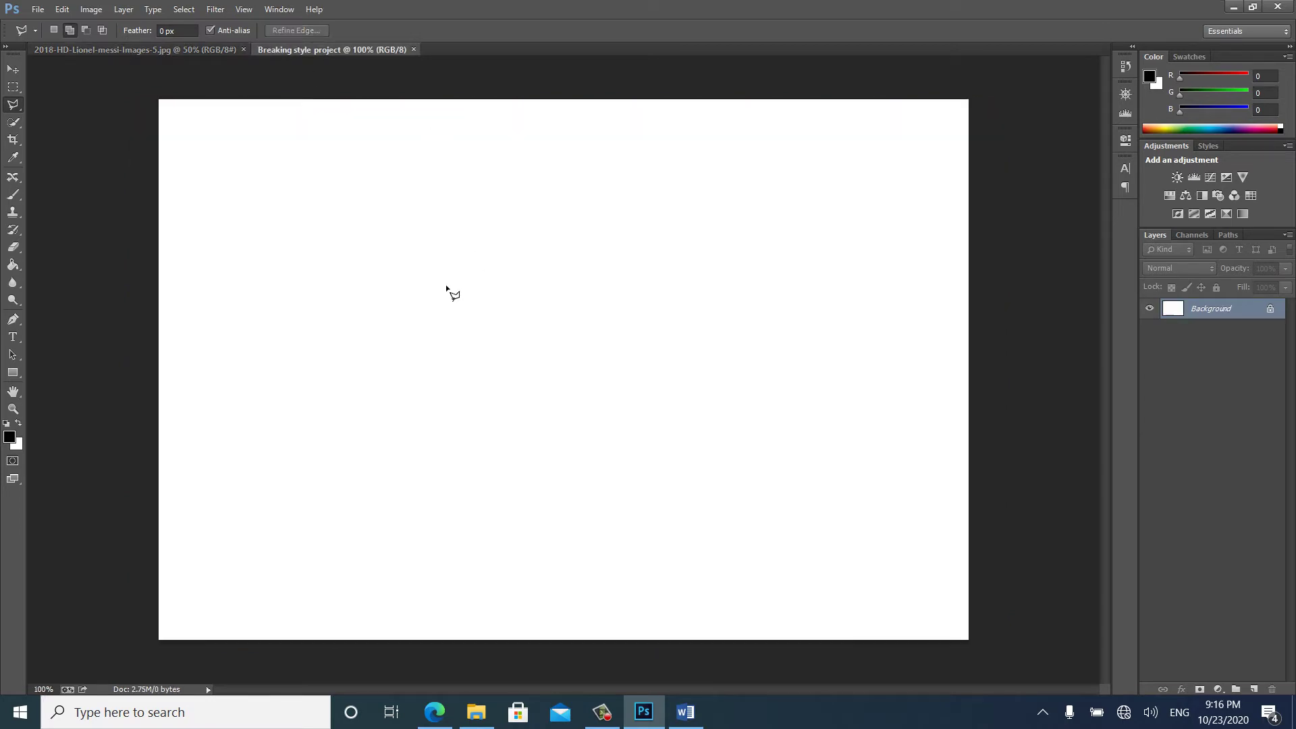
{"action": "key", "text": "ctrl+v"}
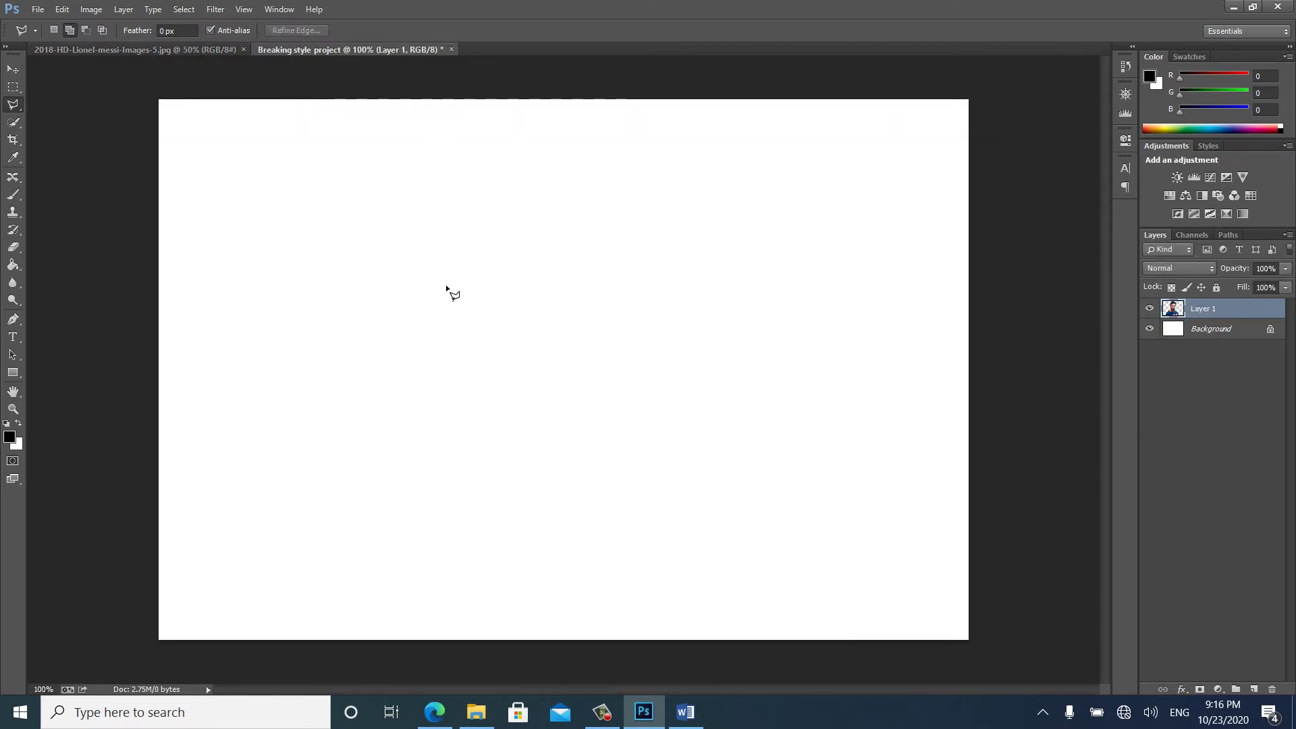
- Move the footballer right of centre and raise him up the canvas
{"action": "left_click", "coordinate": [12, 69]}
{"action": "left_click_drag", "start_coordinate": [537, 332], "coordinate": [586, 329]}
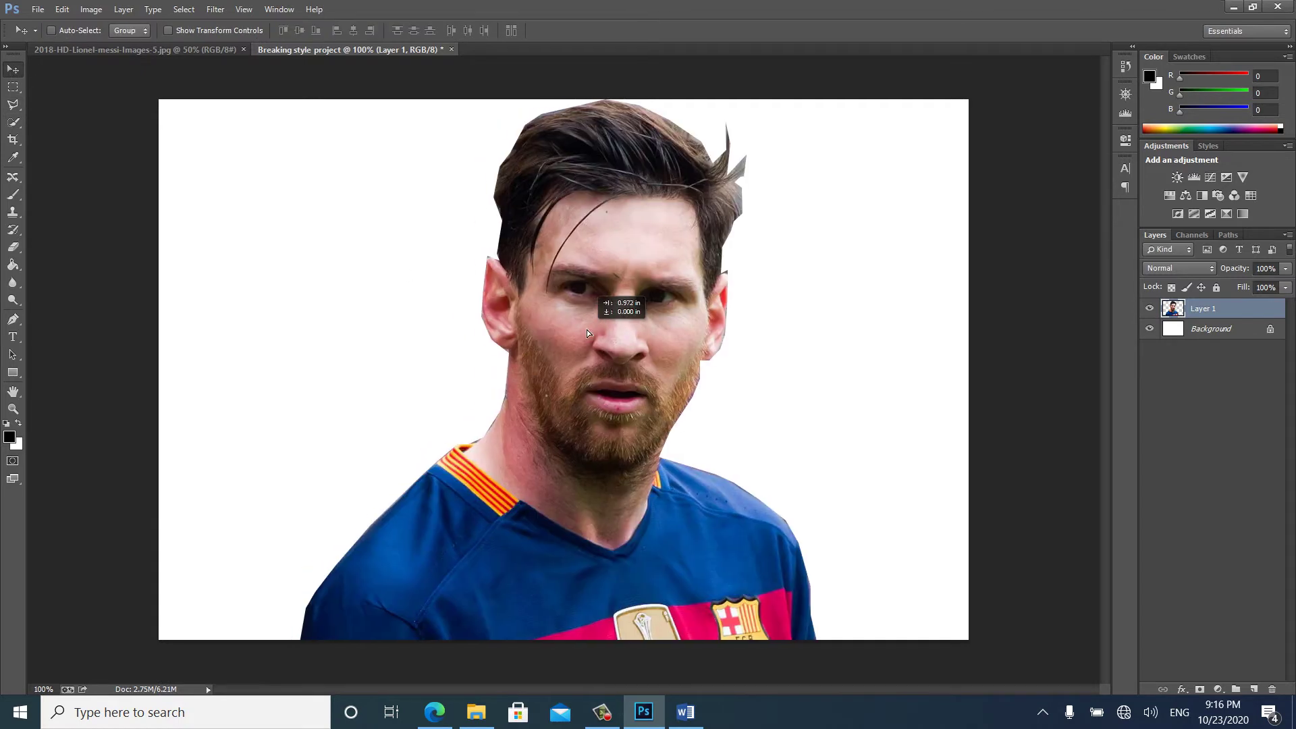
{"action": "left_click_drag", "start_coordinate": [654, 265], "coordinate": [644, 305]}
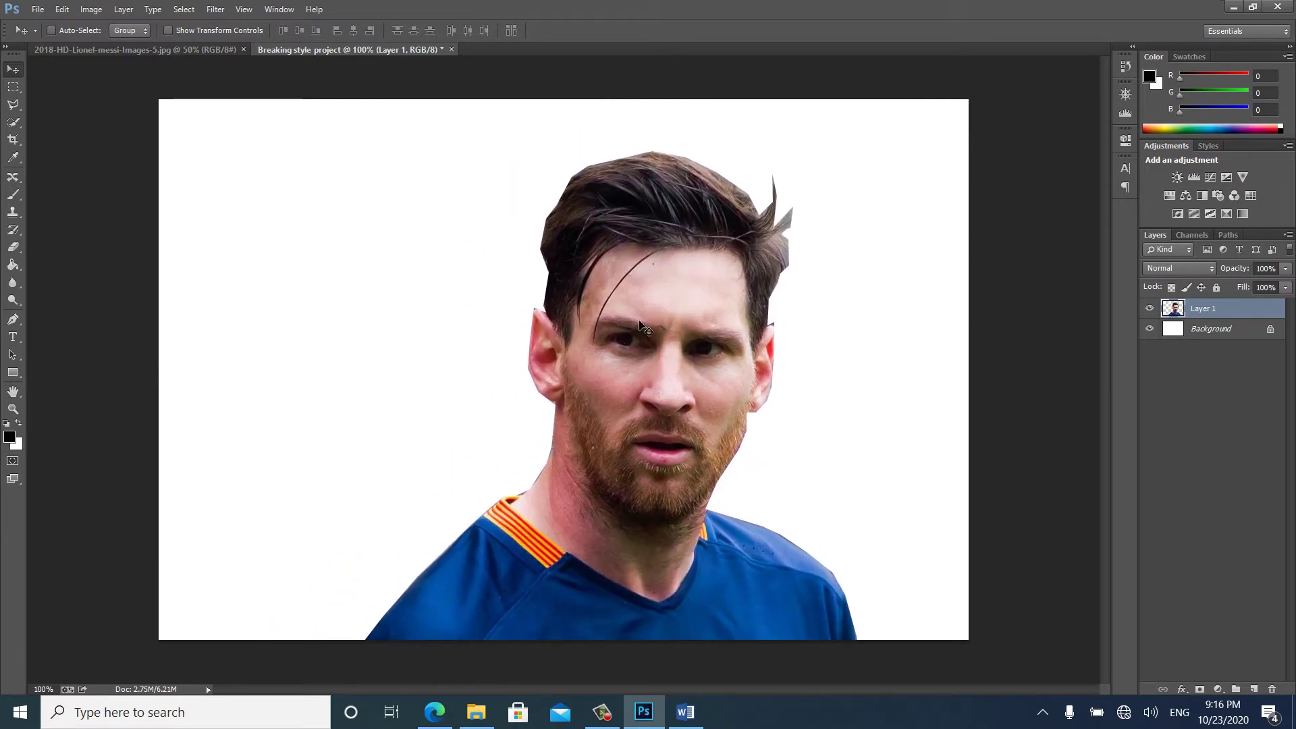
{"action": "left_click_drag", "start_coordinate": [631, 337], "coordinate": [642, 276]}
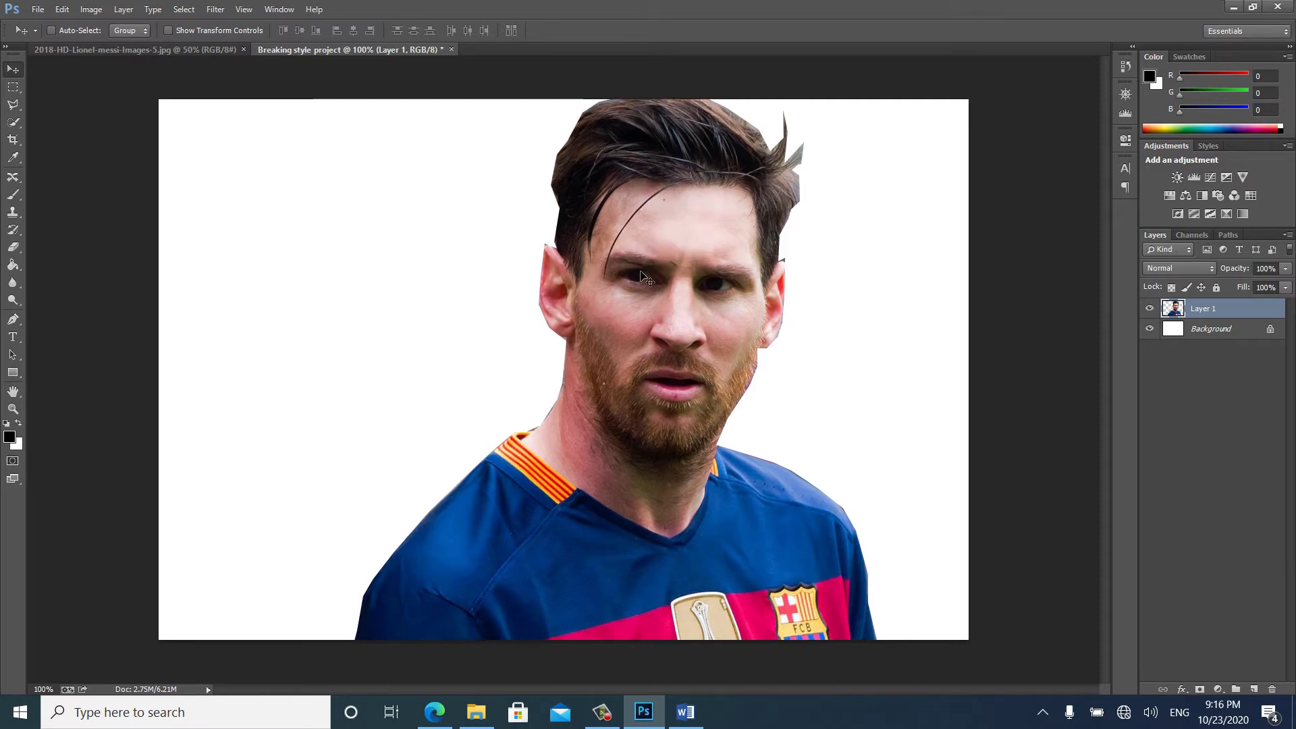
{"action": "key", "text": "ctrl+t"}
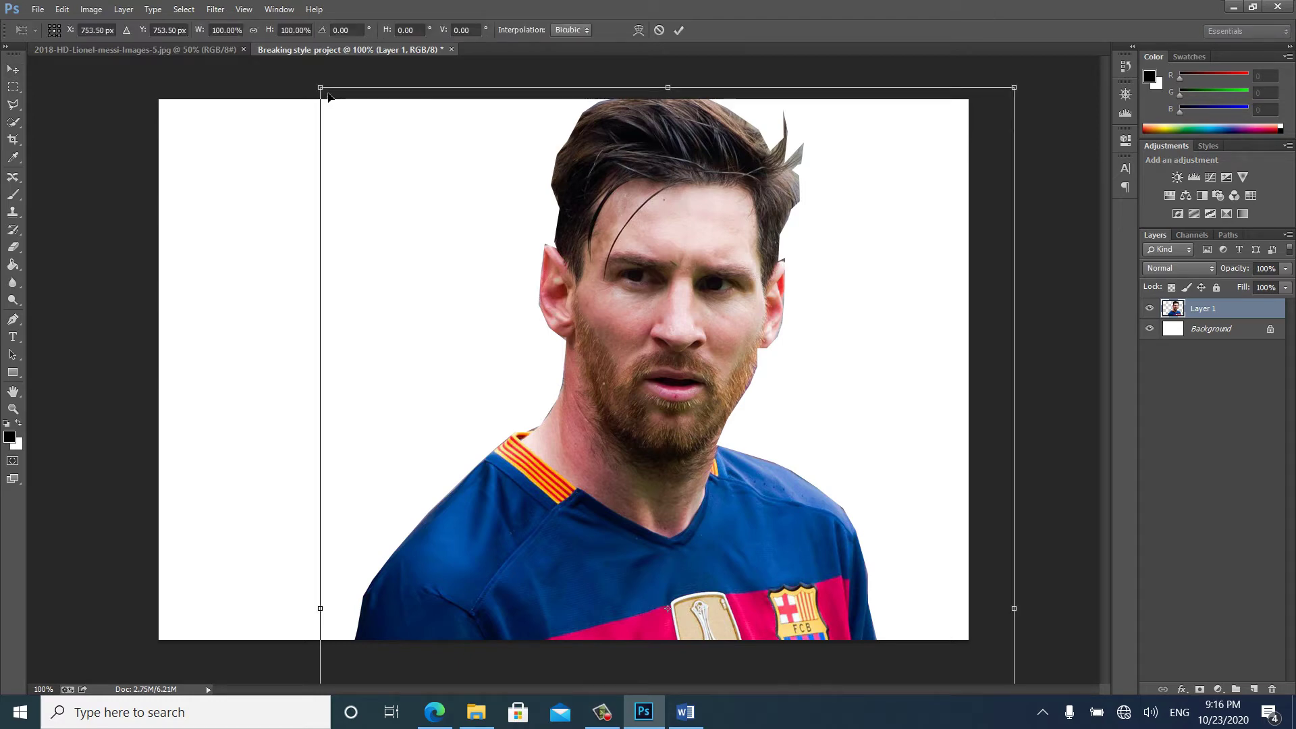
- Resize the Layer 1 footballer toward the lower right, nudge him into place, and duplicate the layer
{"action": "left_click_drag", "start_coordinate": [321, 87], "coordinate": [694, 200]}
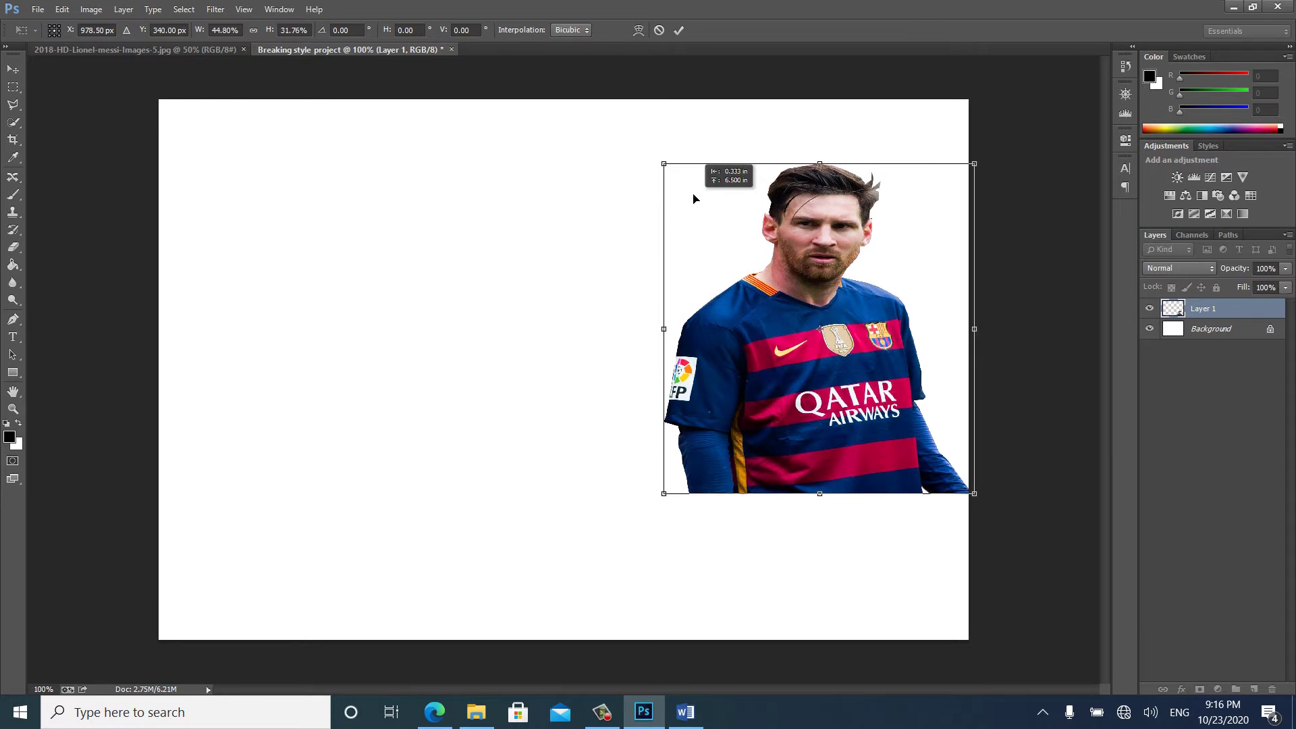
{"action": "left_click_drag", "start_coordinate": [662, 492], "coordinate": [648, 628]}
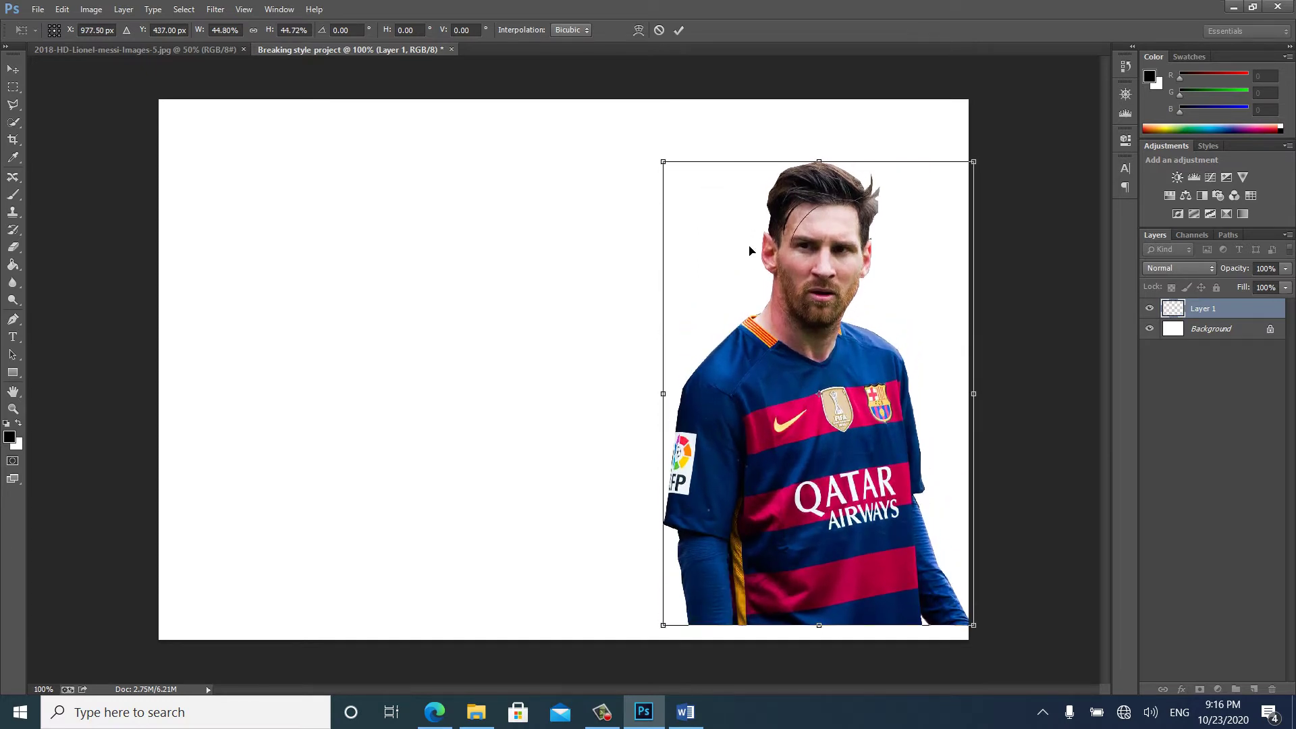
{"action": "left_click_drag", "start_coordinate": [663, 162], "coordinate": [633, 125]}
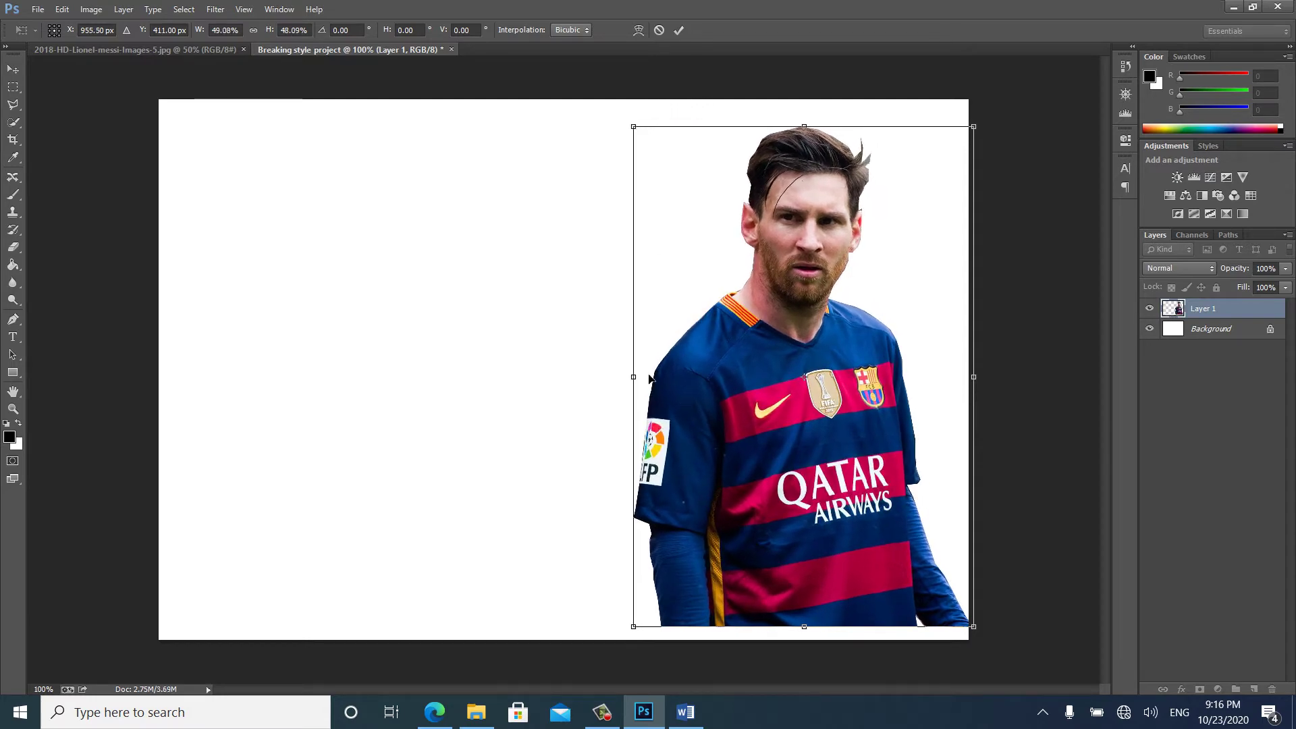
{"action": "left_click_drag", "start_coordinate": [631, 376], "coordinate": [626, 376]}
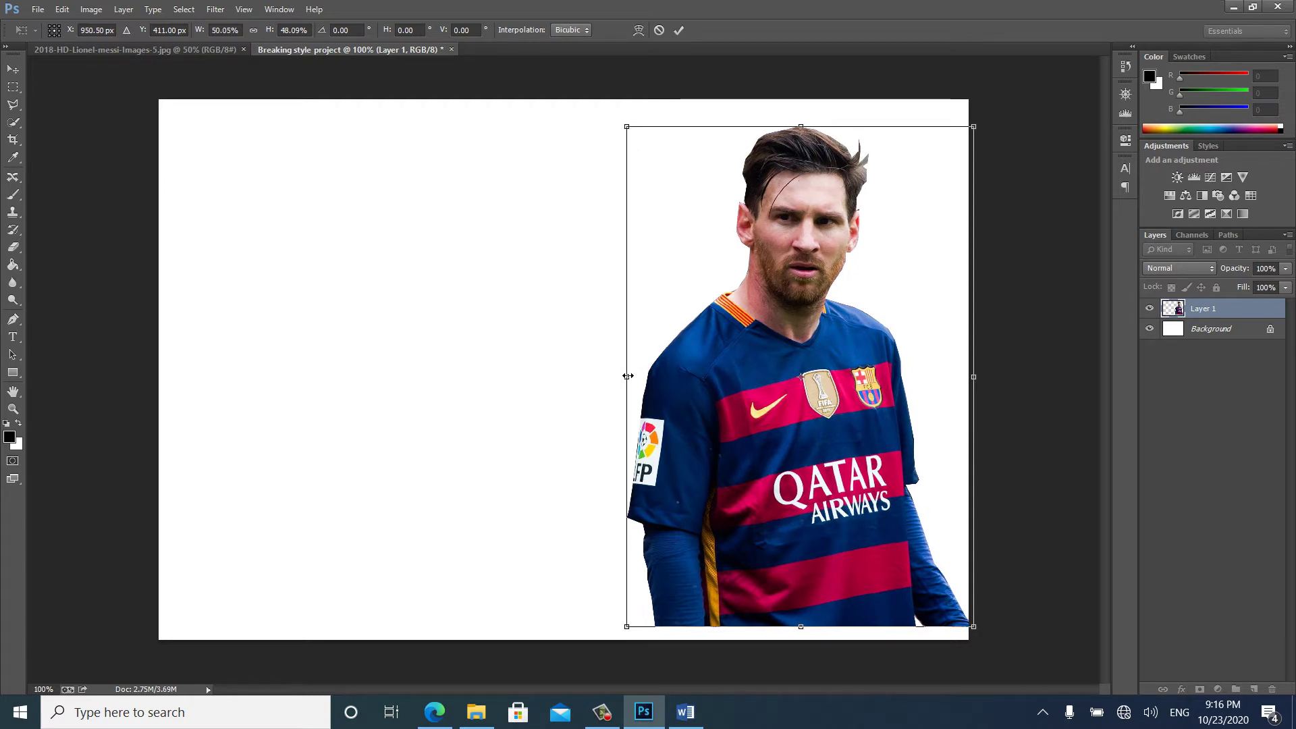
{"action": "key", "text": "Return"}
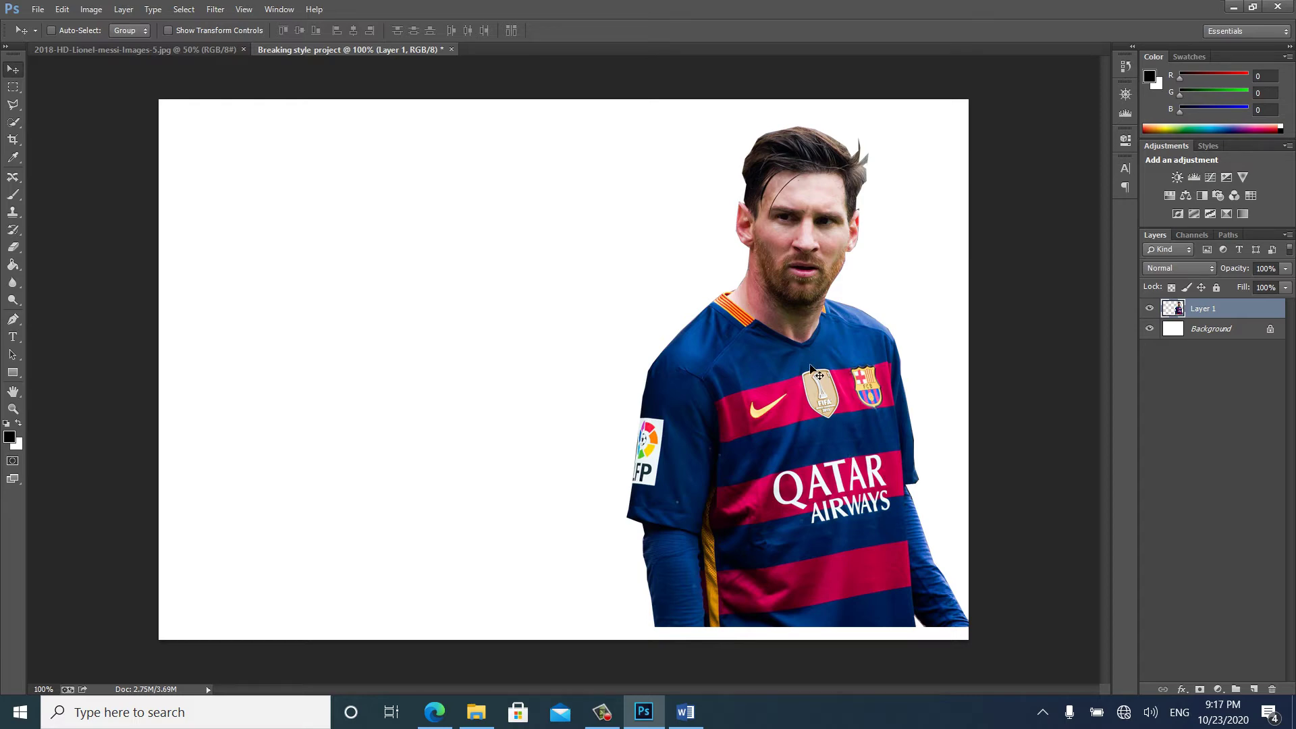
{"action": "mouse_move", "coordinate": [815, 388]}
{"action": "left_mouse_down"}
{"action": "mouse_move", "coordinate": [804, 390]}
{"action": "mouse_move", "coordinate": [822, 381]}
{"action": "mouse_move", "coordinate": [811, 377]}
{"action": "left_mouse_up"}
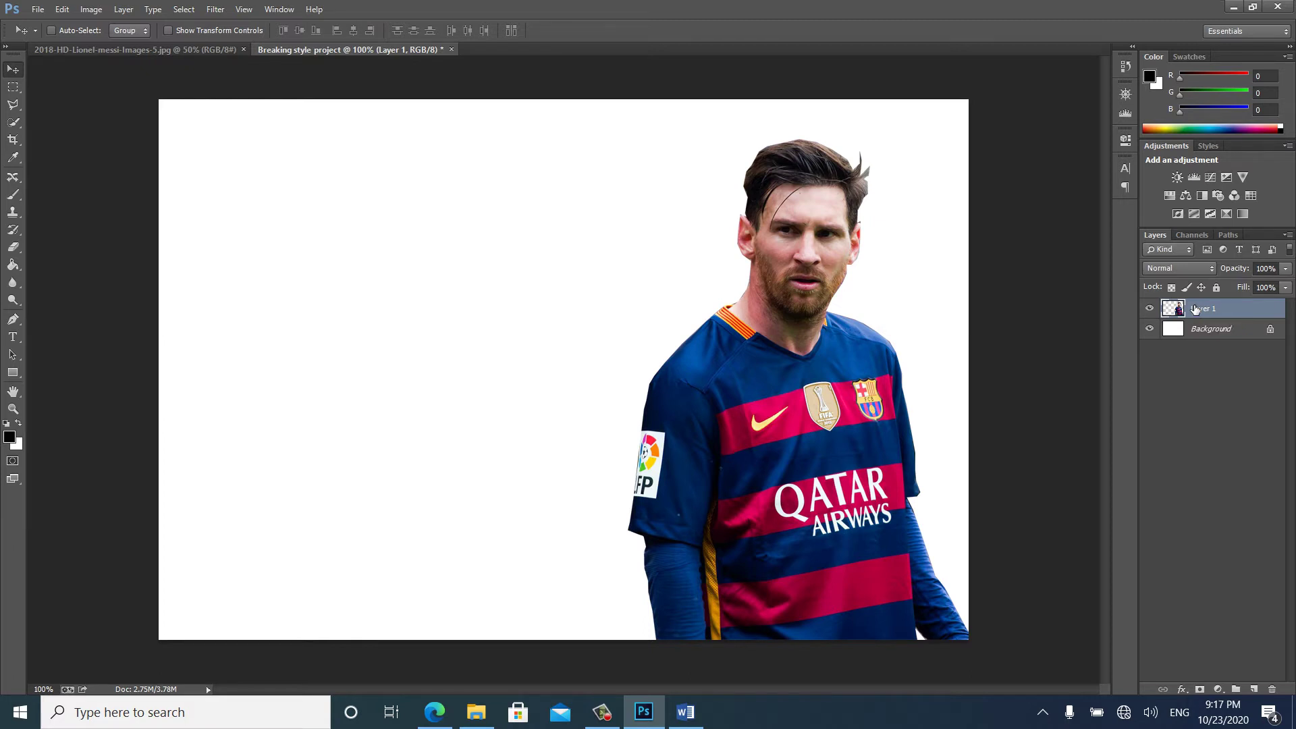
{"action": "key", "text": "ctrl+j"}
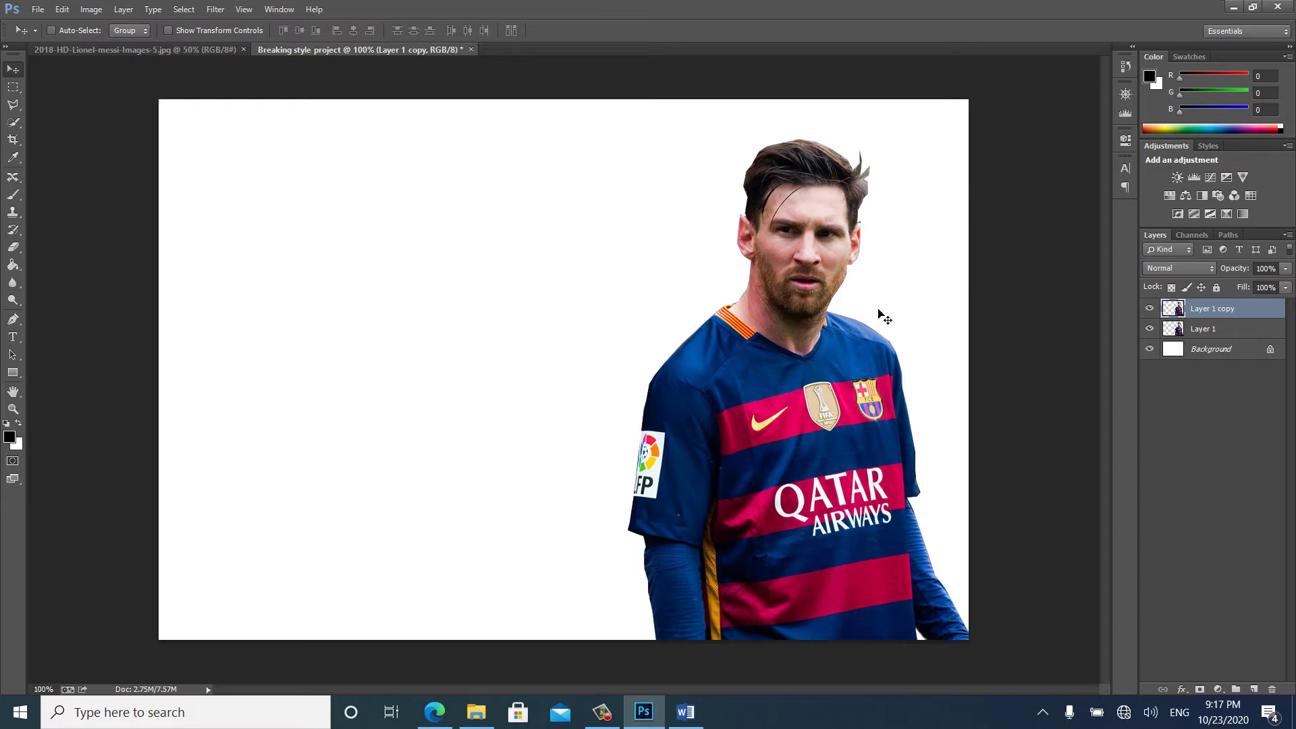
- Shift the Layer 1 copy footballer left so he overlaps the original
{"action": "left_click_drag", "start_coordinate": [743, 380], "coordinate": [672, 377]}
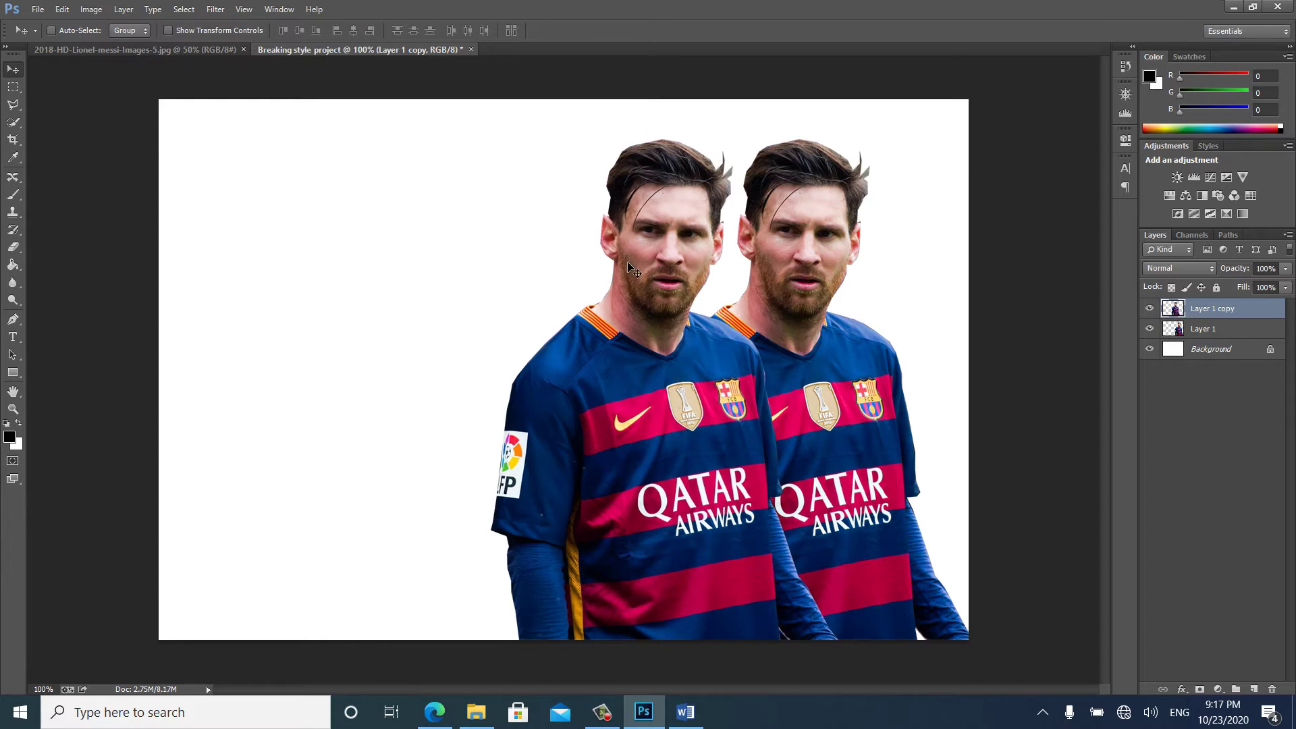
{"action": "left_click", "coordinate": [65, 10]}
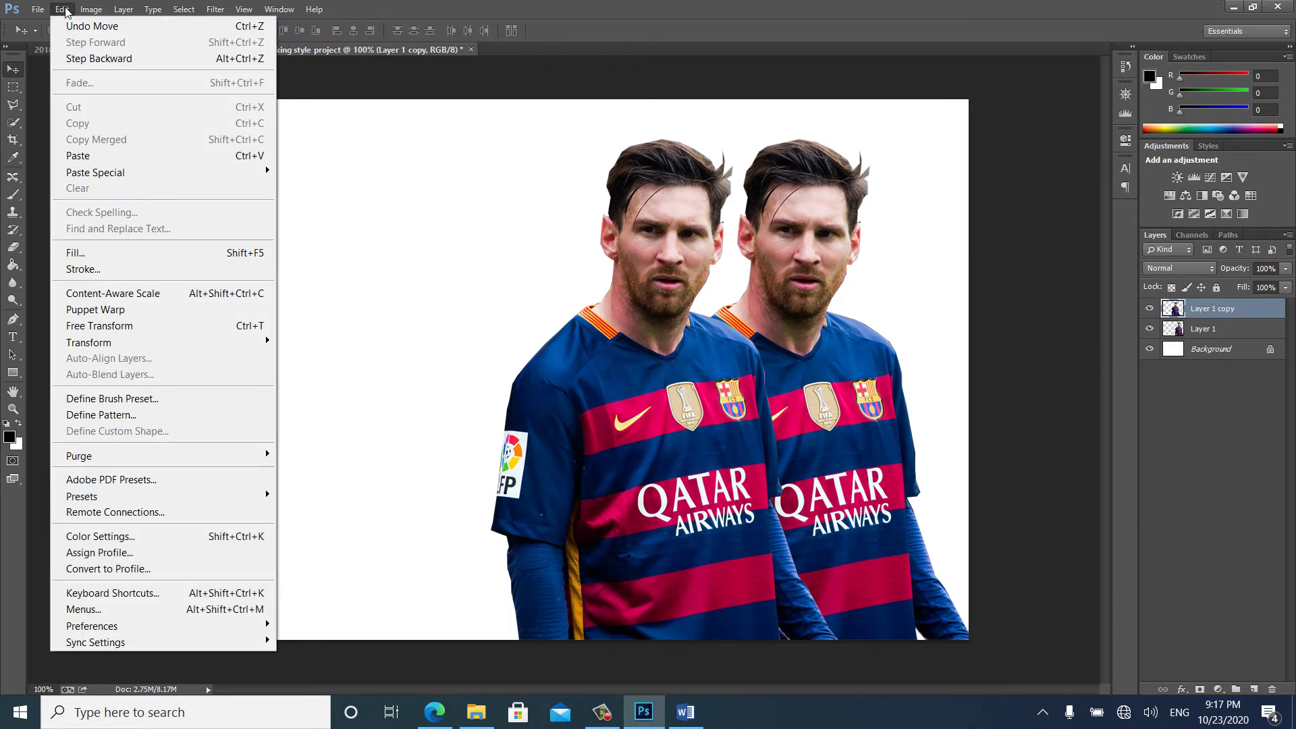
- Enlarge Layer 1 copy, rotate it about 5.6°, lower it slightly, and place it below Layer 1
{"action": "left_click", "coordinate": [225, 327]}
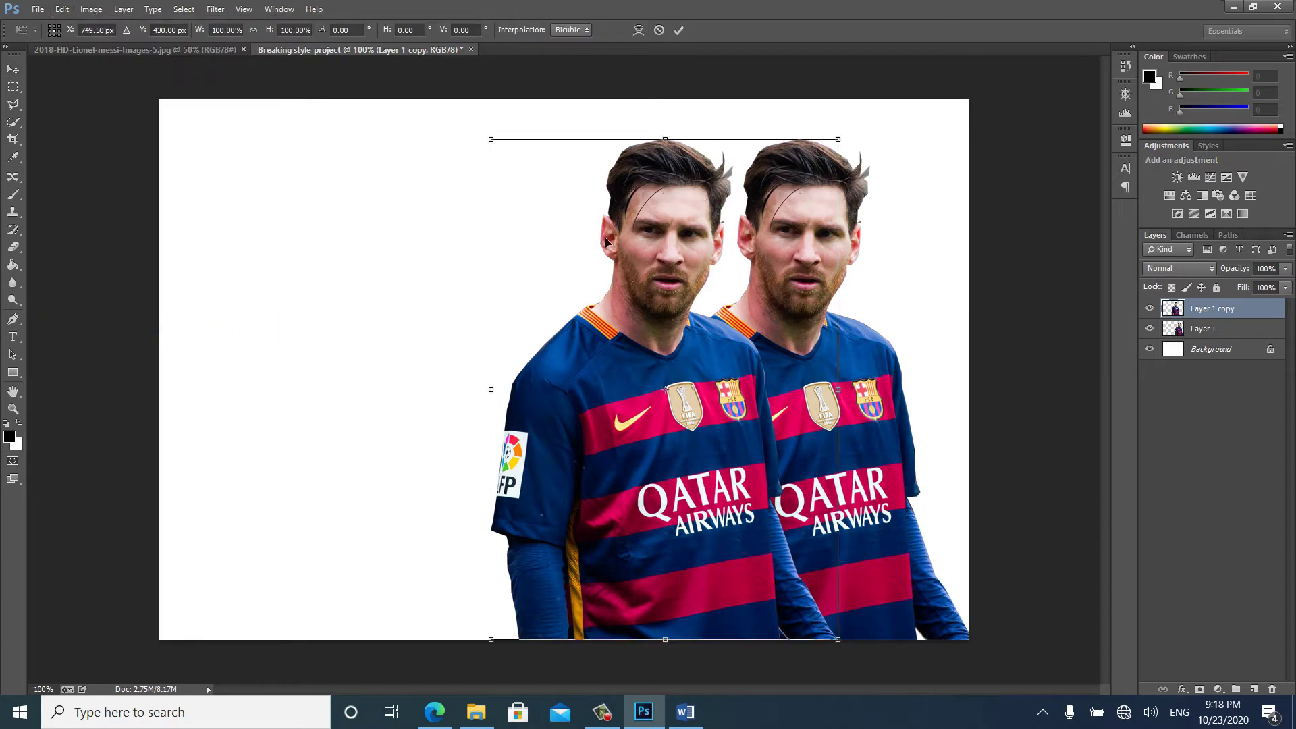
{"action": "left_click_drag", "start_coordinate": [839, 139], "coordinate": [911, 95]}
{"action": "left_click_drag", "start_coordinate": [476, 646], "coordinate": [422, 661]}
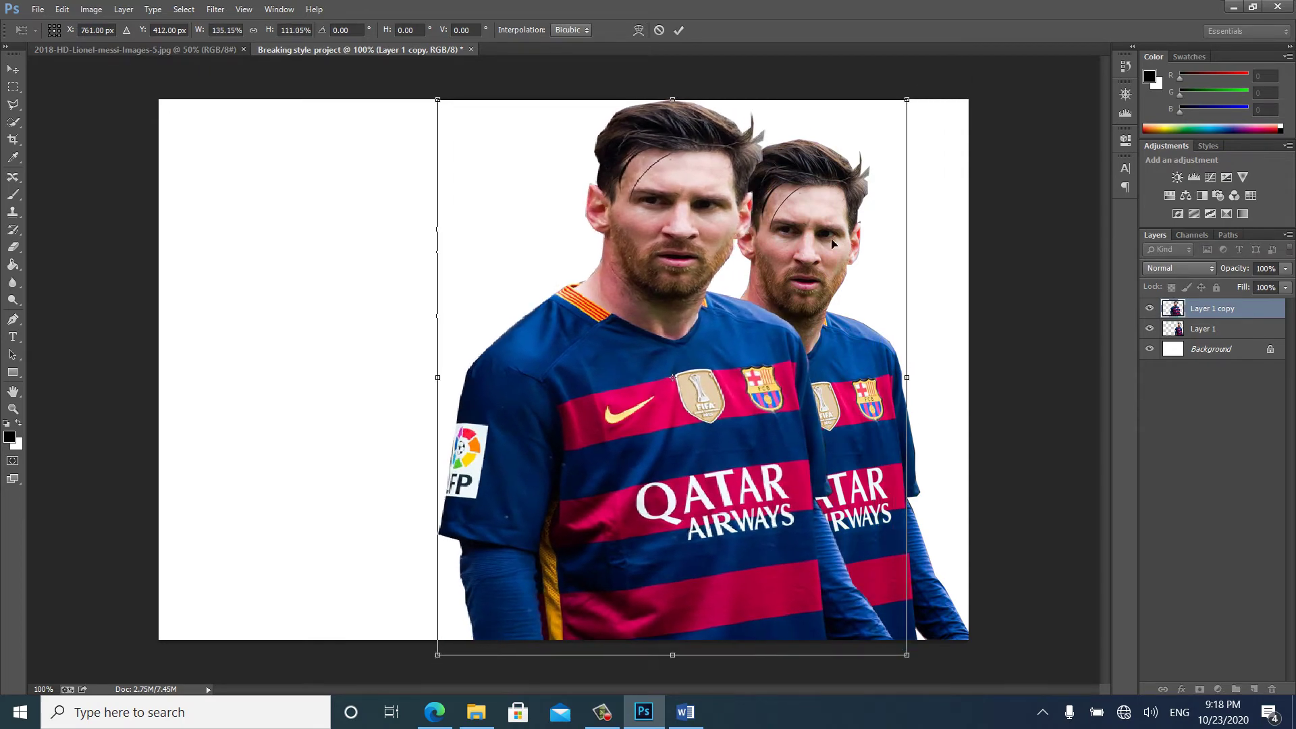
{"action": "left_click_drag", "start_coordinate": [951, 108], "coordinate": [974, 134]}
{"action": "left_click_drag", "start_coordinate": [715, 291], "coordinate": [720, 306]}
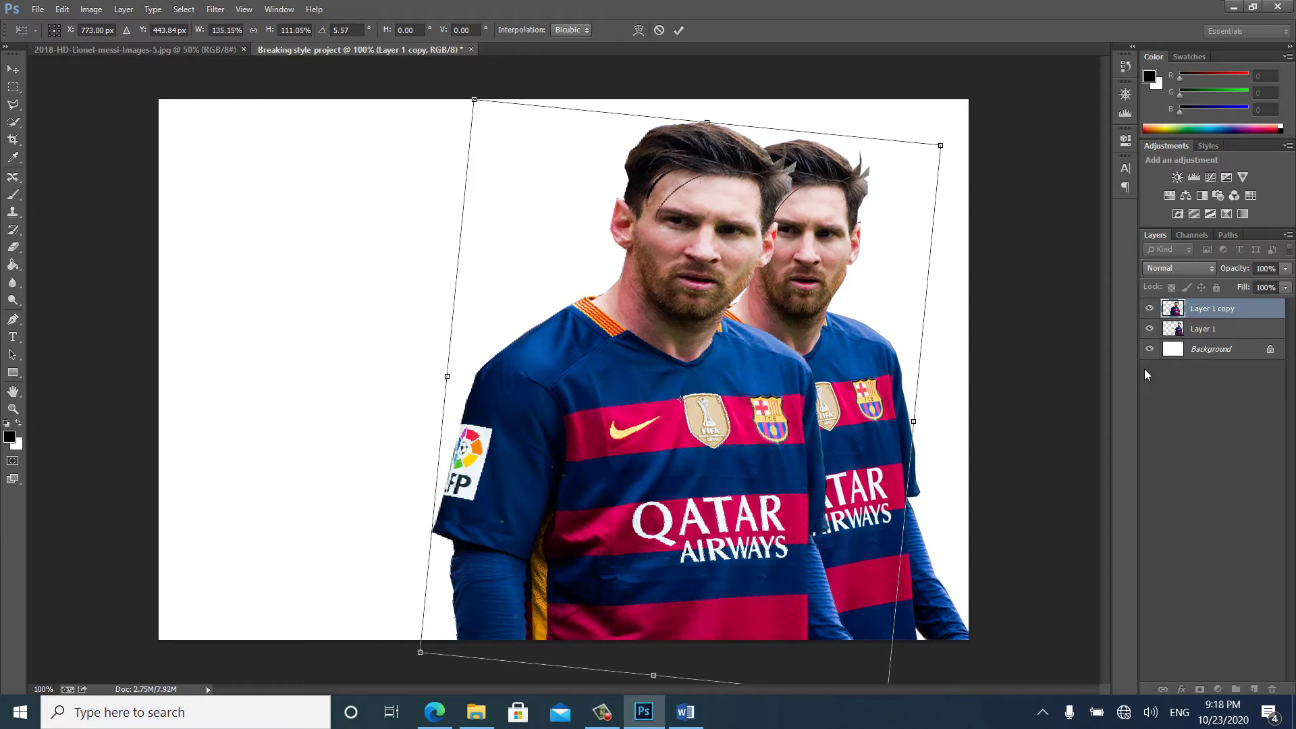
{"action": "key", "text": "Return"}
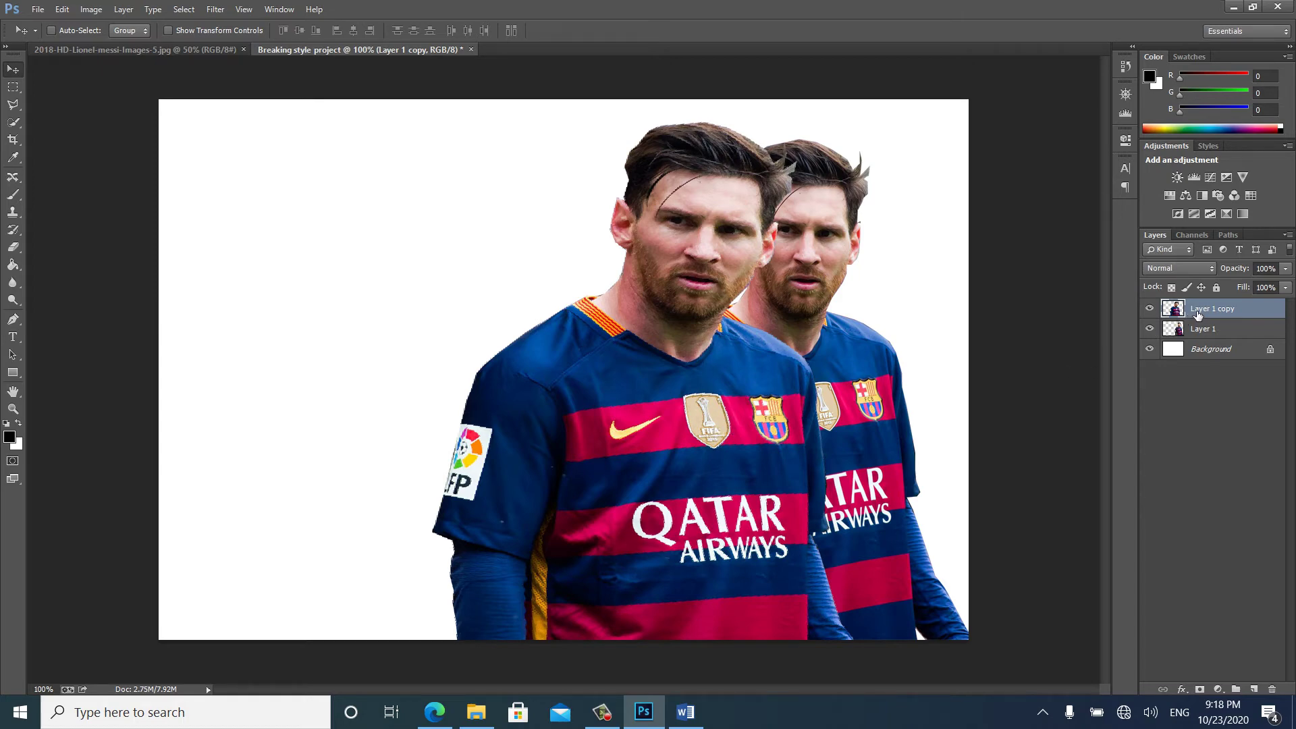
{"action": "left_click_drag", "start_coordinate": [1198, 309], "coordinate": [1200, 334]}
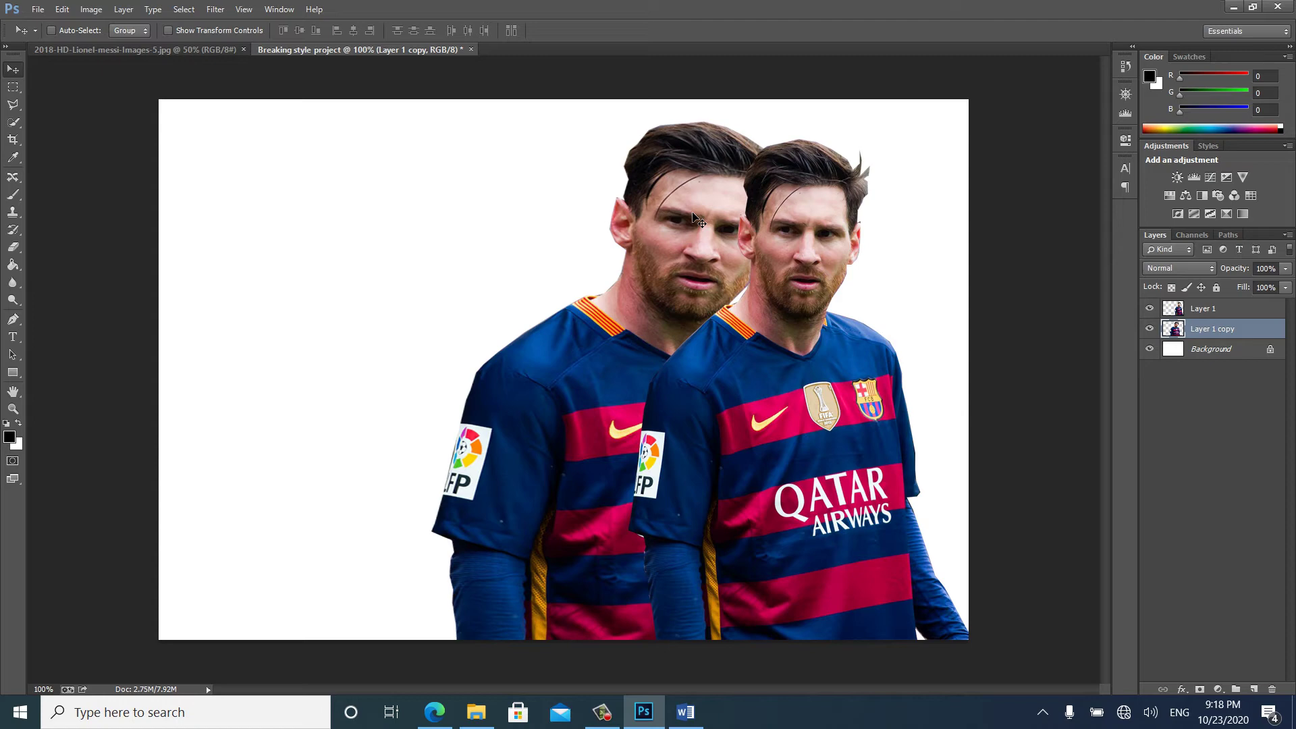
- Give Layer 1 copy a white layer mask
{"action": "left_click", "coordinate": [1200, 689]}
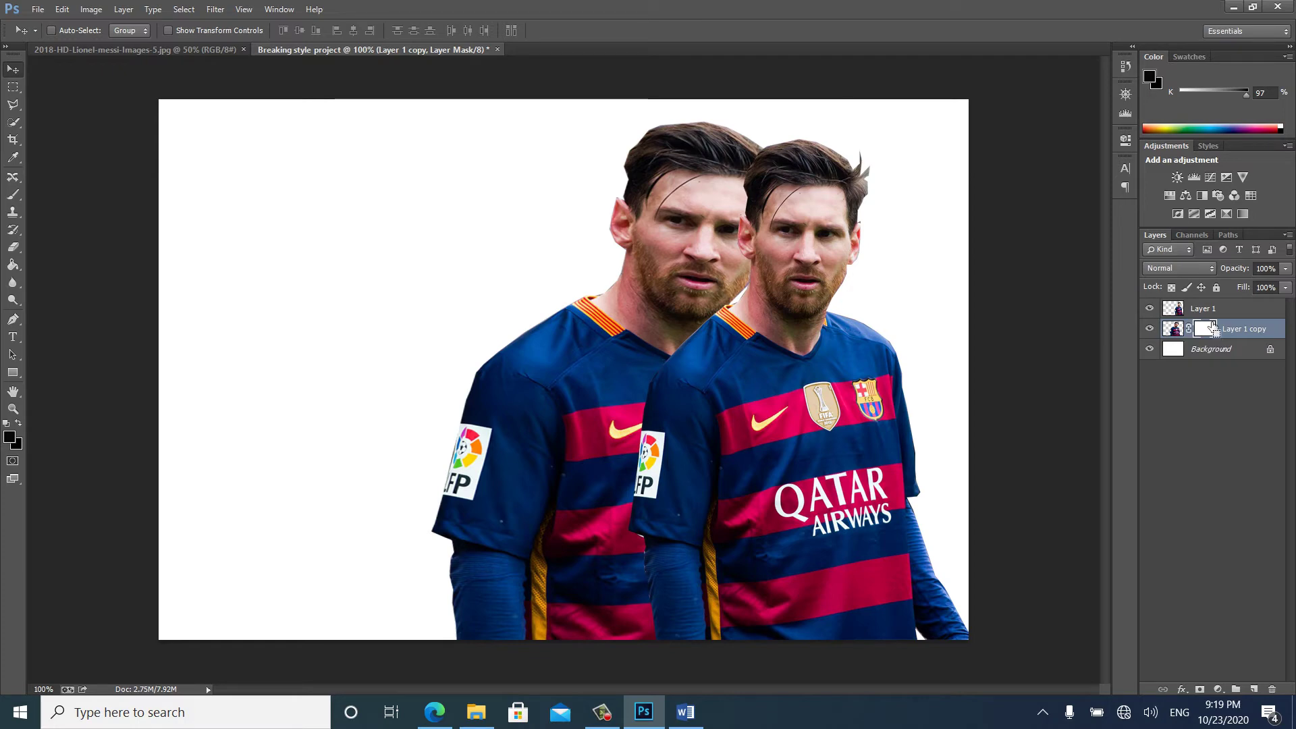
{"action": "key", "text": "ctrl+2"}
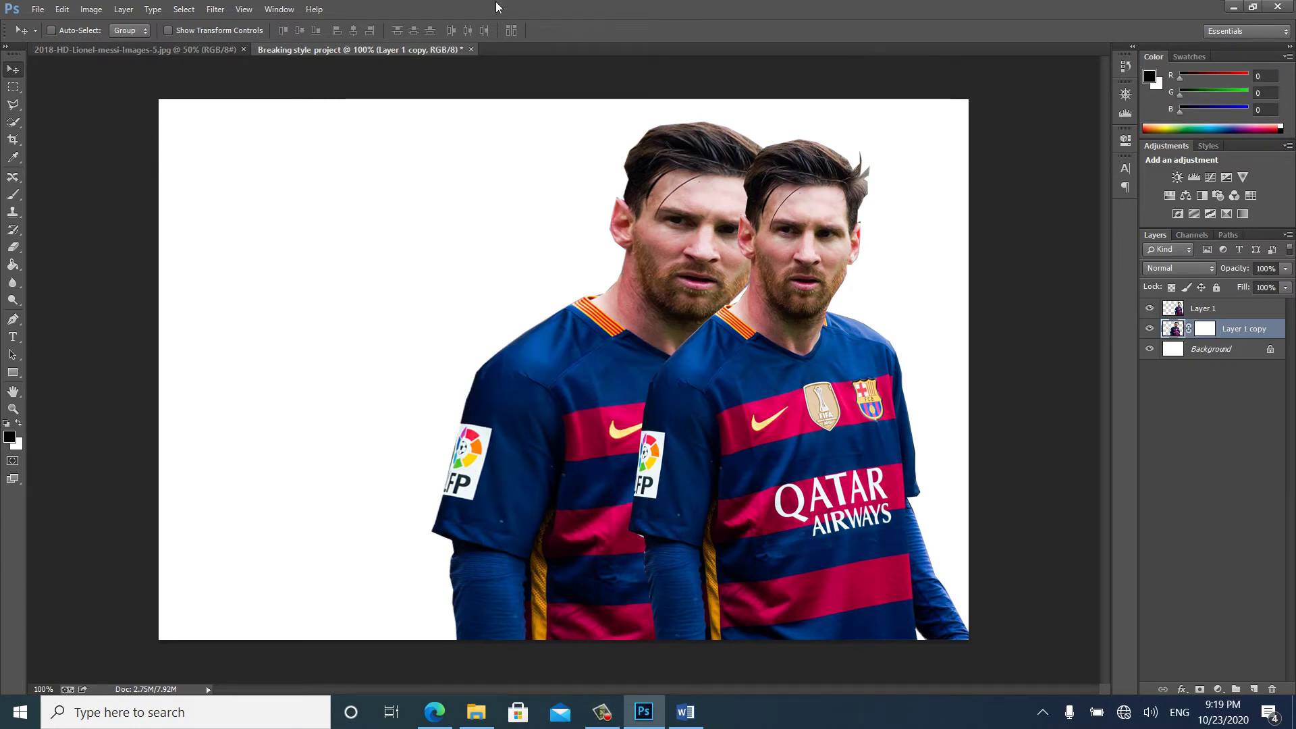
{"action": "left_click", "coordinate": [1172, 311]}
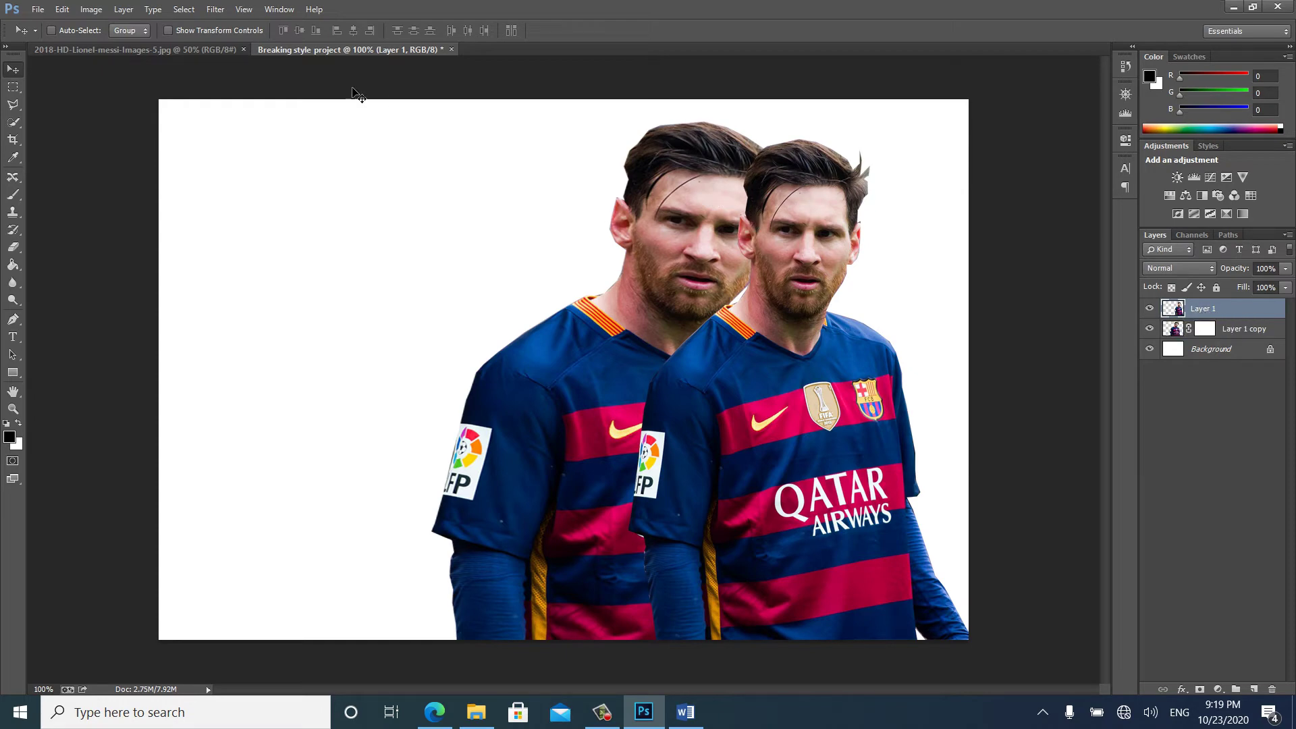
{"action": "left_click", "coordinate": [124, 10]}
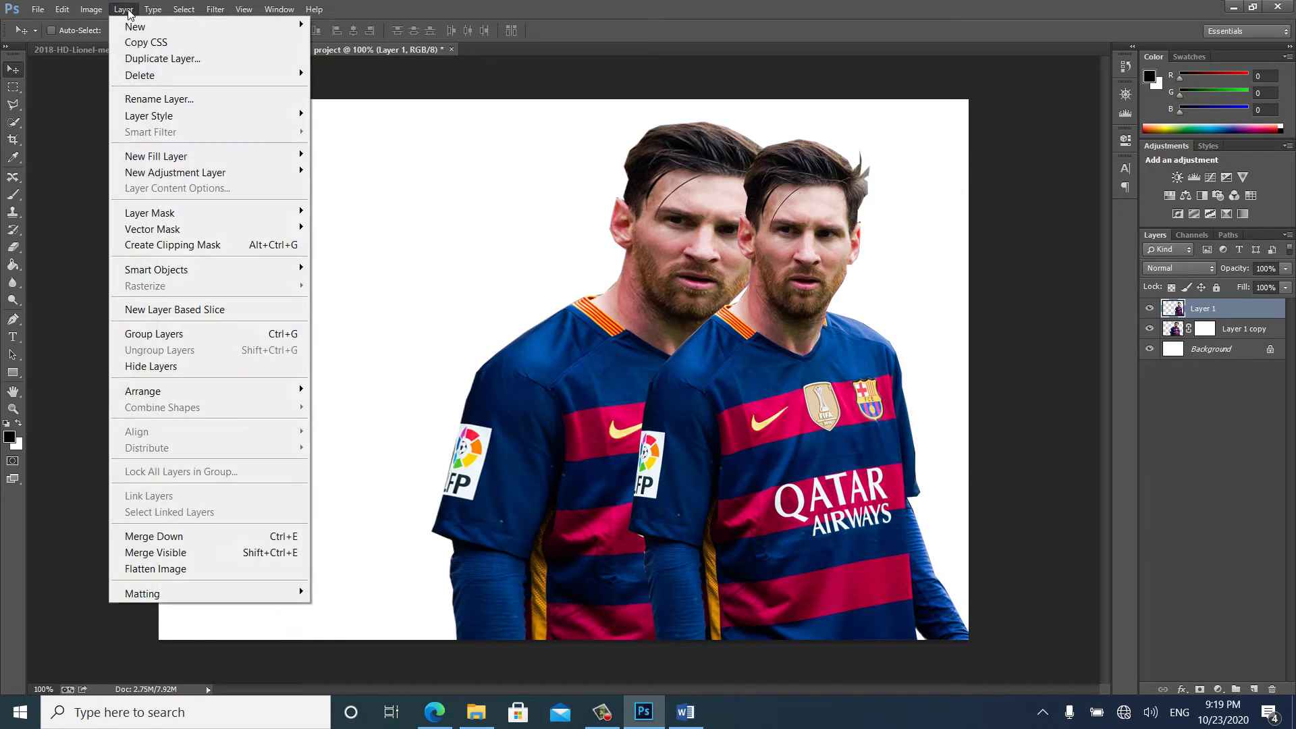
{"action": "mouse_move", "coordinate": [248, 214]}
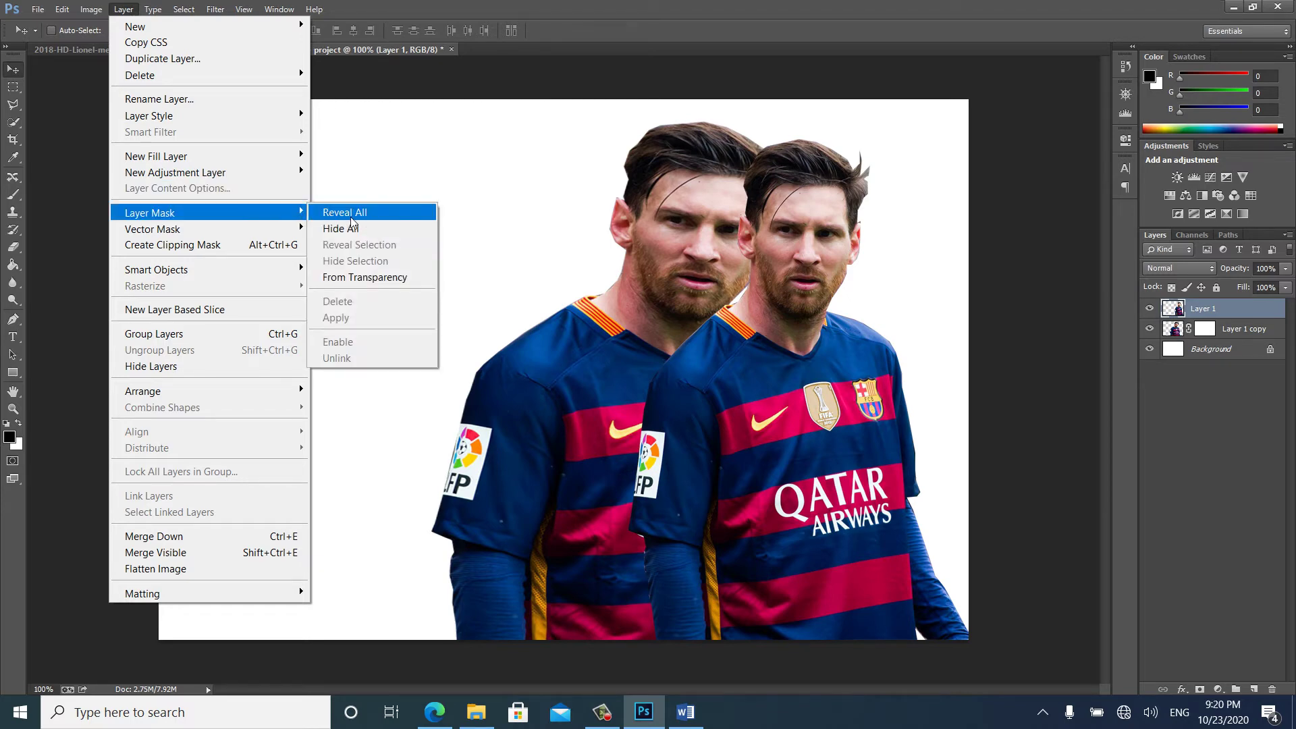
{"action": "left_click", "coordinate": [356, 214]}
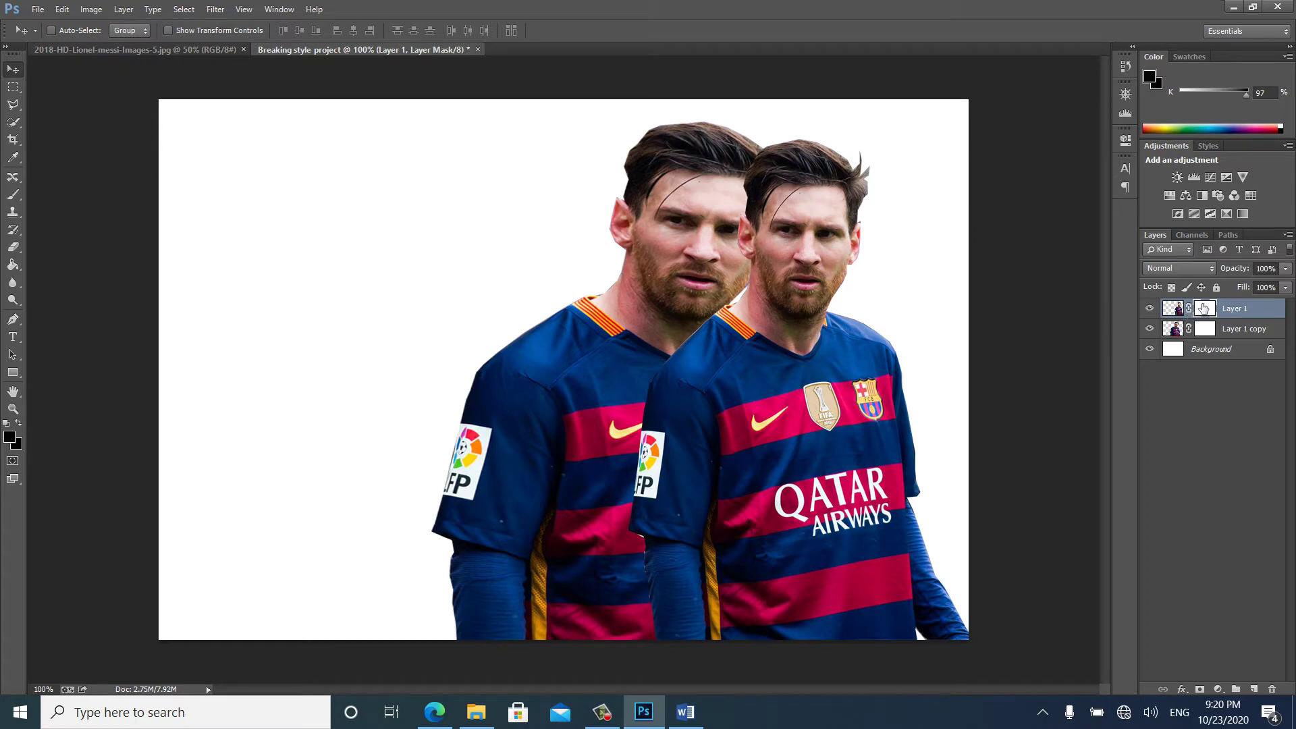
{"action": "left_click_drag", "start_coordinate": [1204, 309], "coordinate": [1198, 331]}
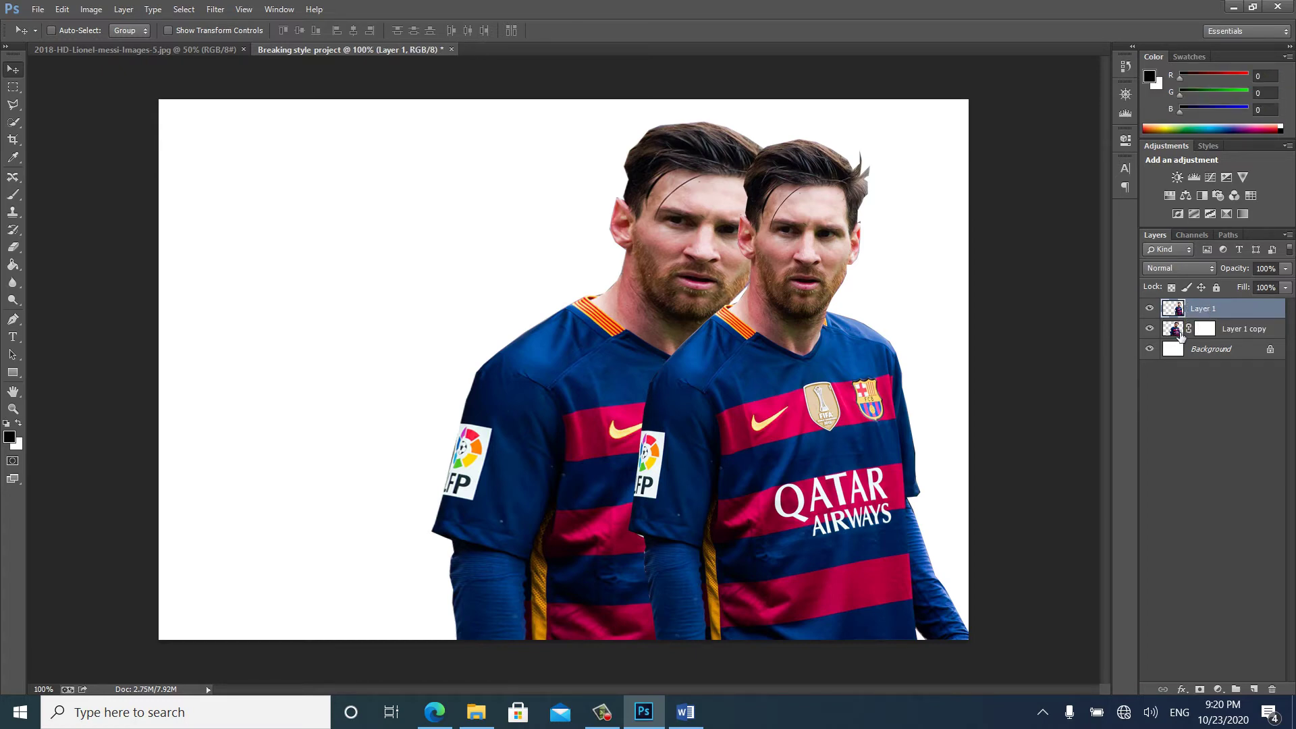
{"action": "left_click", "coordinate": [1181, 334]}
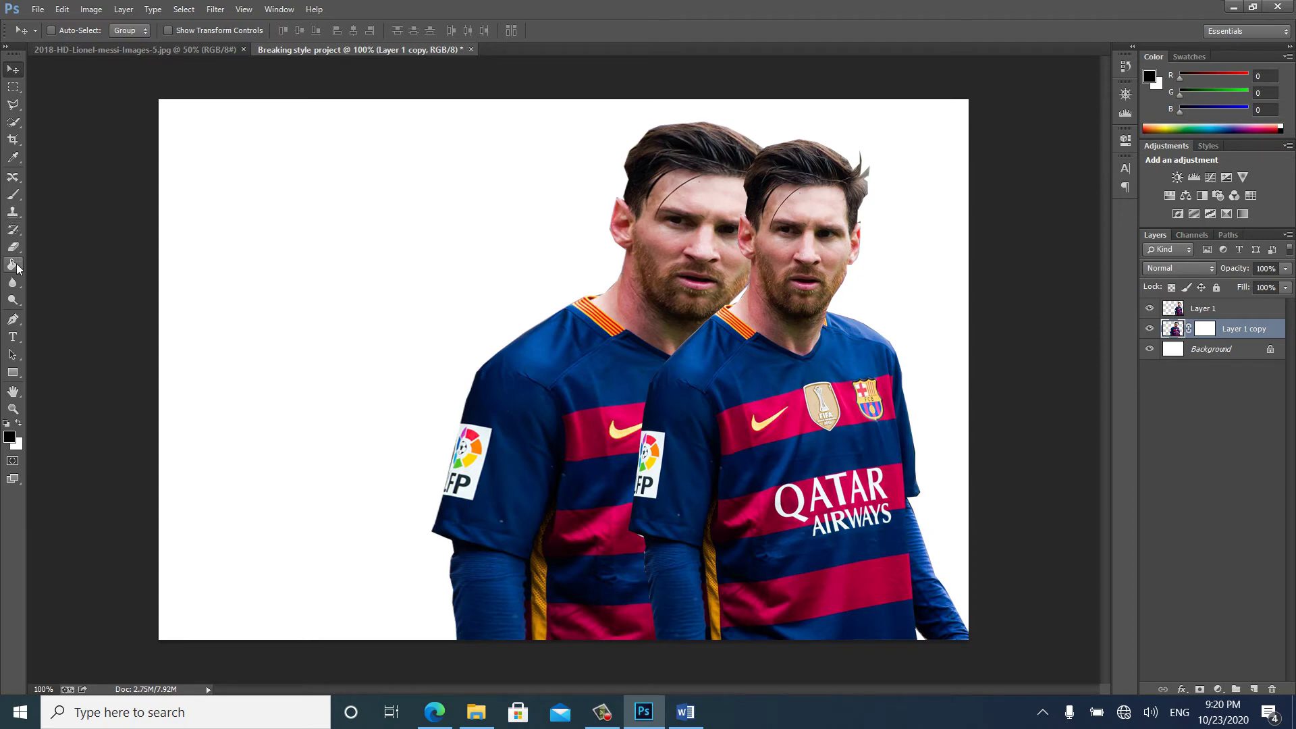
- Fill Layer 1 copy's mask with black using the Paint Bucket to hide the enlarged footballer
{"action": "left_click_drag", "start_coordinate": [14, 269], "coordinate": [58, 281]}
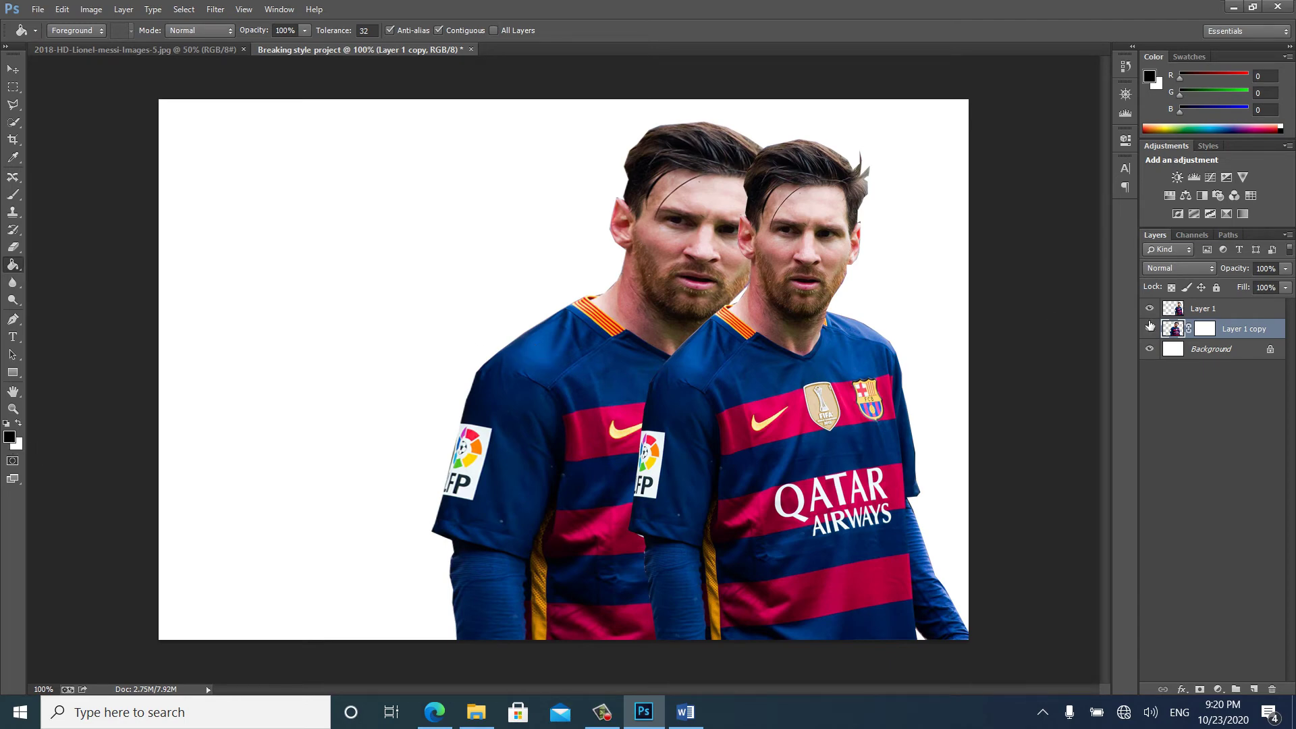
{"action": "left_click", "coordinate": [1208, 334]}
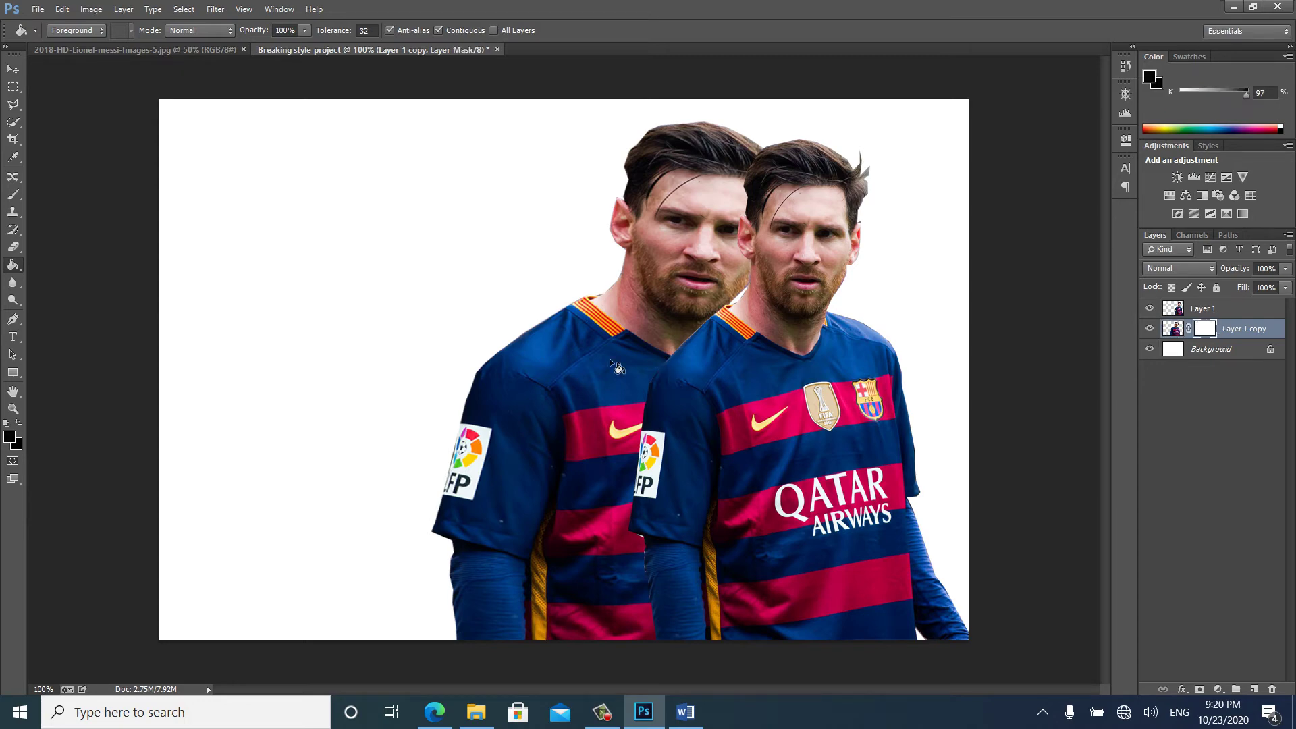
{"action": "left_click", "coordinate": [582, 355]}
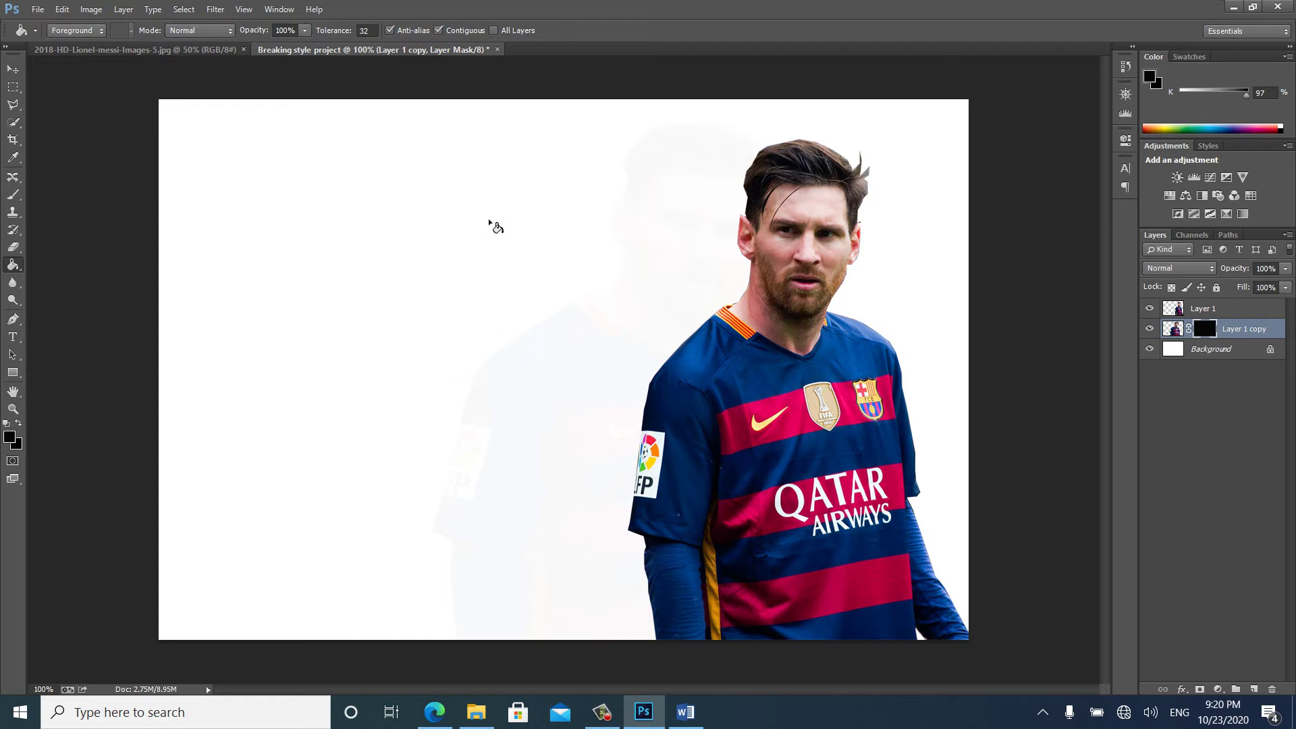
{"action": "left_click", "coordinate": [18, 198]}
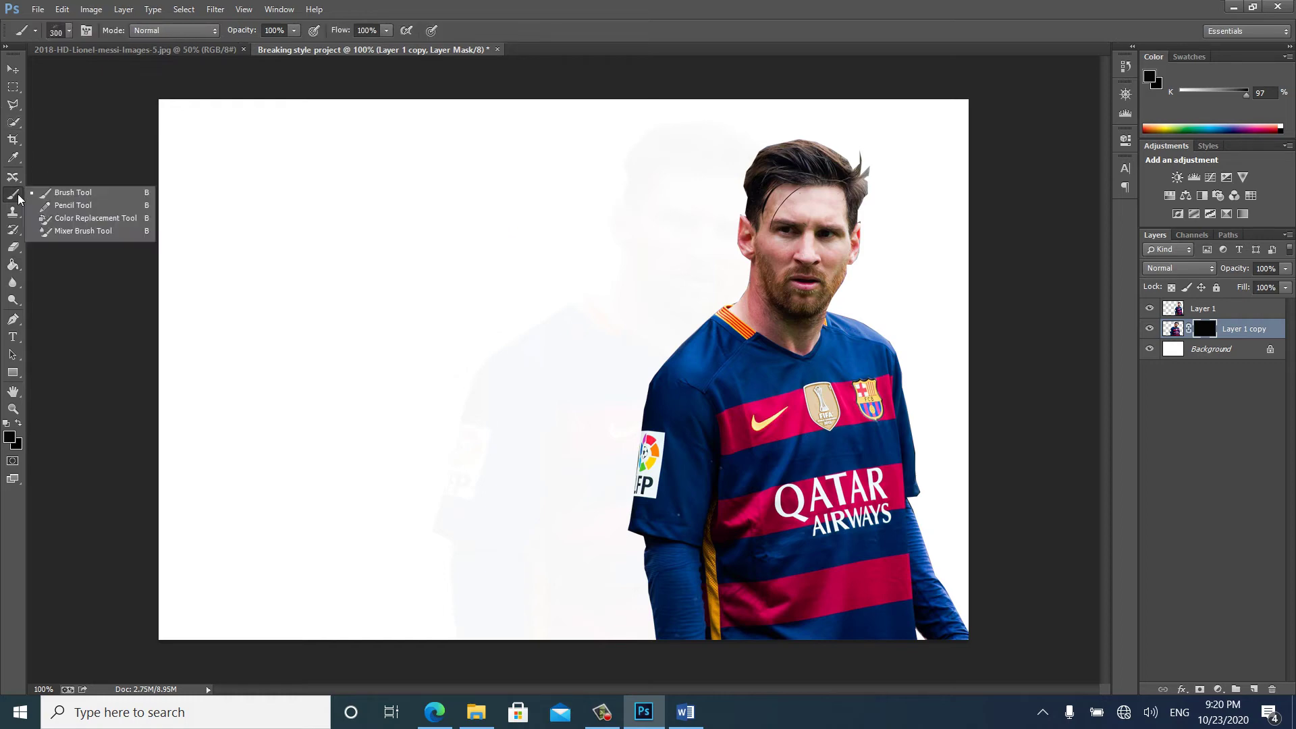
- Pick the Brush Tool and browse the brush tips, ending with a 300 px brush loaded
{"action": "left_click", "coordinate": [55, 196]}
{"action": "right_click", "coordinate": [326, 221]}
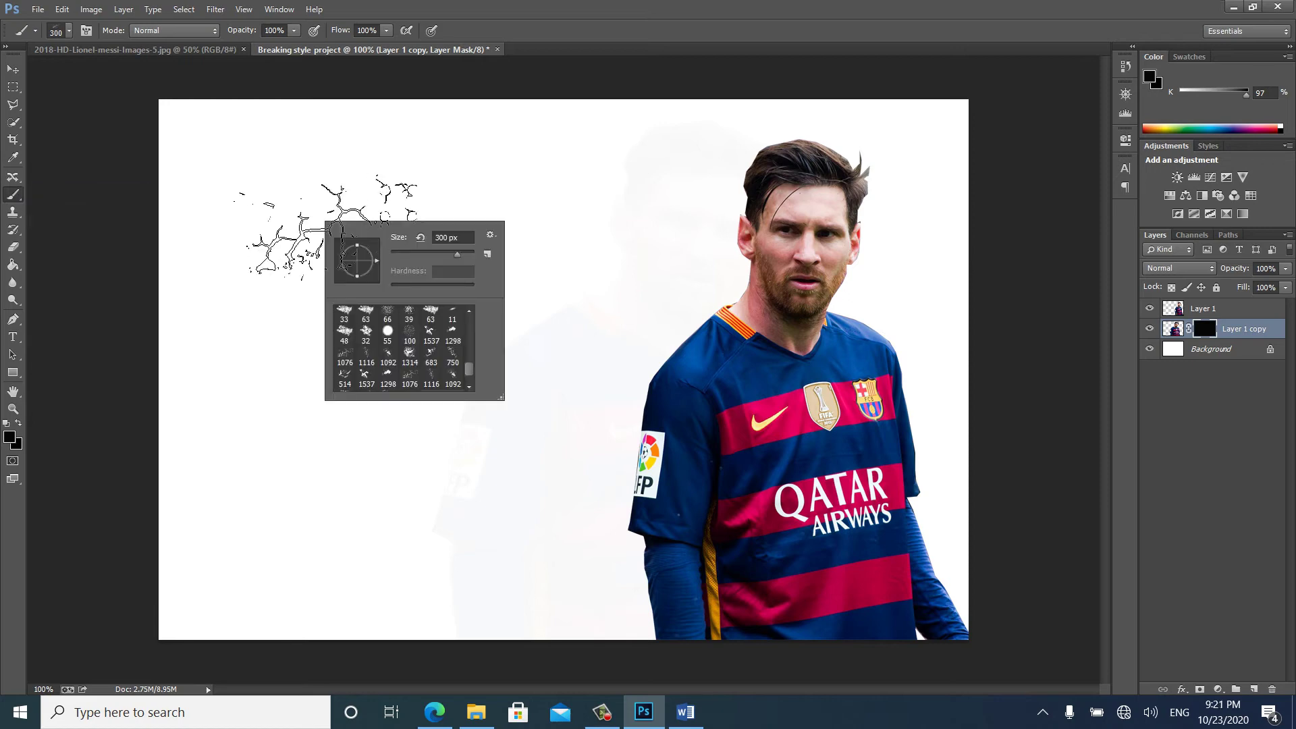
{"action": "mouse_move", "coordinate": [469, 368]}
{"action": "left_mouse_down"}
{"action": "mouse_move", "coordinate": [470, 381]}
{"action": "mouse_move", "coordinate": [472, 316]}
{"action": "mouse_move", "coordinate": [470, 383]}
{"action": "left_mouse_up"}
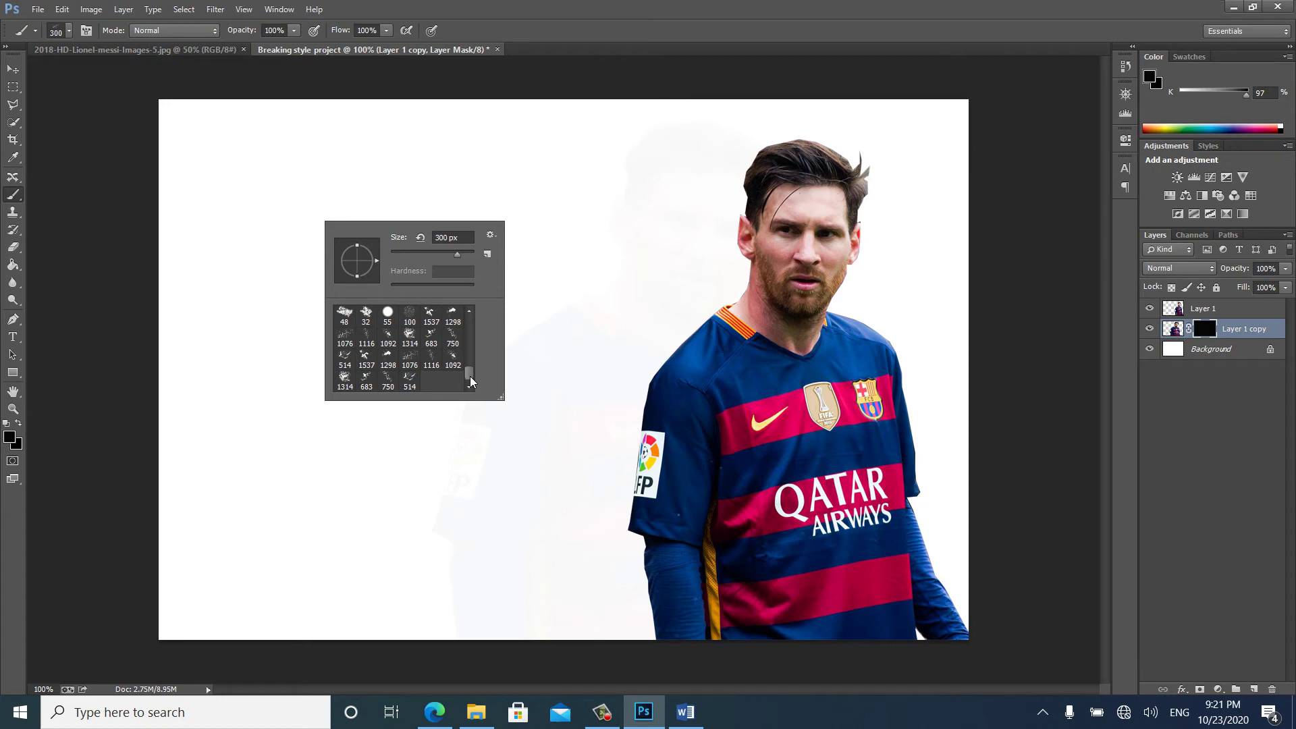
{"action": "left_click_drag", "start_coordinate": [470, 375], "coordinate": [471, 326]}
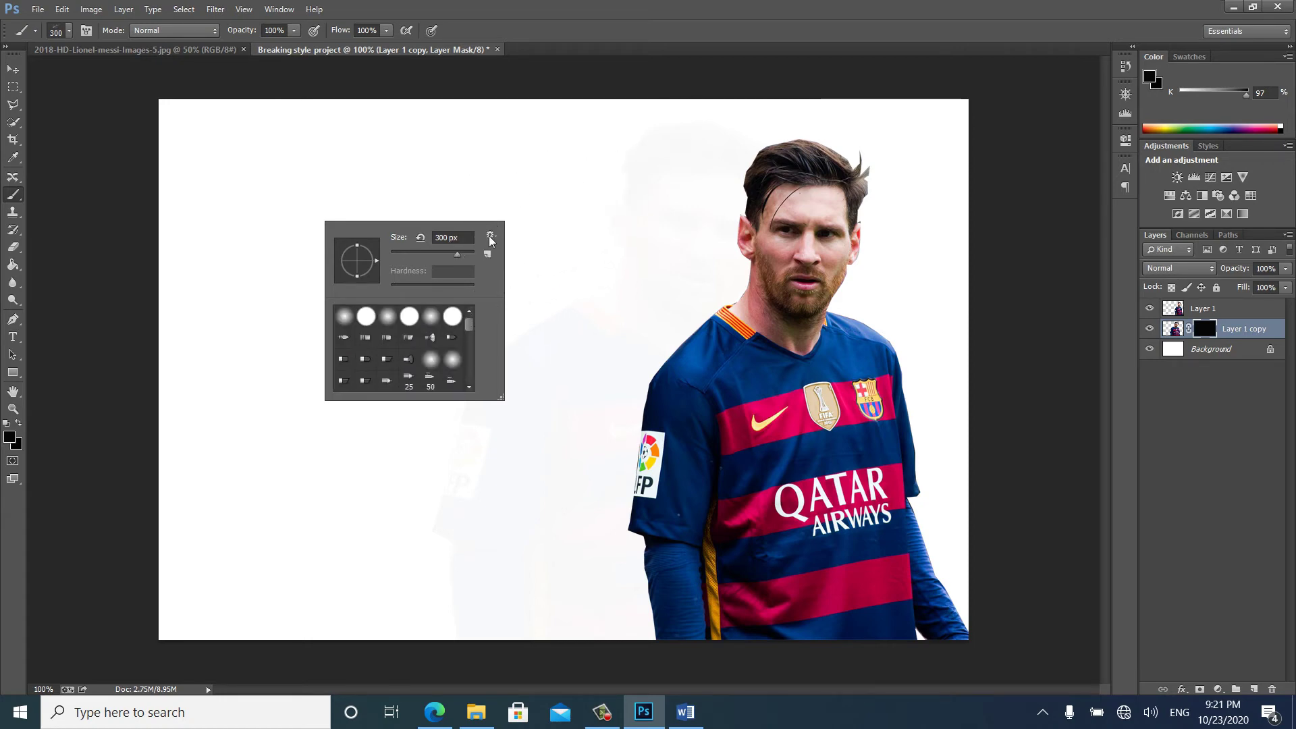
{"action": "left_click", "coordinate": [559, 174]}
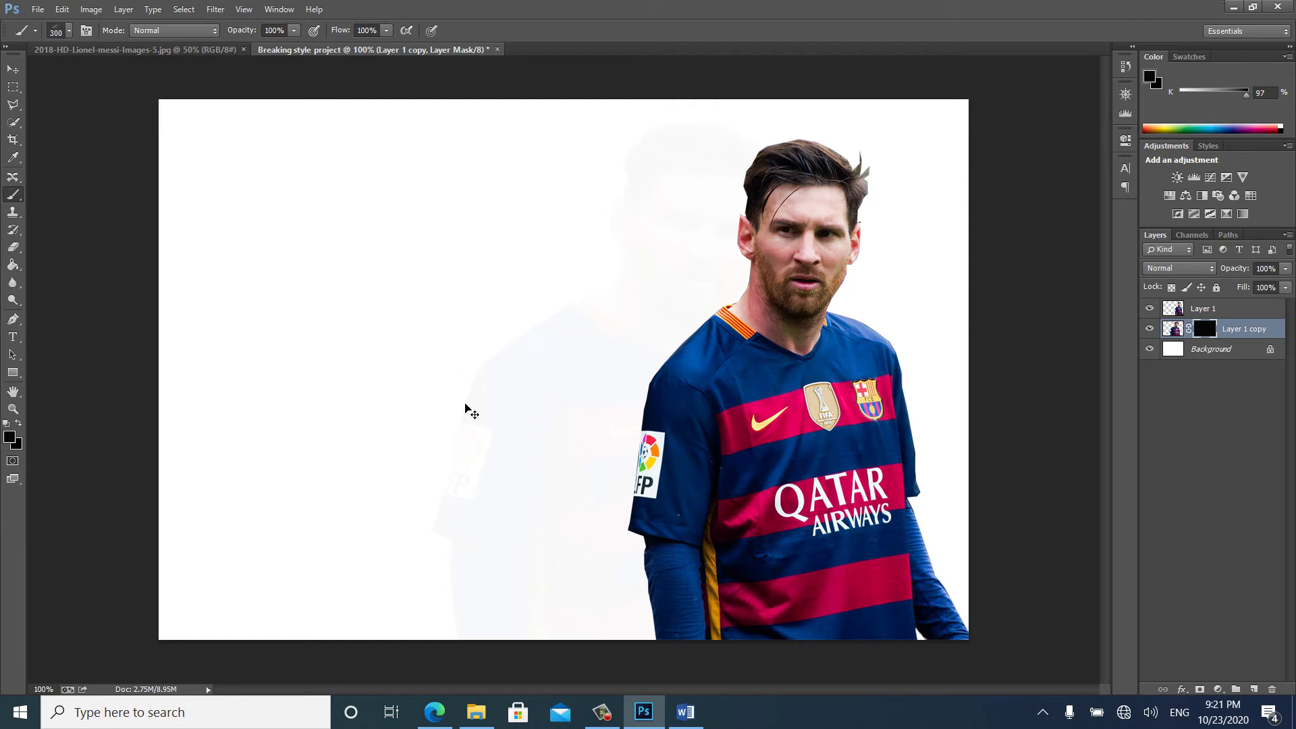
- Add a new Layer 2 and hide both footballer layers to get a blank canvas
{"action": "key", "text": "ctrl+shift+n"}
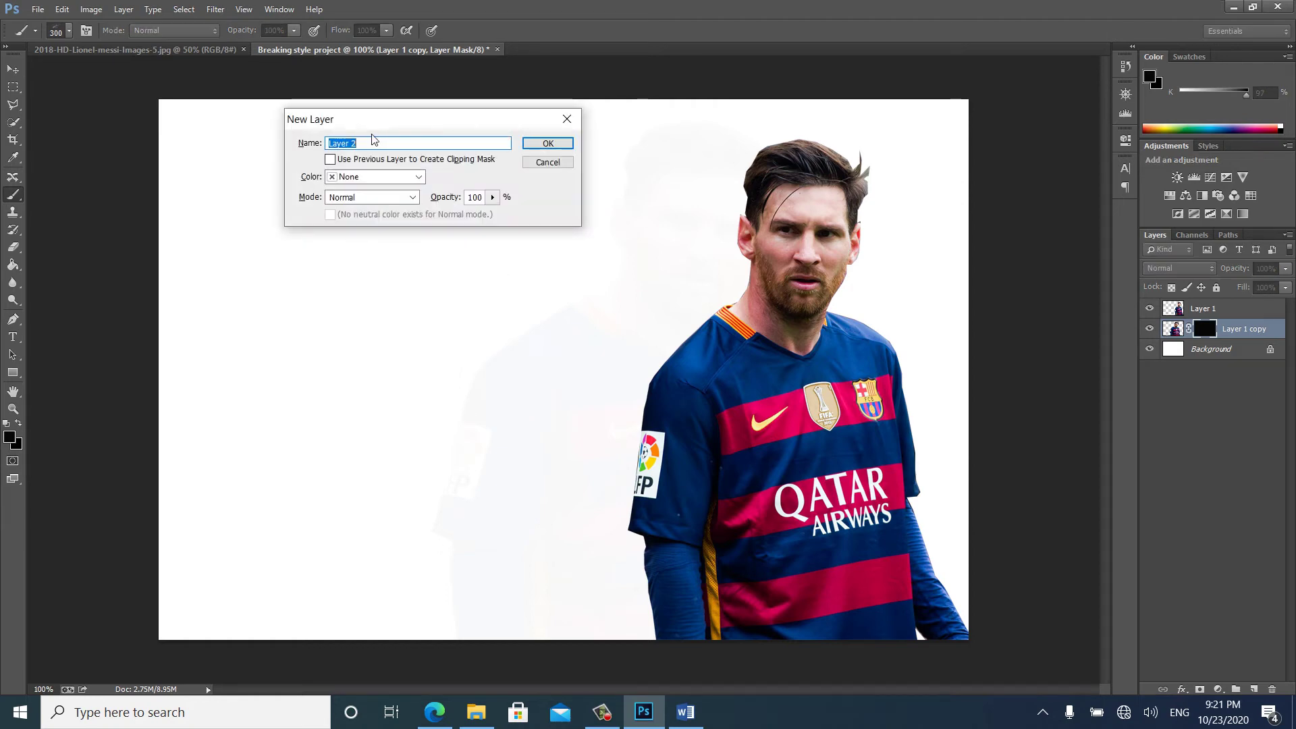
{"action": "left_click", "coordinate": [548, 144]}
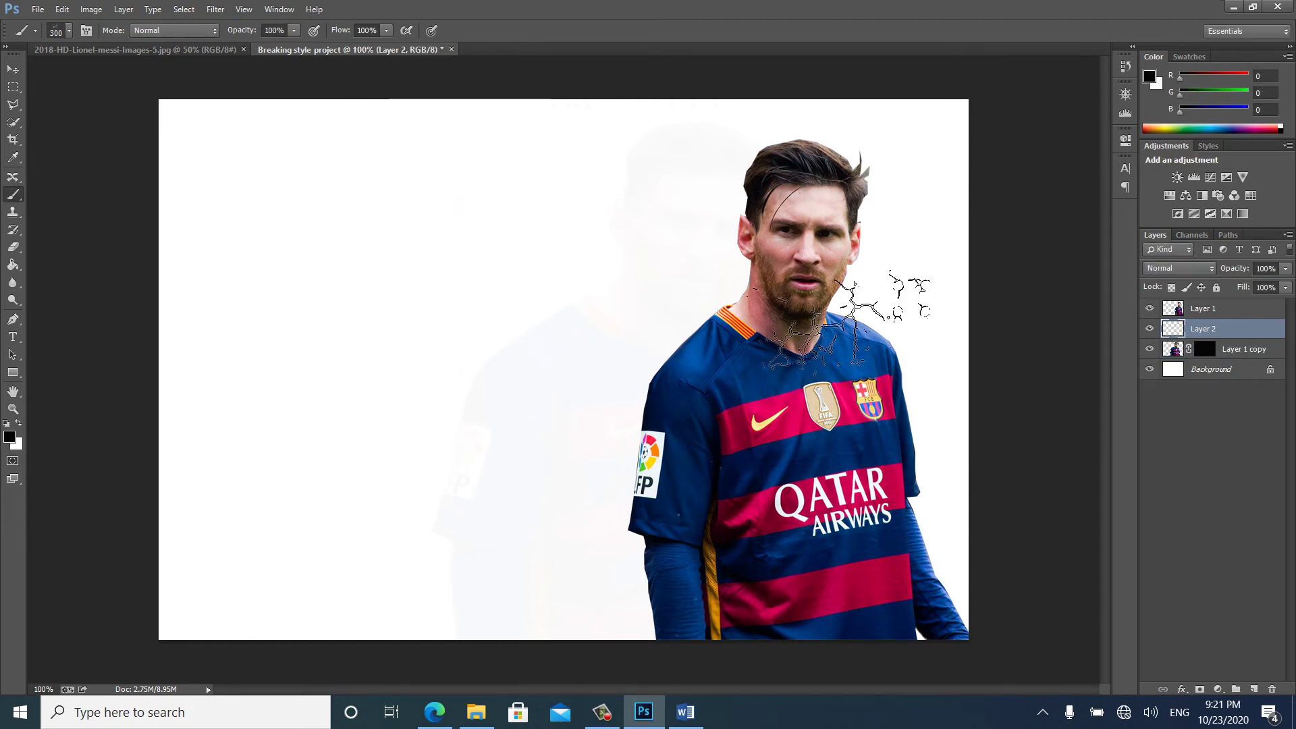
{"action": "left_click", "coordinate": [1151, 349]}
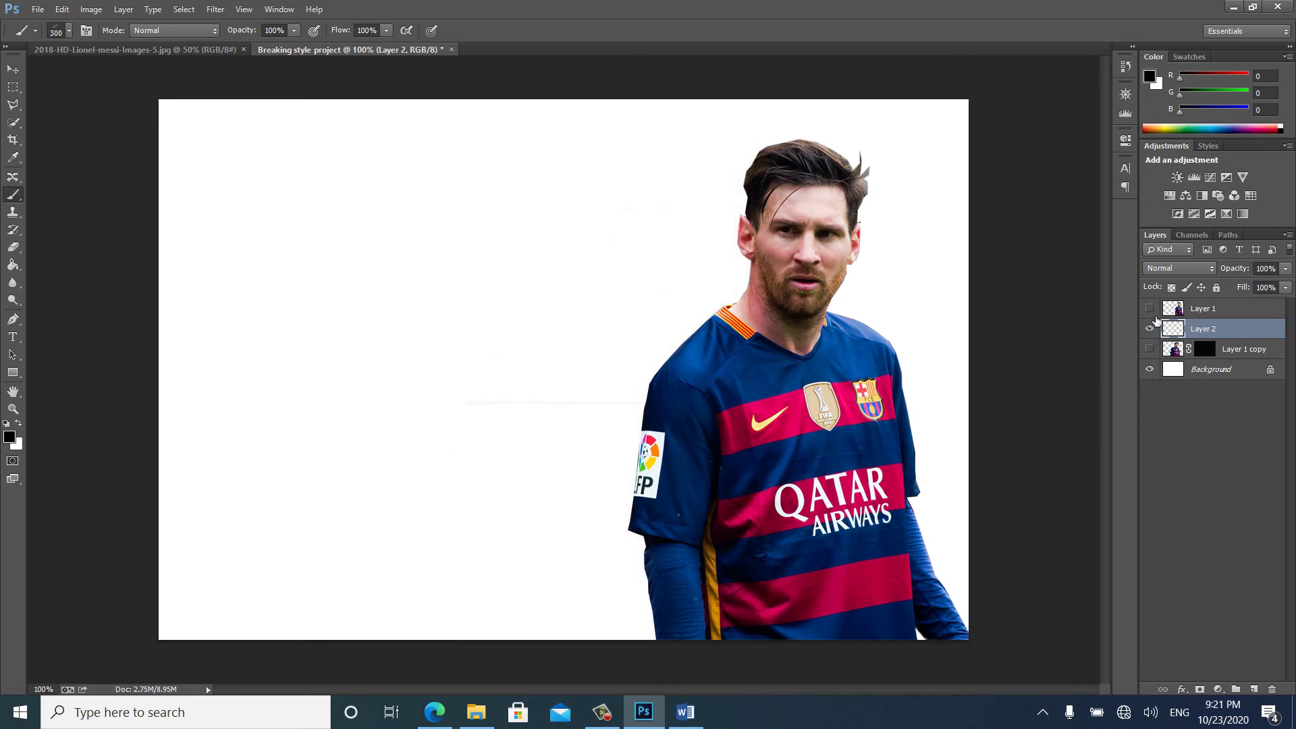
{"action": "left_click", "coordinate": [1150, 309]}
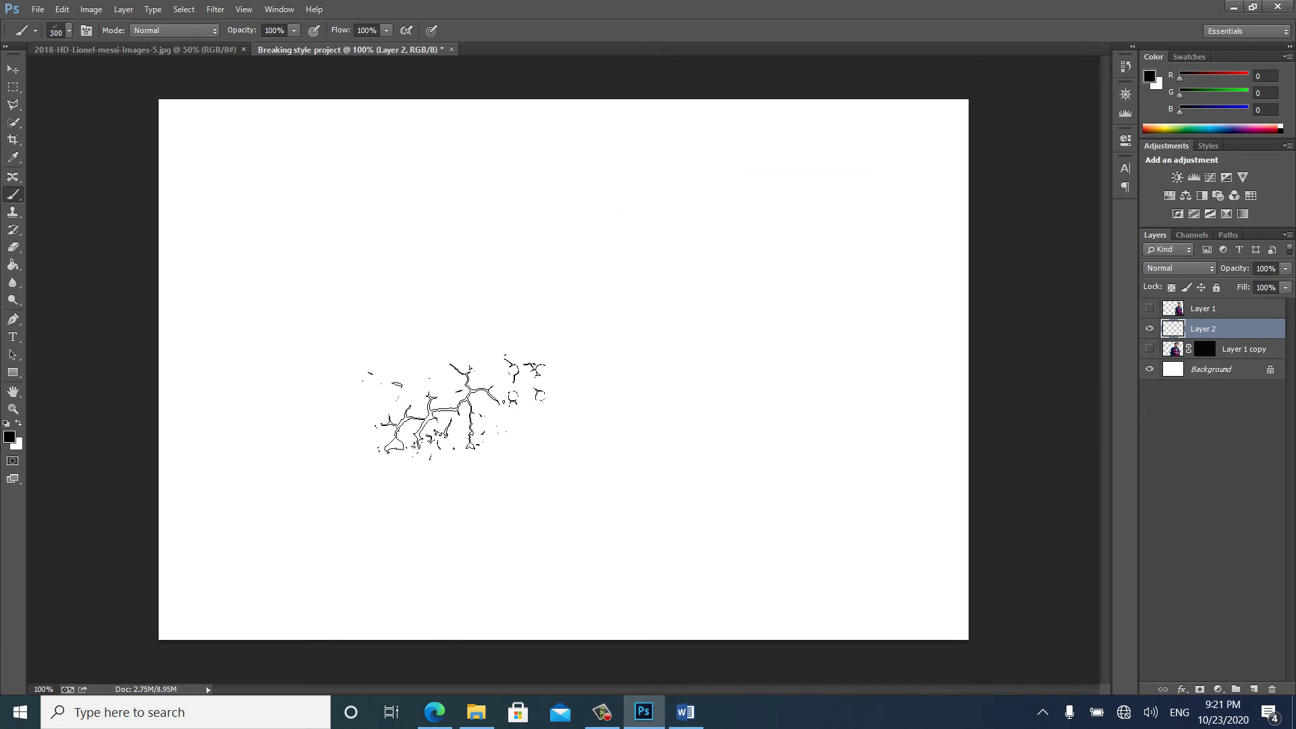
- Select a tall rectangle near the canvas centre and fill it with black
{"action": "left_click", "coordinate": [10, 88]}
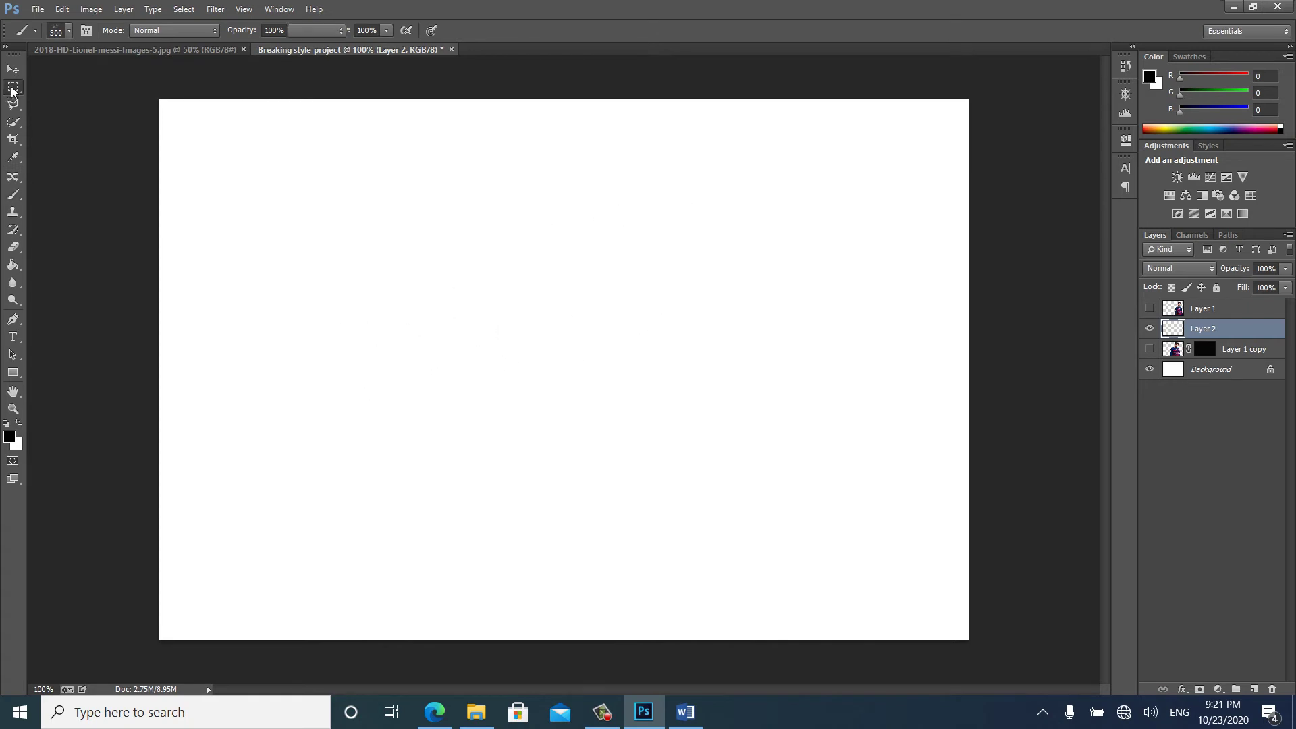
{"action": "left_click_drag", "start_coordinate": [453, 254], "coordinate": [581, 418]}
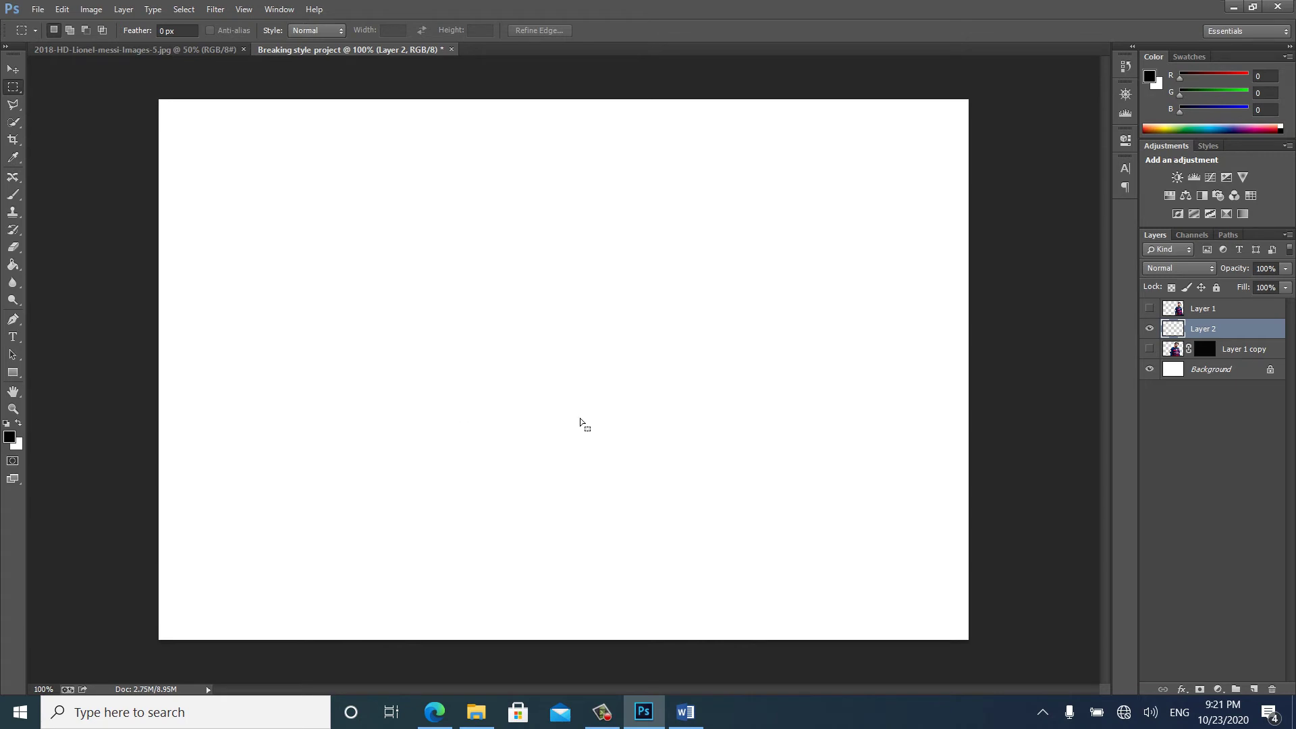
{"action": "left_click", "coordinate": [13, 265]}
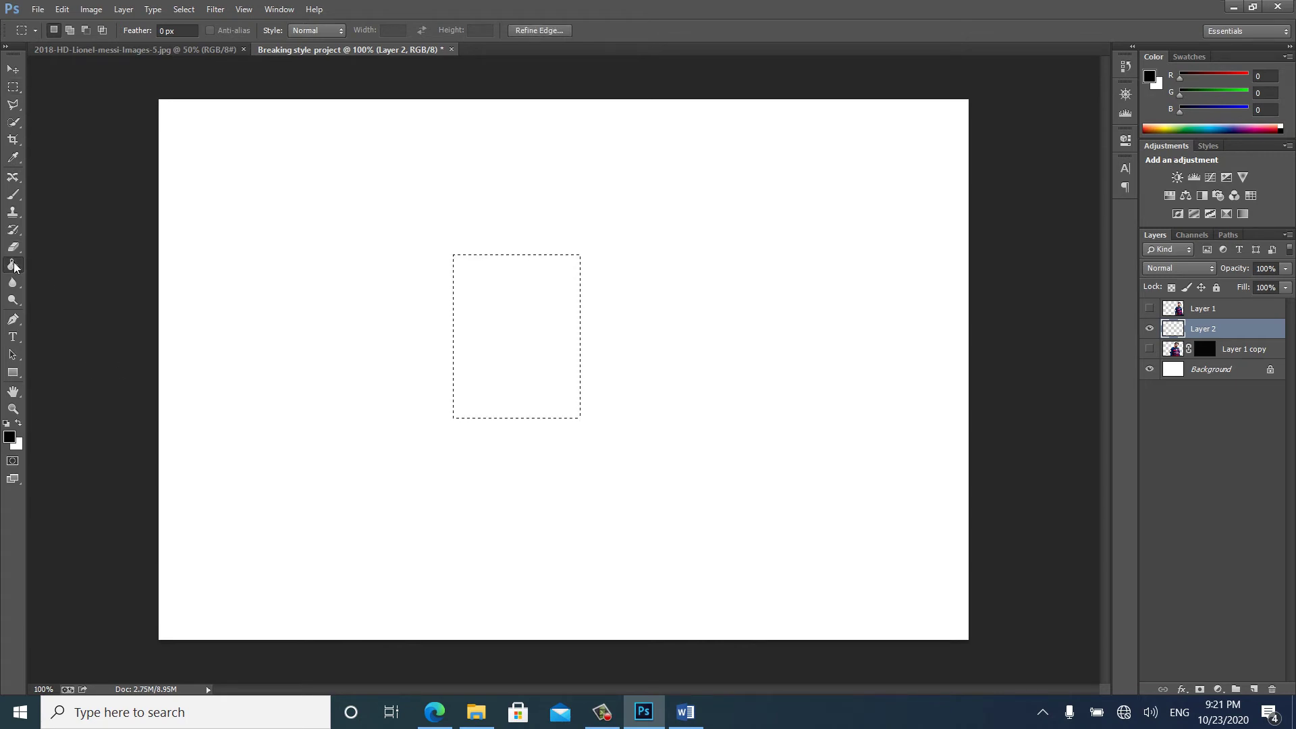
{"action": "left_click", "coordinate": [482, 336]}
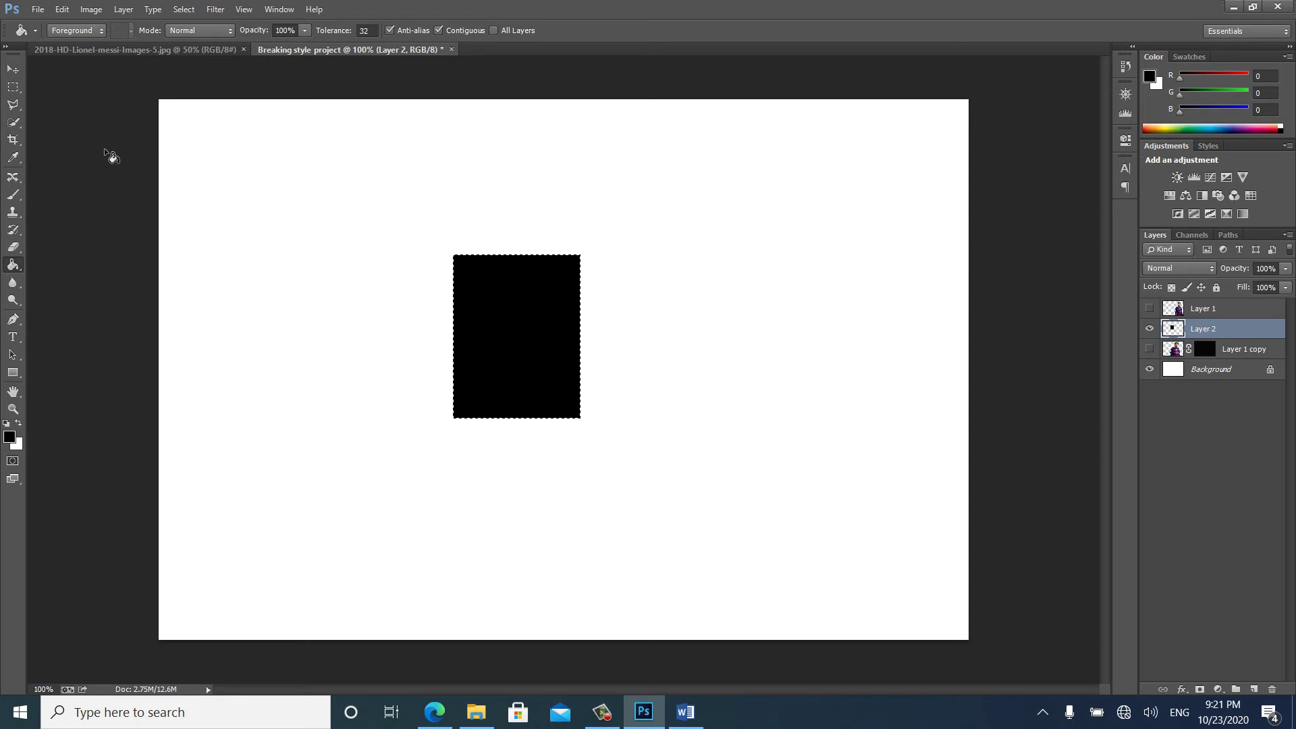
- Define the black rectangle as a brush preset named 'Square brush'
{"action": "left_click", "coordinate": [62, 9]}
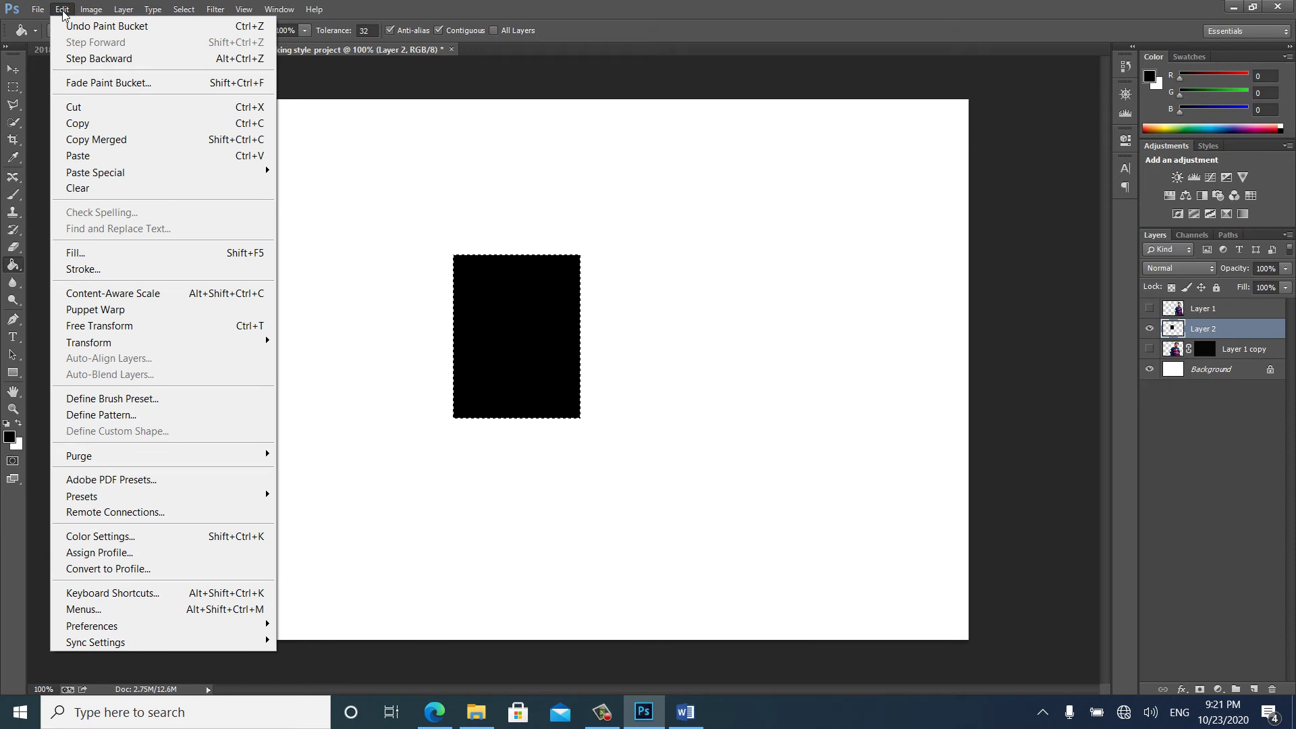
{"action": "left_click", "coordinate": [133, 397]}
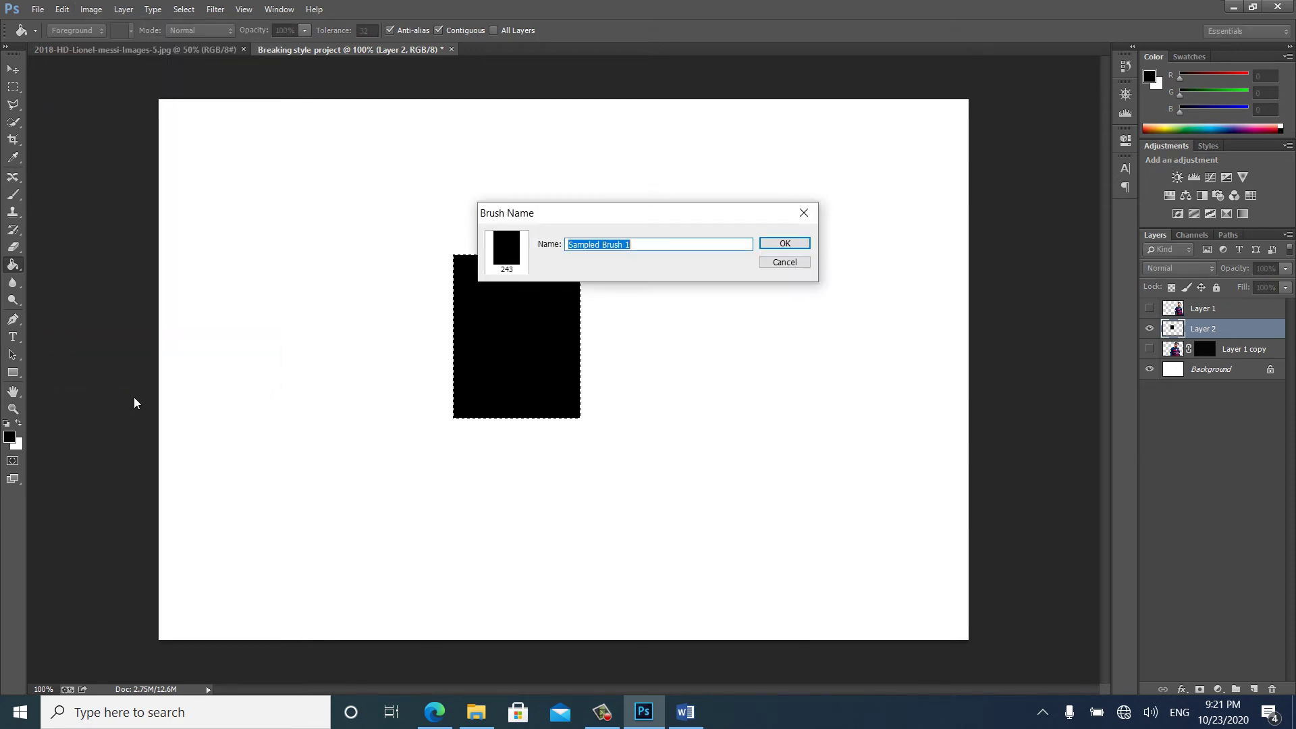
{"action": "type", "text": "Square brus"}
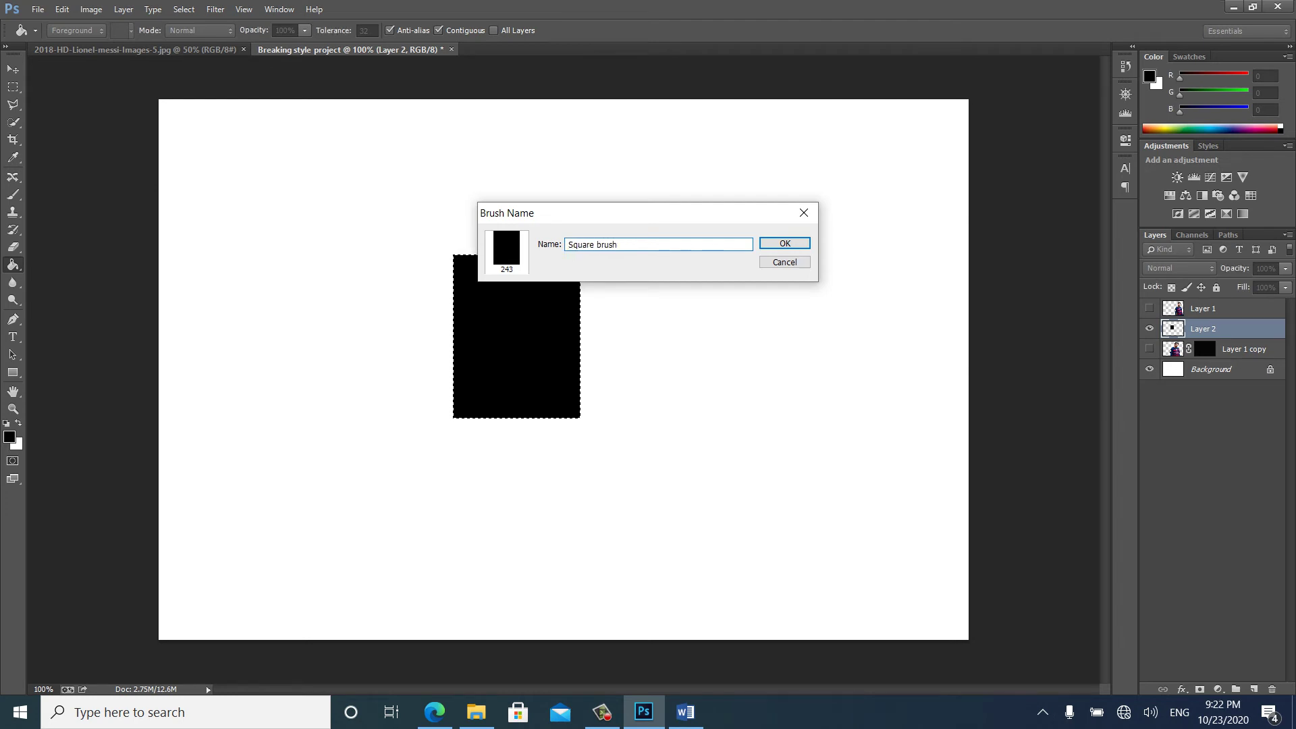
{"action": "key", "text": "Return"}
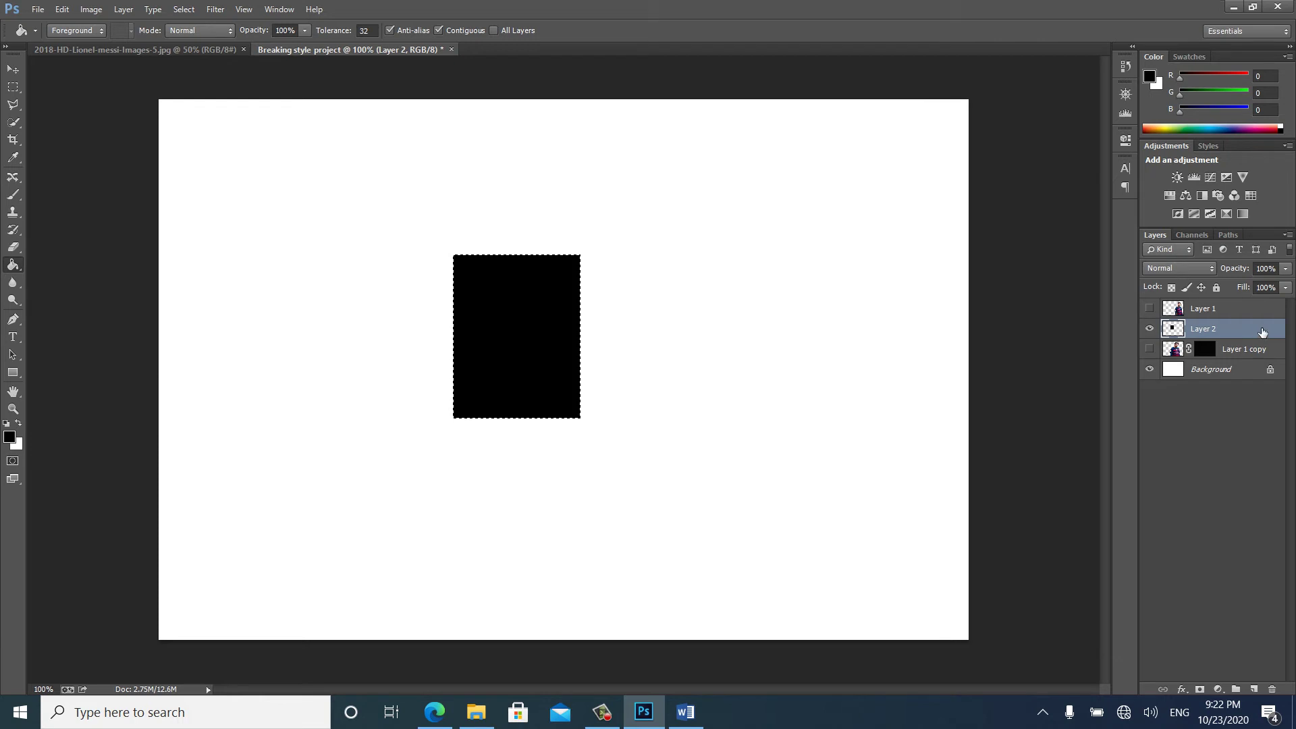
- Remove Layer 2 with its black rectangle and unhide Layer 1 copy and Layer 1
{"action": "right_click", "coordinate": [1230, 328]}
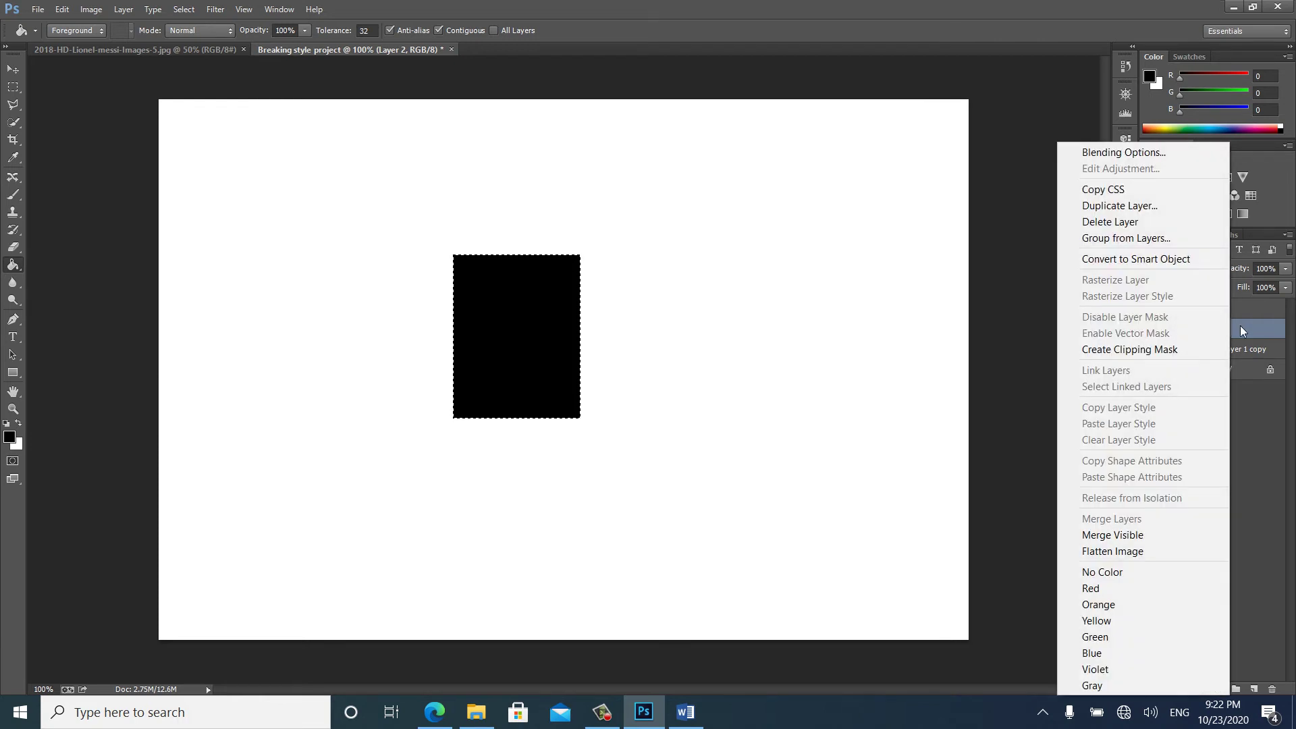
{"action": "left_click", "coordinate": [1130, 222]}
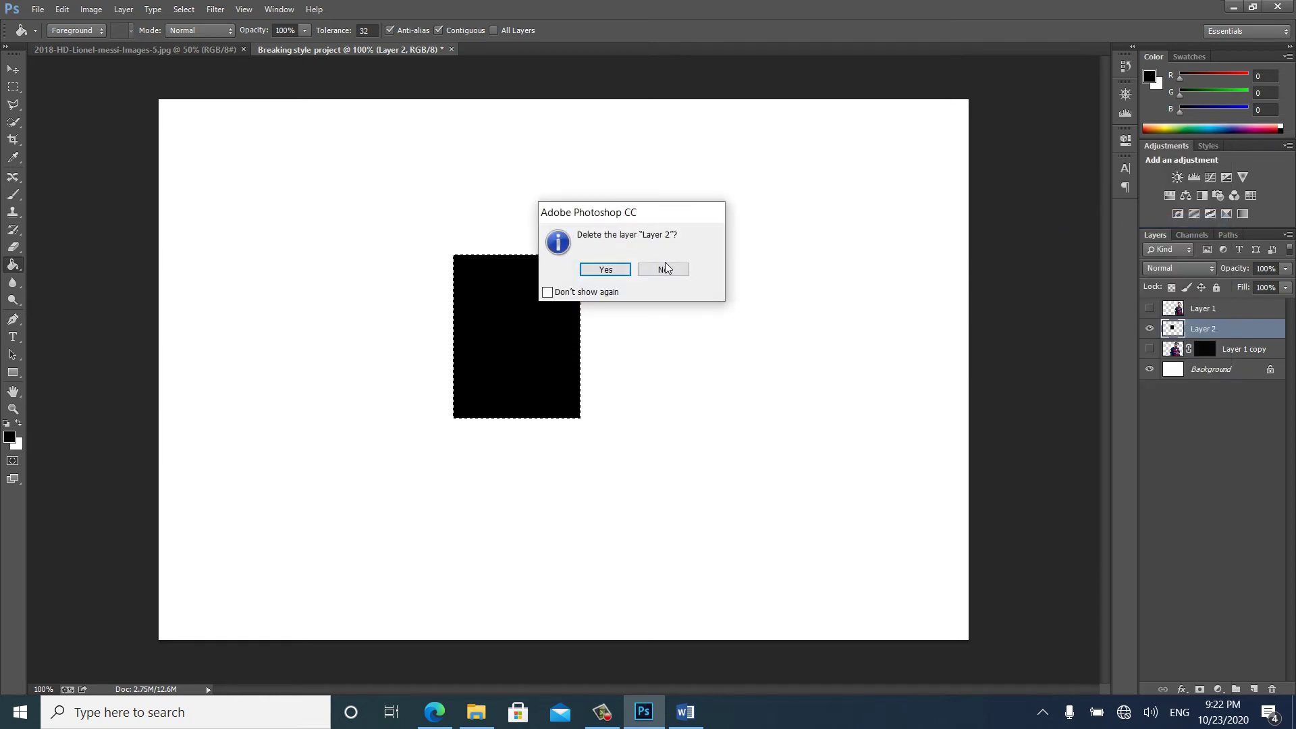
{"action": "left_click", "coordinate": [661, 270]}
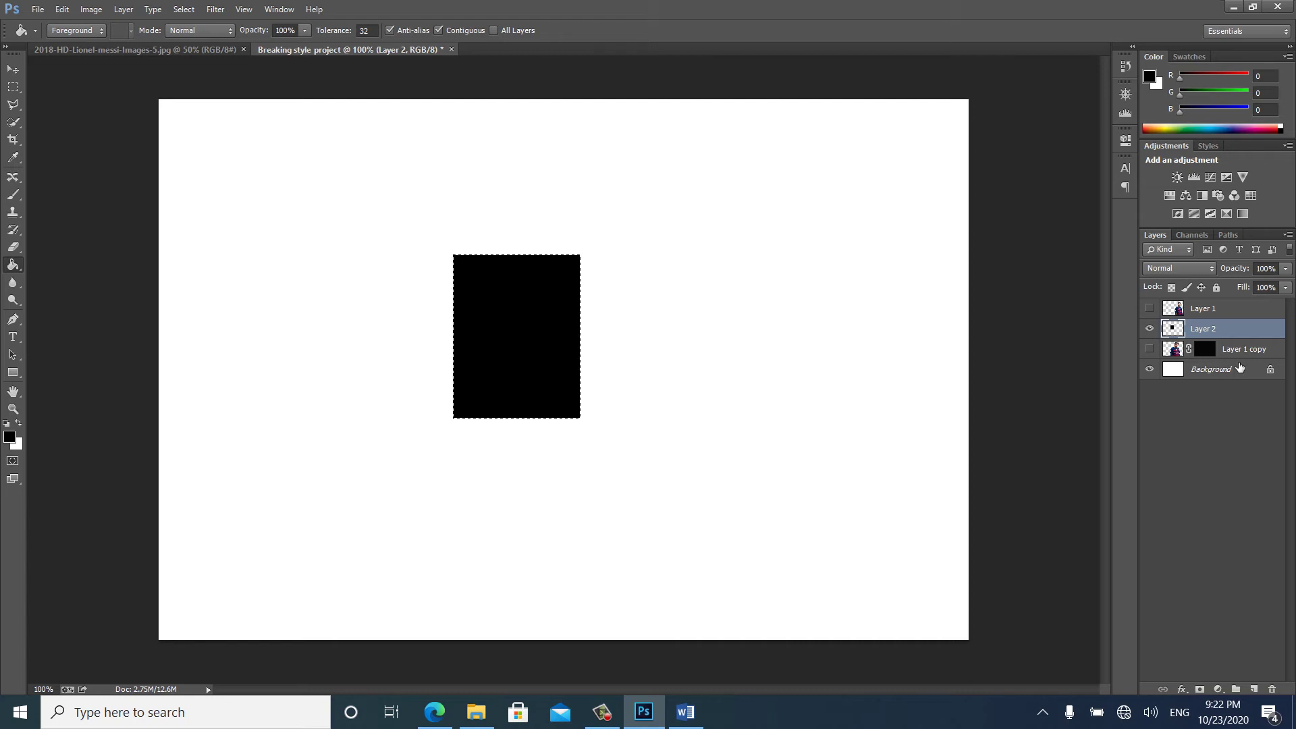
{"action": "right_click", "coordinate": [1214, 330]}
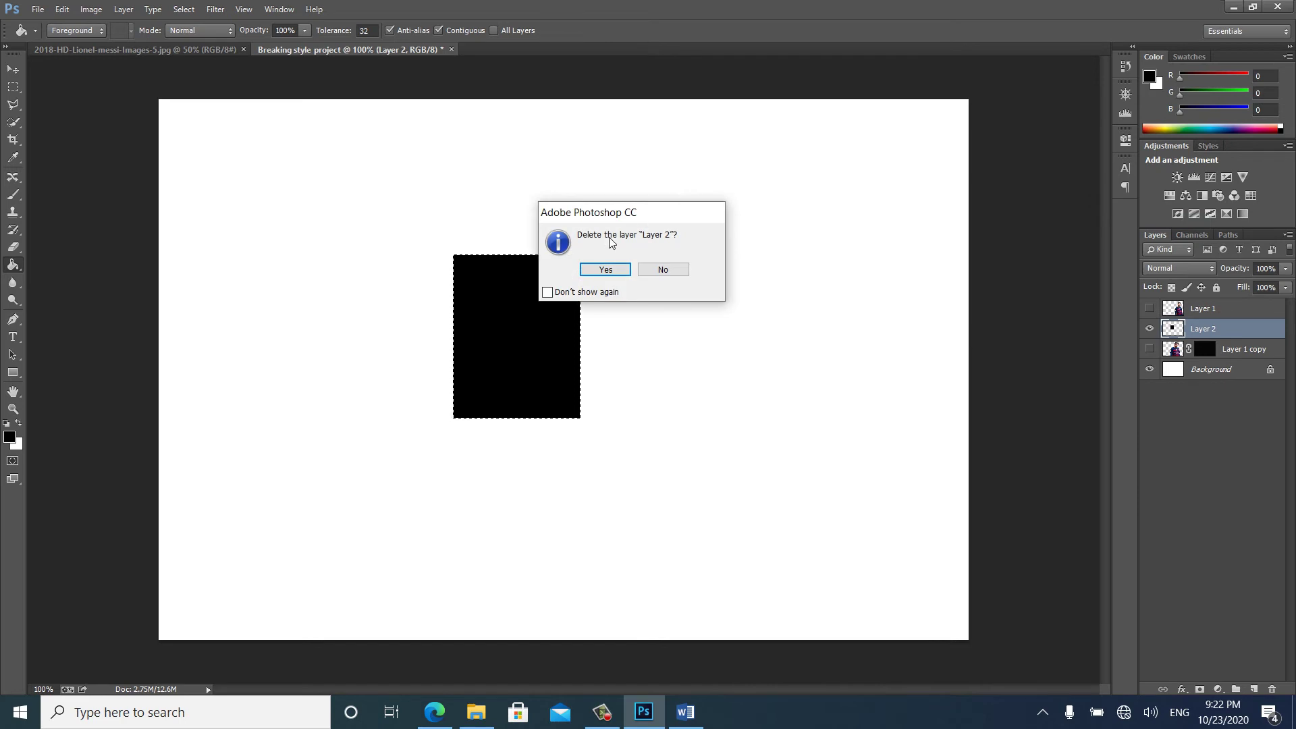
{"action": "left_click", "coordinate": [607, 270]}
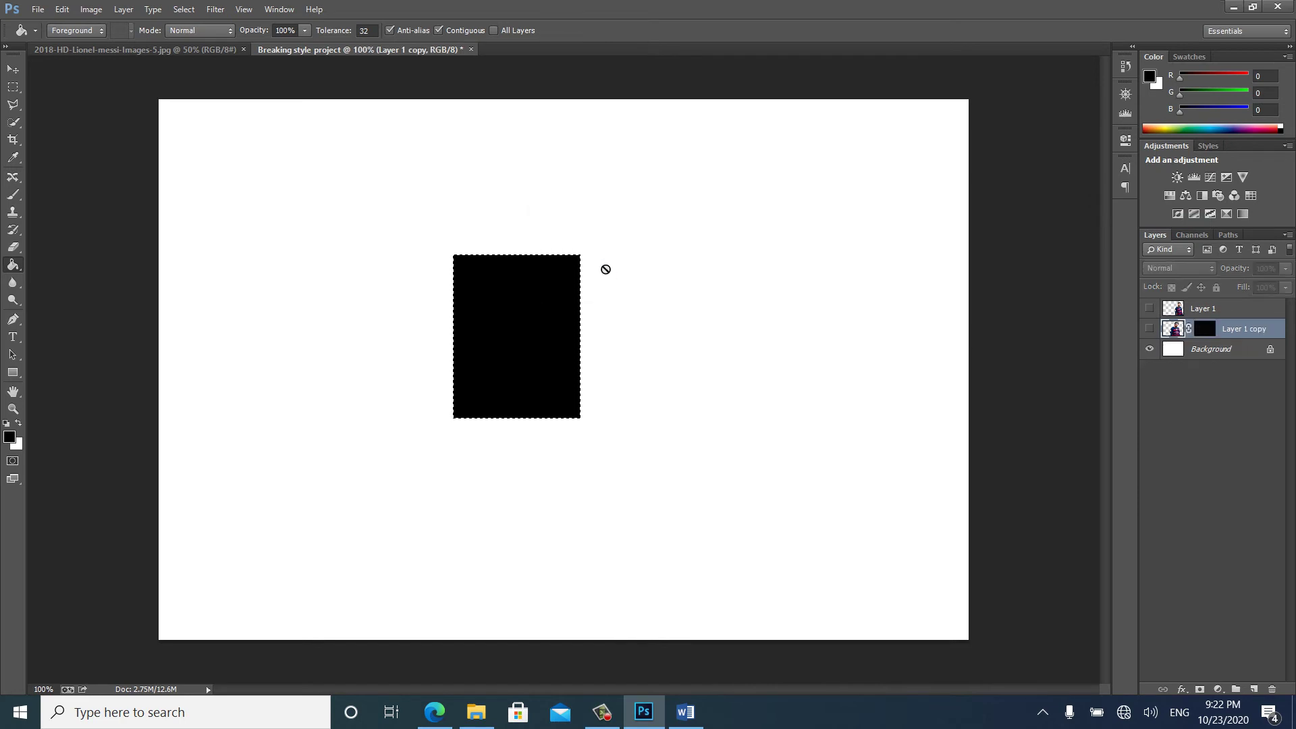
{"action": "left_click", "coordinate": [1150, 328]}
{"action": "left_click", "coordinate": [1150, 309]}
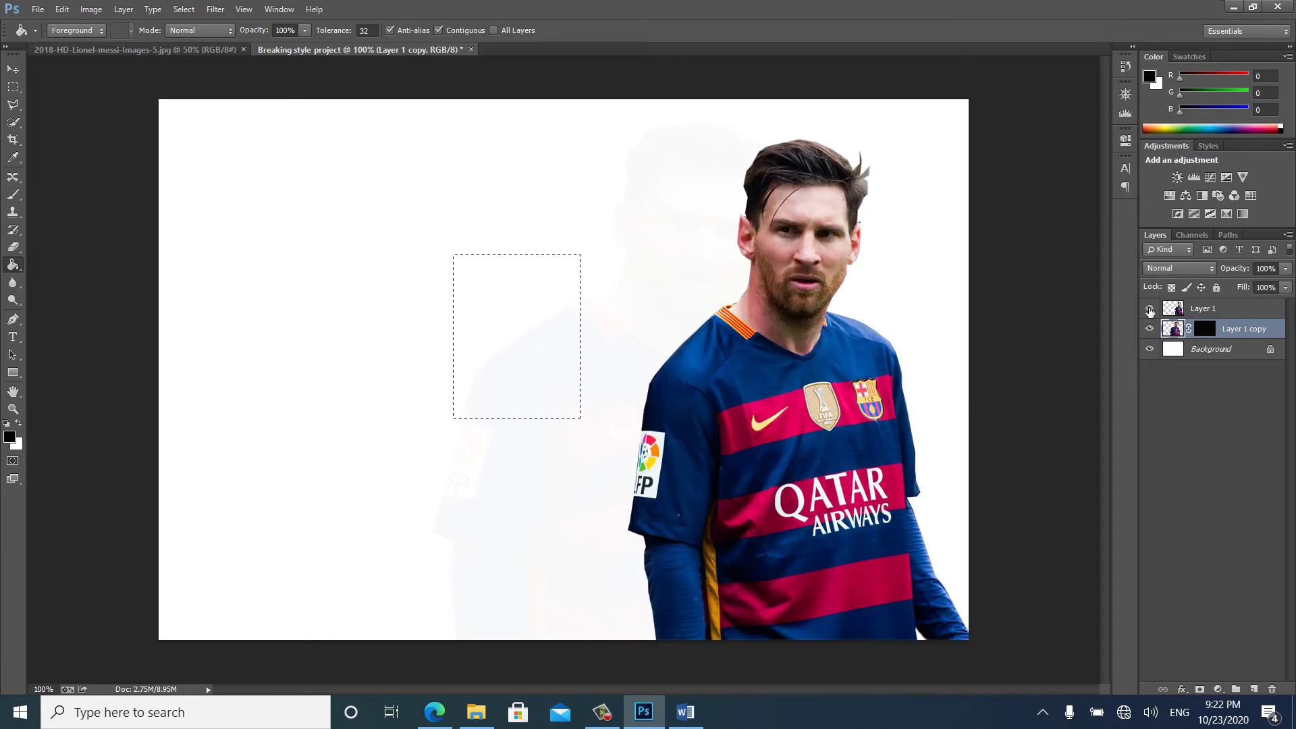
- Deselect the rectangle and make the 243 px Square brush preset the active brush
{"action": "key", "text": "ctrl+d"}
{"action": "left_click", "coordinate": [12, 195]}
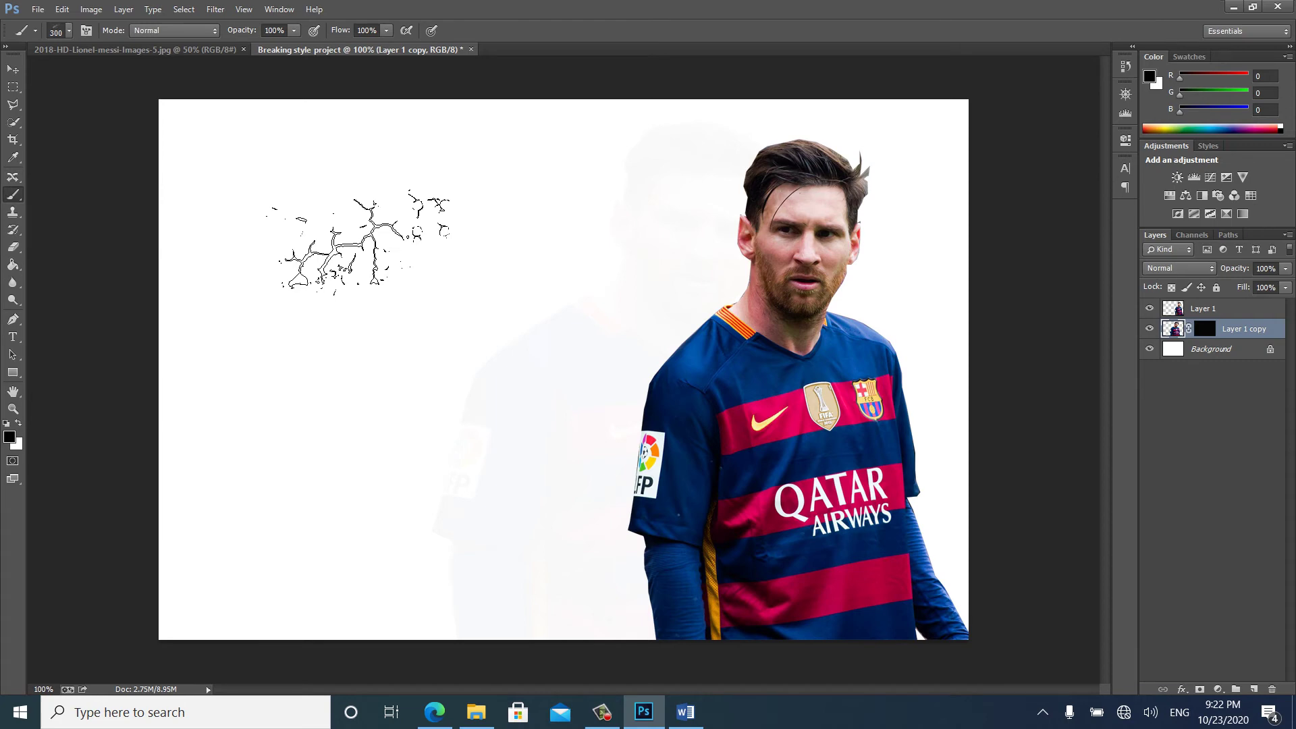
{"action": "right_click", "coordinate": [360, 240]}
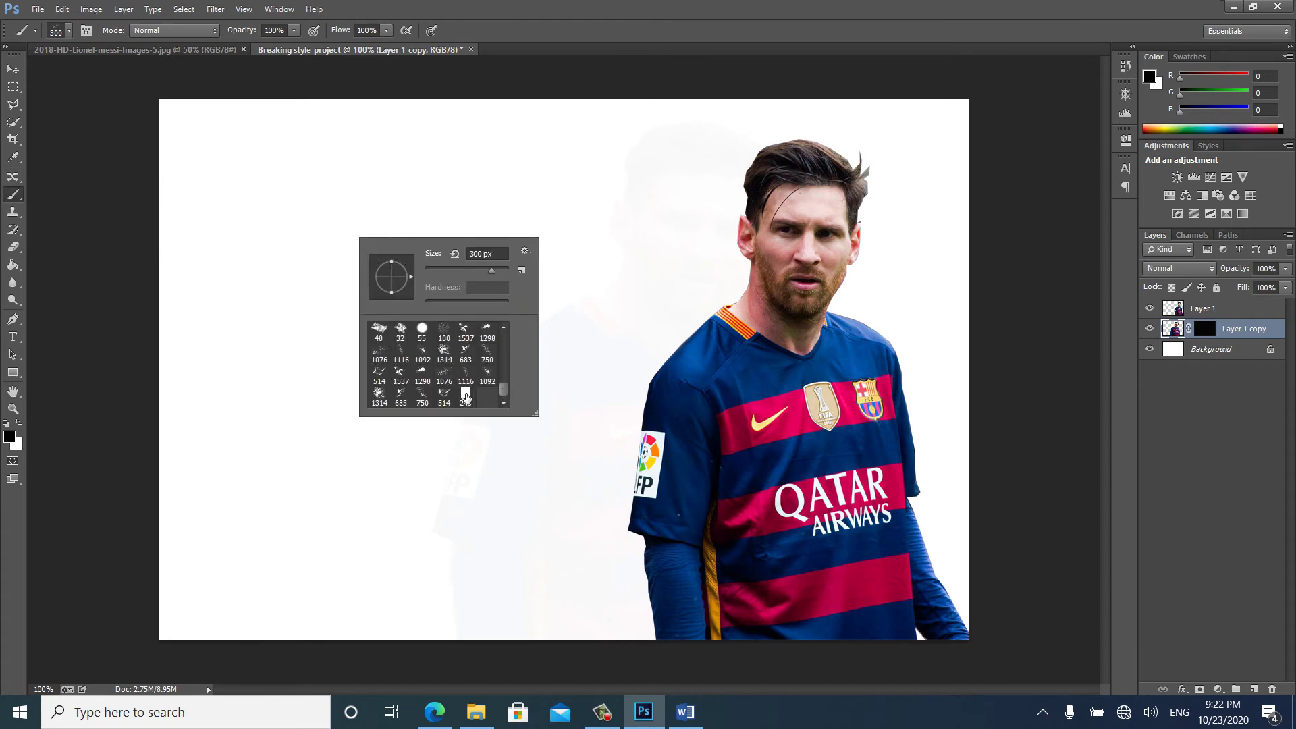
{"action": "left_click", "coordinate": [466, 395]}
{"action": "left_click", "coordinate": [88, 35]}
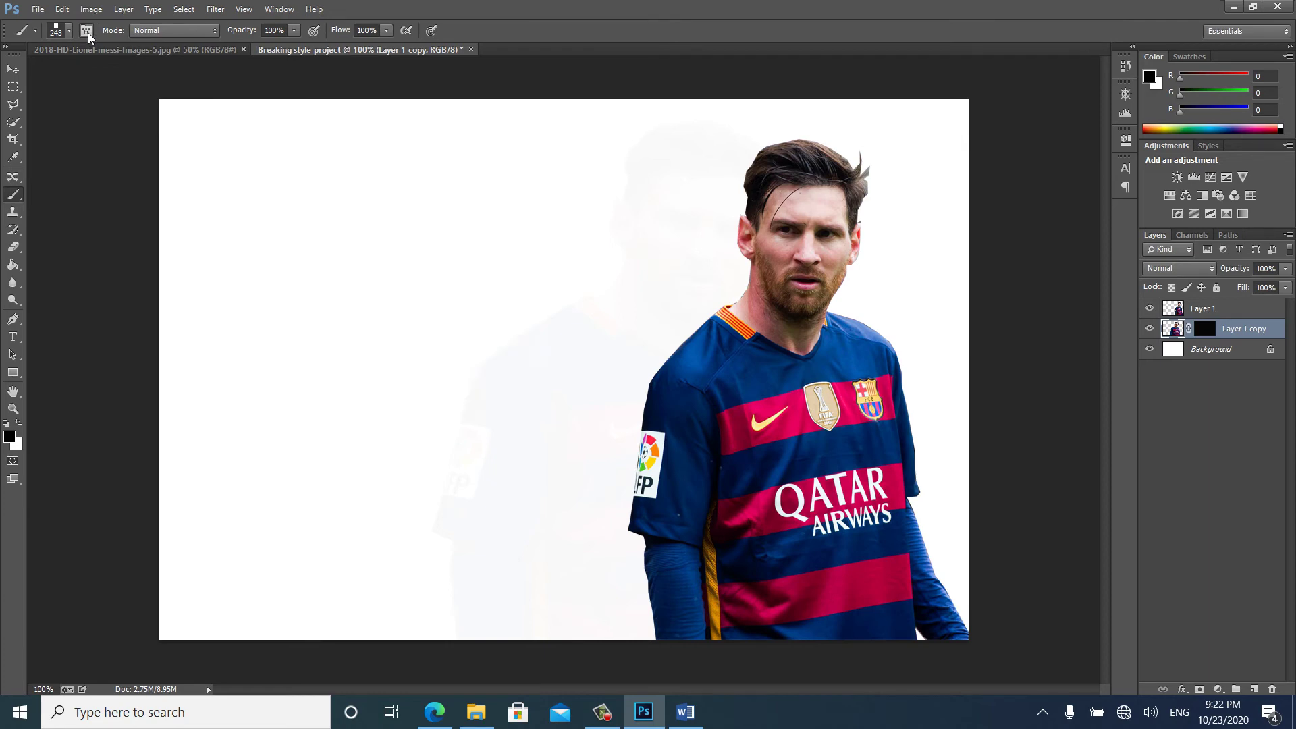
- In the Brush panel's tip shape, set the Square brush to 24 px size and 246% spacing
{"action": "left_click", "coordinate": [87, 31]}
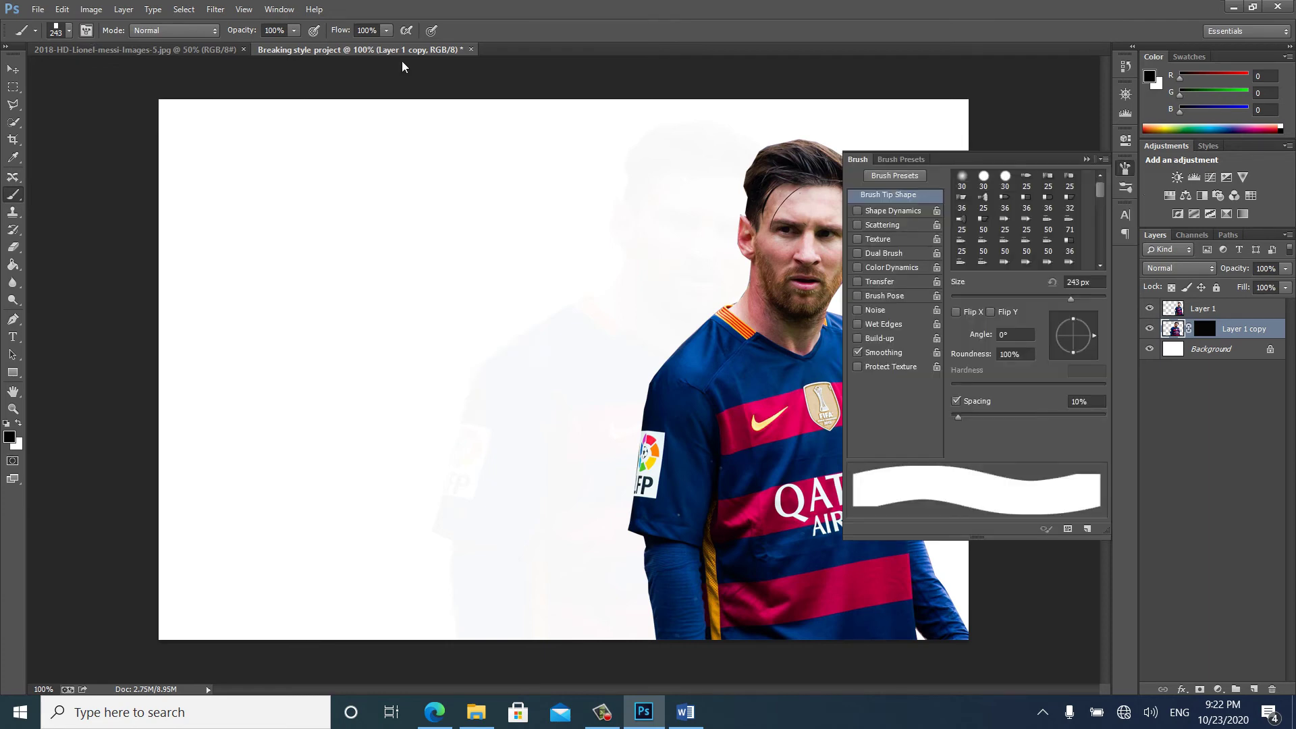
{"action": "mouse_move", "coordinate": [945, 160]}
{"action": "left_mouse_down"}
{"action": "mouse_move", "coordinate": [605, 177]}
{"action": "mouse_move", "coordinate": [446, 138]}
{"action": "left_mouse_up"}
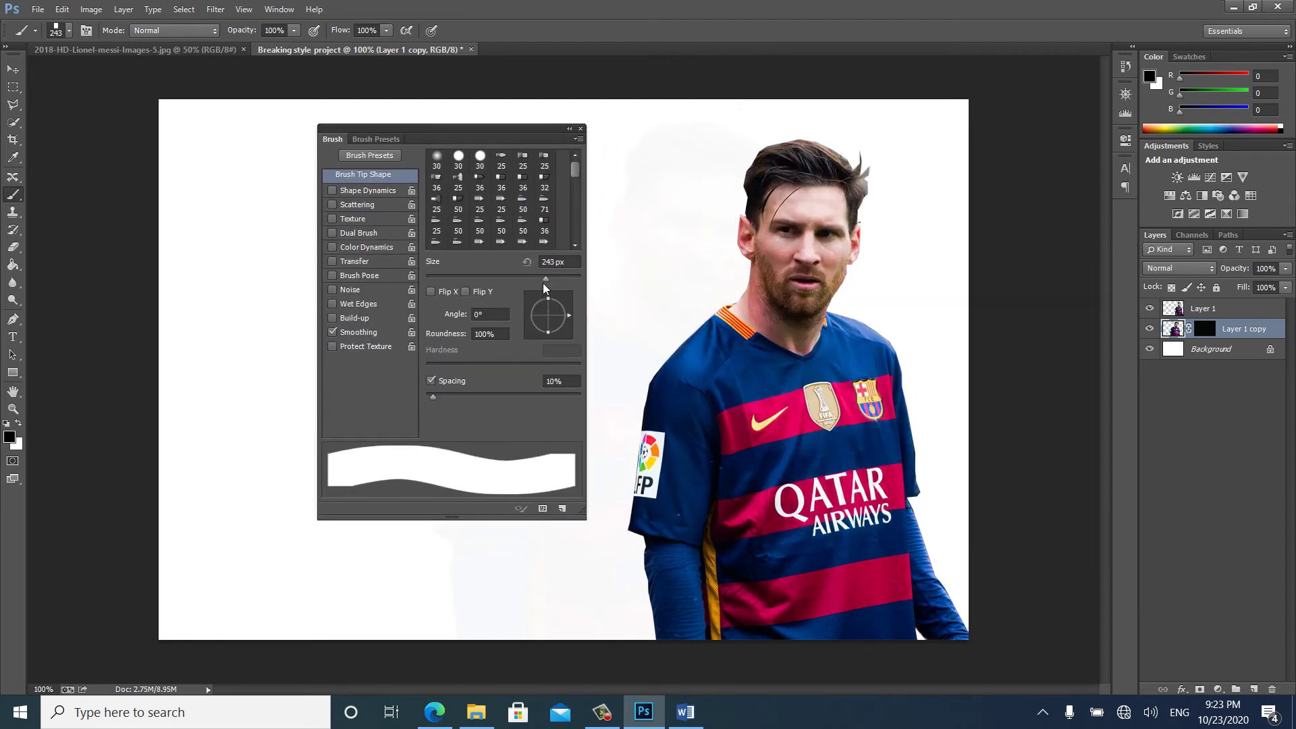
{"action": "mouse_move", "coordinate": [545, 278]}
{"action": "left_mouse_down"}
{"action": "mouse_move", "coordinate": [426, 281]}
{"action": "mouse_move", "coordinate": [444, 282]}
{"action": "left_mouse_up"}
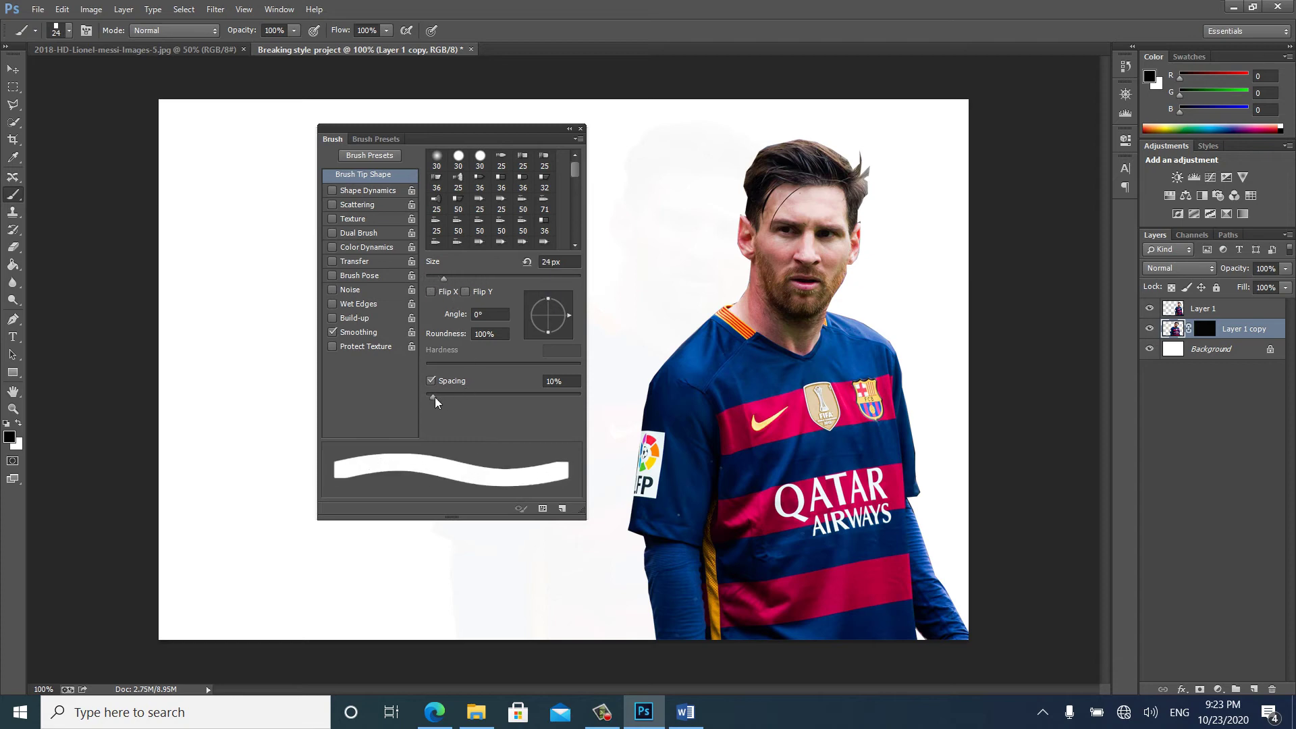
{"action": "mouse_move", "coordinate": [434, 397]}
{"action": "left_mouse_down"}
{"action": "mouse_move", "coordinate": [559, 408]}
{"action": "mouse_move", "coordinate": [430, 390]}
{"action": "mouse_move", "coordinate": [559, 394]}
{"action": "mouse_move", "coordinate": [545, 397]}
{"action": "left_mouse_up"}
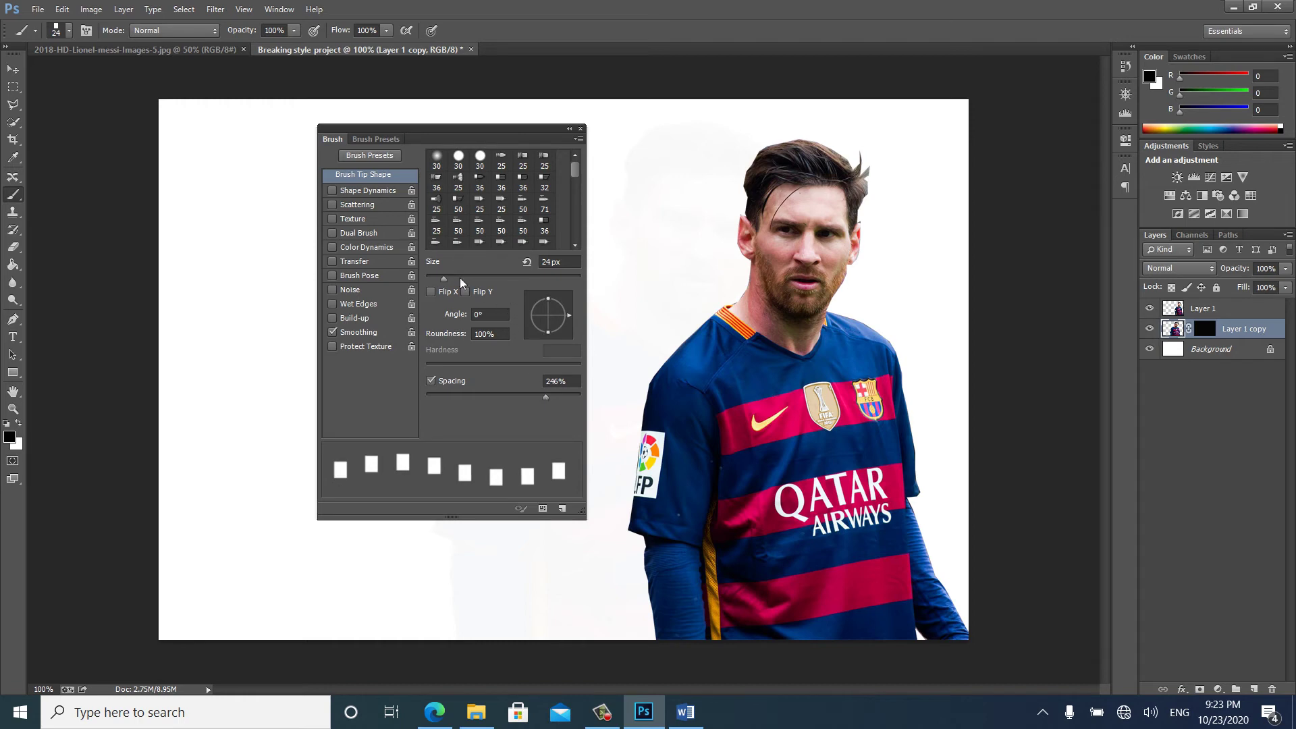
- Enable Shape Dynamics: size jitter 45%, minimum diameter 59%, angle jitter 21%, roundness jitter 97%, minimum roundness 14%
{"action": "left_click", "coordinate": [348, 191]}
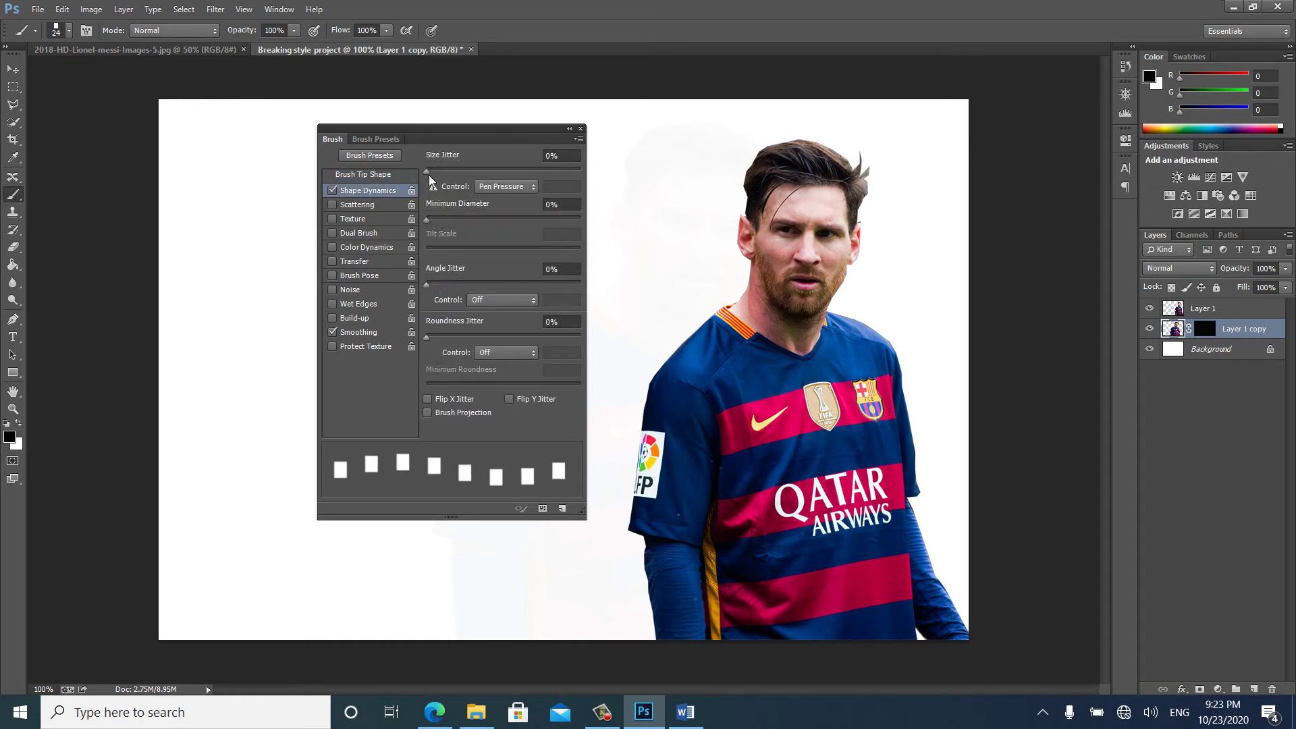
{"action": "left_click_drag", "start_coordinate": [424, 173], "coordinate": [496, 181]}
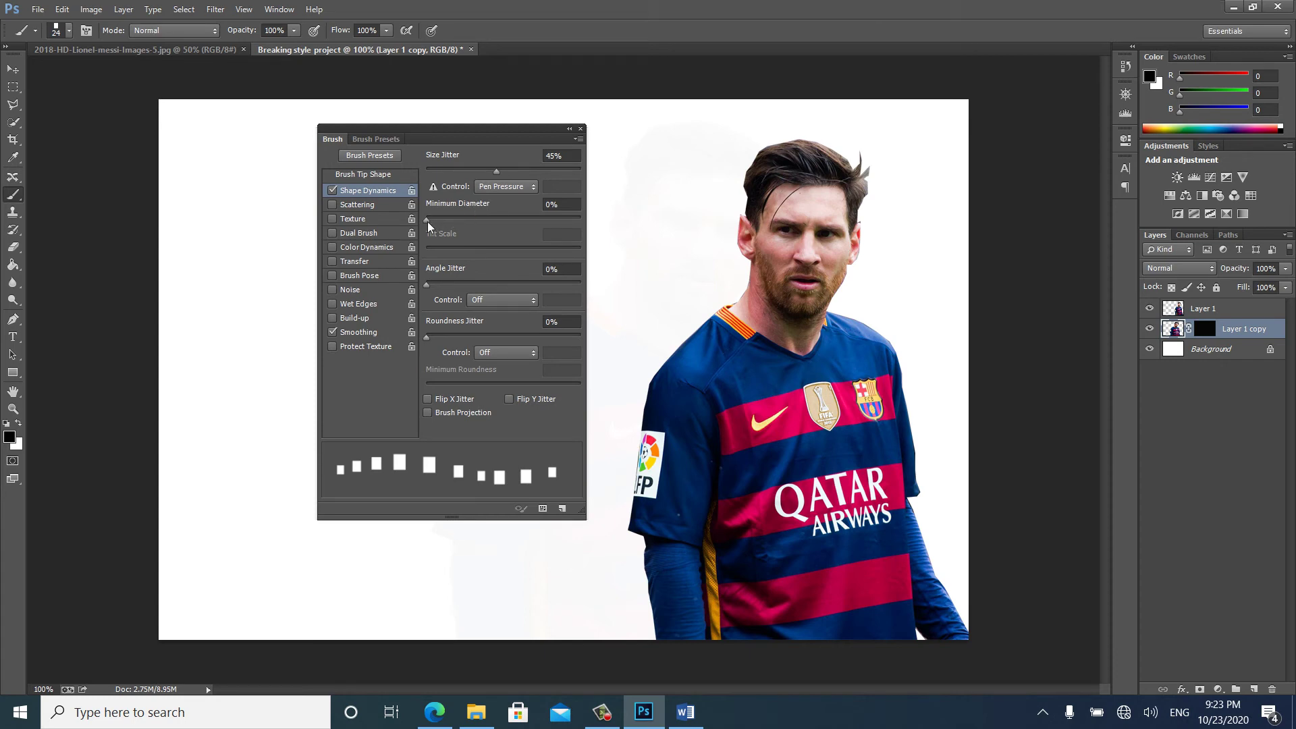
{"action": "left_click_drag", "start_coordinate": [424, 221], "coordinate": [516, 221]}
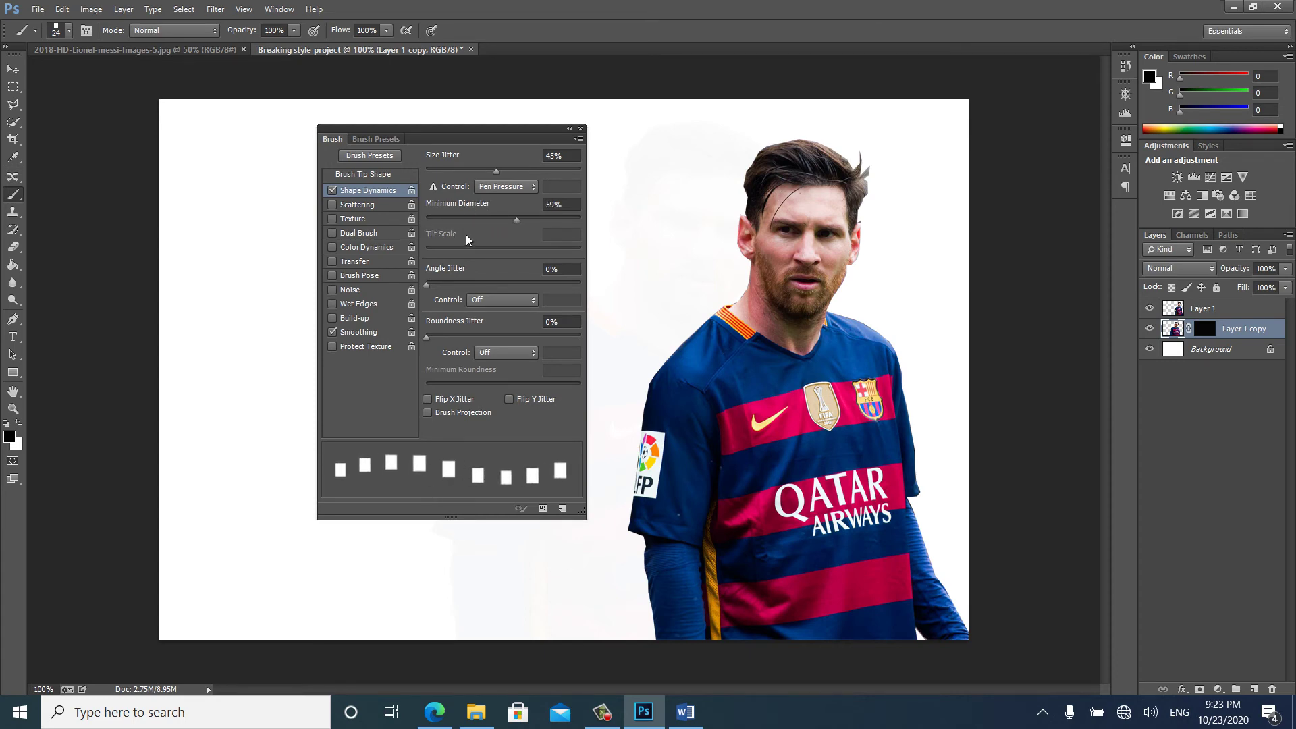
{"action": "mouse_move", "coordinate": [427, 282]}
{"action": "left_mouse_down"}
{"action": "mouse_move", "coordinate": [451, 282]}
{"action": "mouse_move", "coordinate": [403, 285]}
{"action": "mouse_move", "coordinate": [481, 282]}
{"action": "mouse_move", "coordinate": [459, 289]}
{"action": "left_mouse_up"}
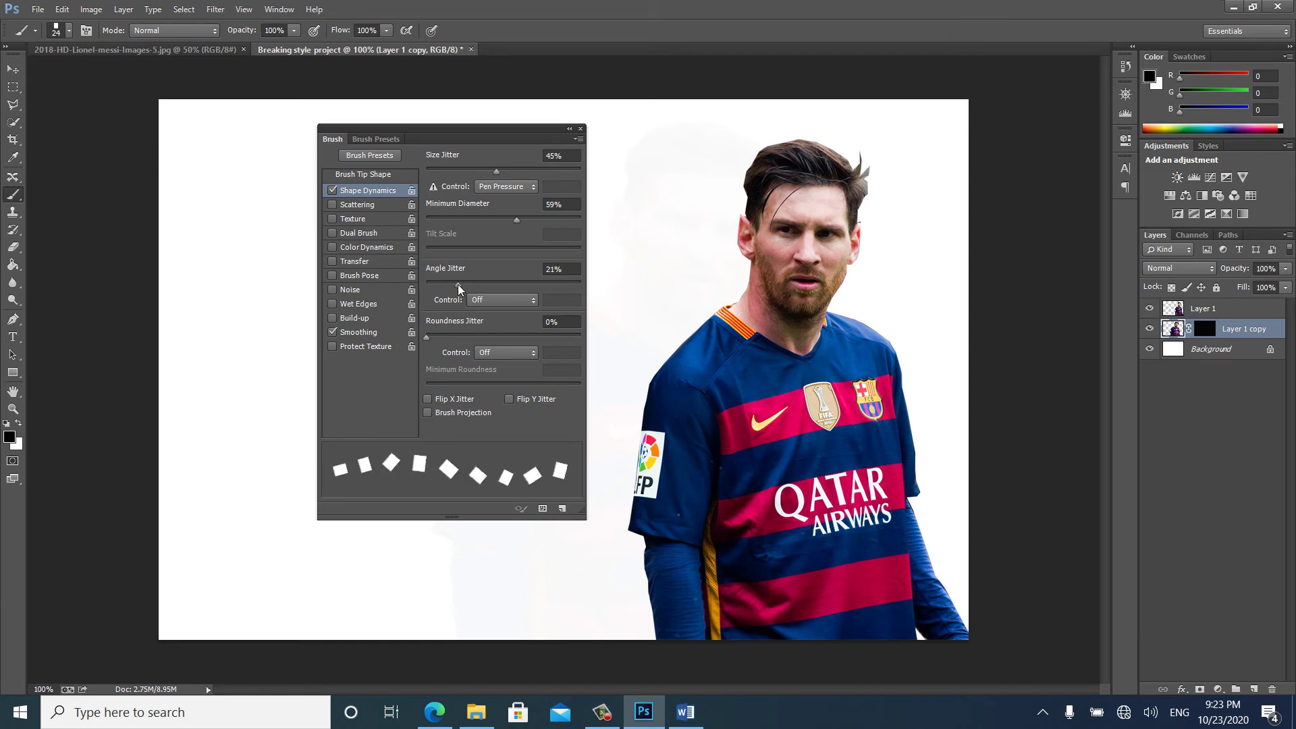
{"action": "left_click_drag", "start_coordinate": [425, 337], "coordinate": [602, 353]}
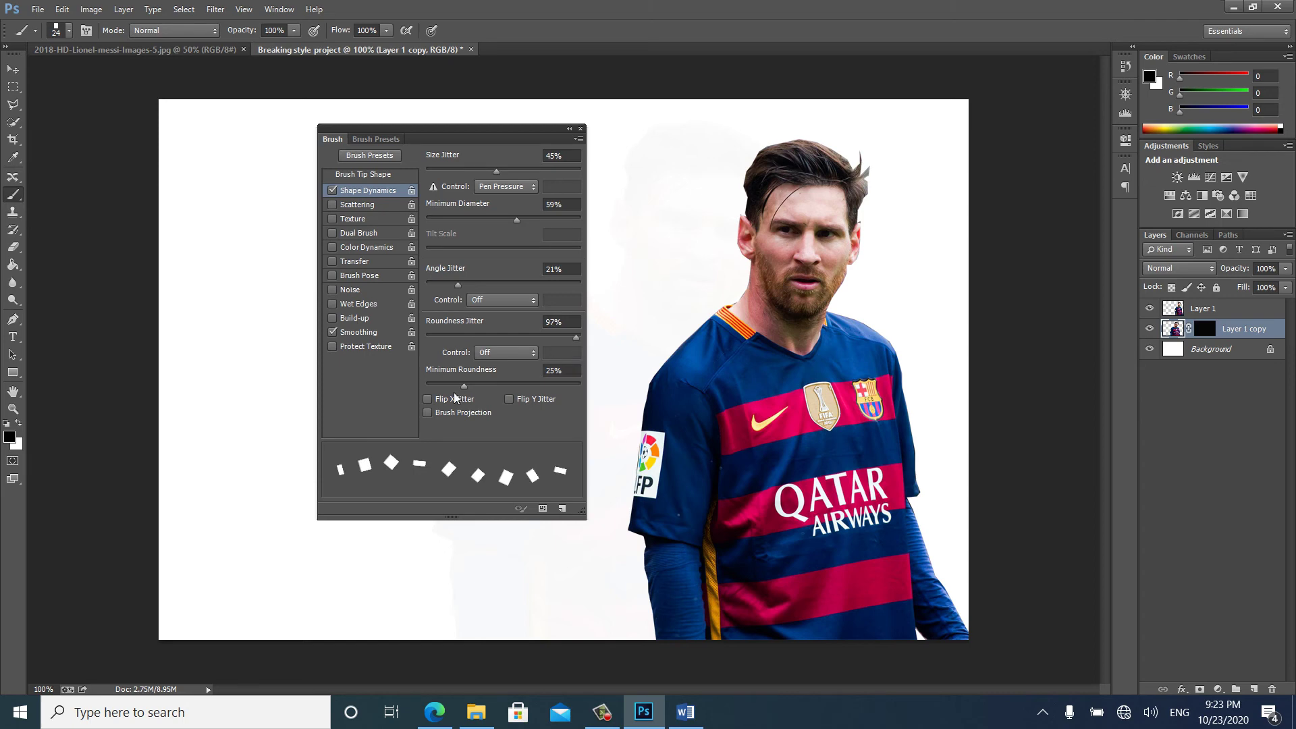
{"action": "mouse_move", "coordinate": [464, 386]}
{"action": "left_mouse_down"}
{"action": "mouse_move", "coordinate": [516, 387]}
{"action": "mouse_move", "coordinate": [370, 391]}
{"action": "mouse_move", "coordinate": [447, 386]}
{"action": "left_mouse_up"}
- Enable Scattering at 668% with a count of 5 and 24% count jitter
{"action": "left_click", "coordinate": [364, 206]}
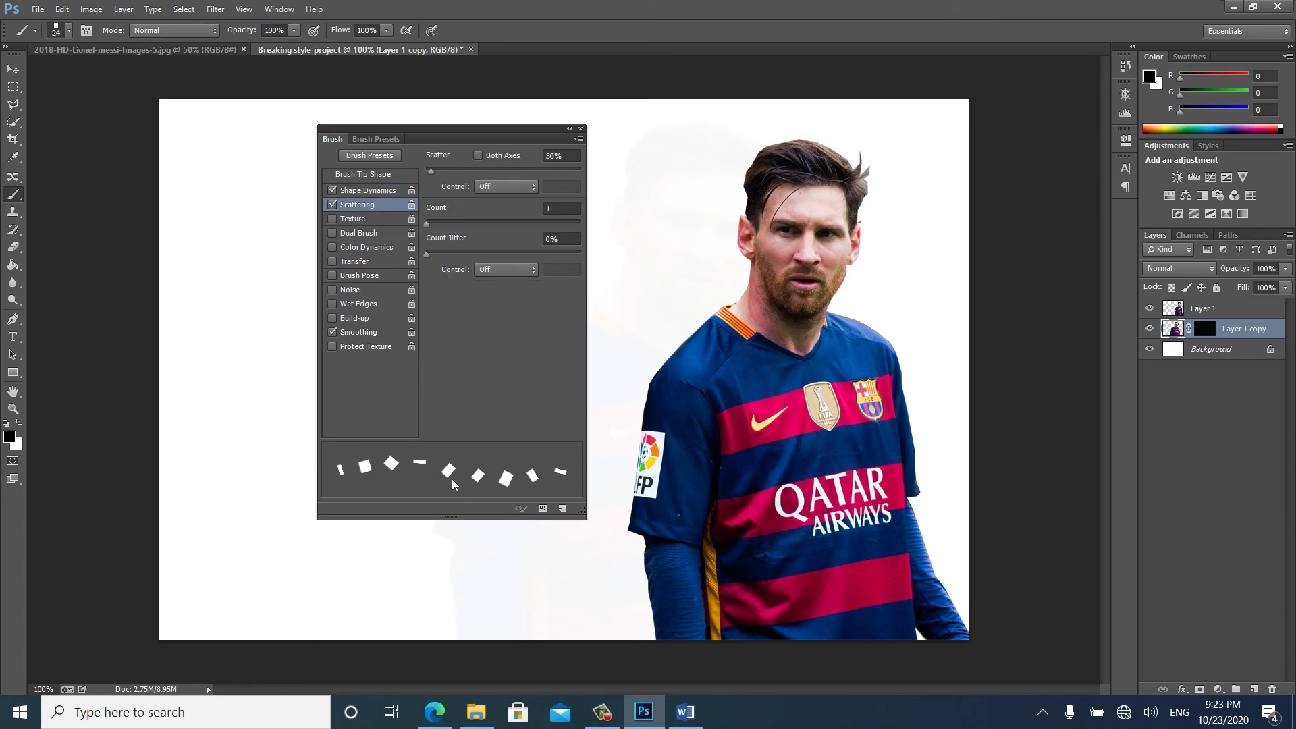
{"action": "left_click_drag", "start_coordinate": [436, 172], "coordinate": [529, 186]}
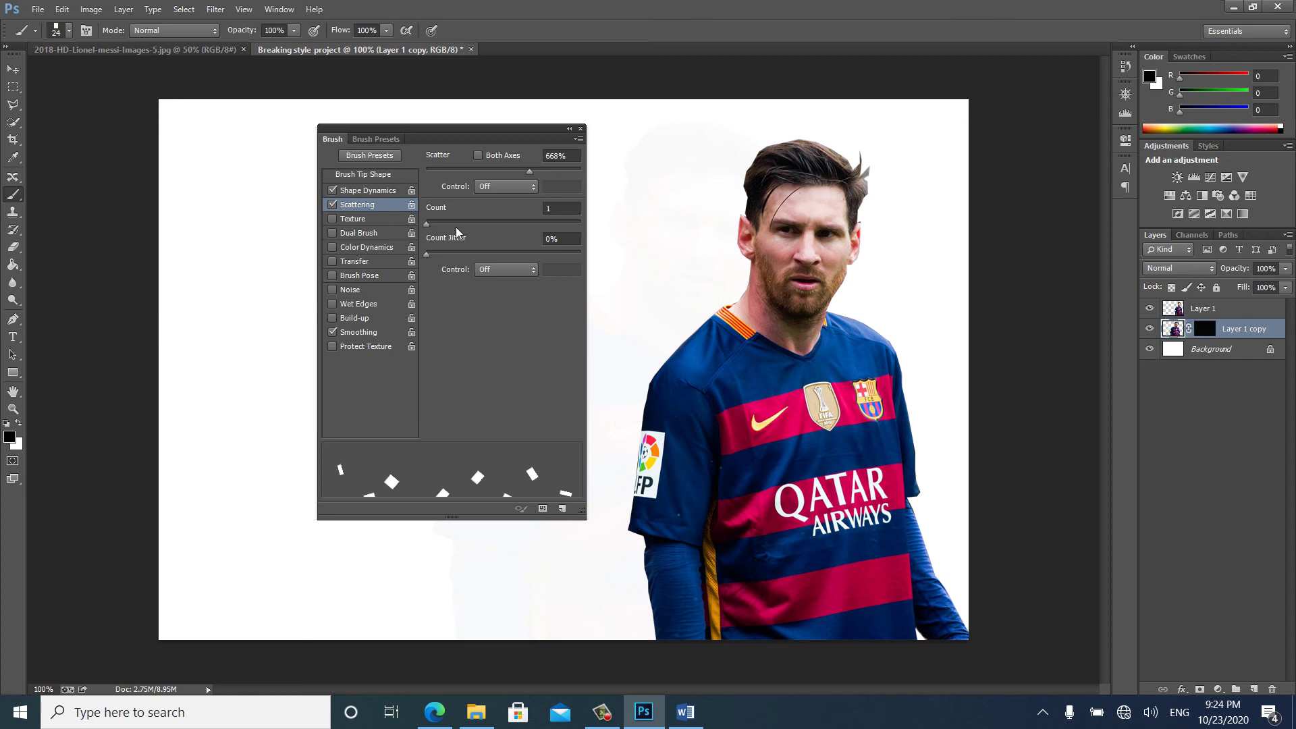
{"action": "mouse_move", "coordinate": [425, 225]}
{"action": "left_mouse_down"}
{"action": "mouse_move", "coordinate": [463, 224]}
{"action": "mouse_move", "coordinate": [440, 255]}
{"action": "mouse_move", "coordinate": [464, 254]}
{"action": "left_mouse_up"}
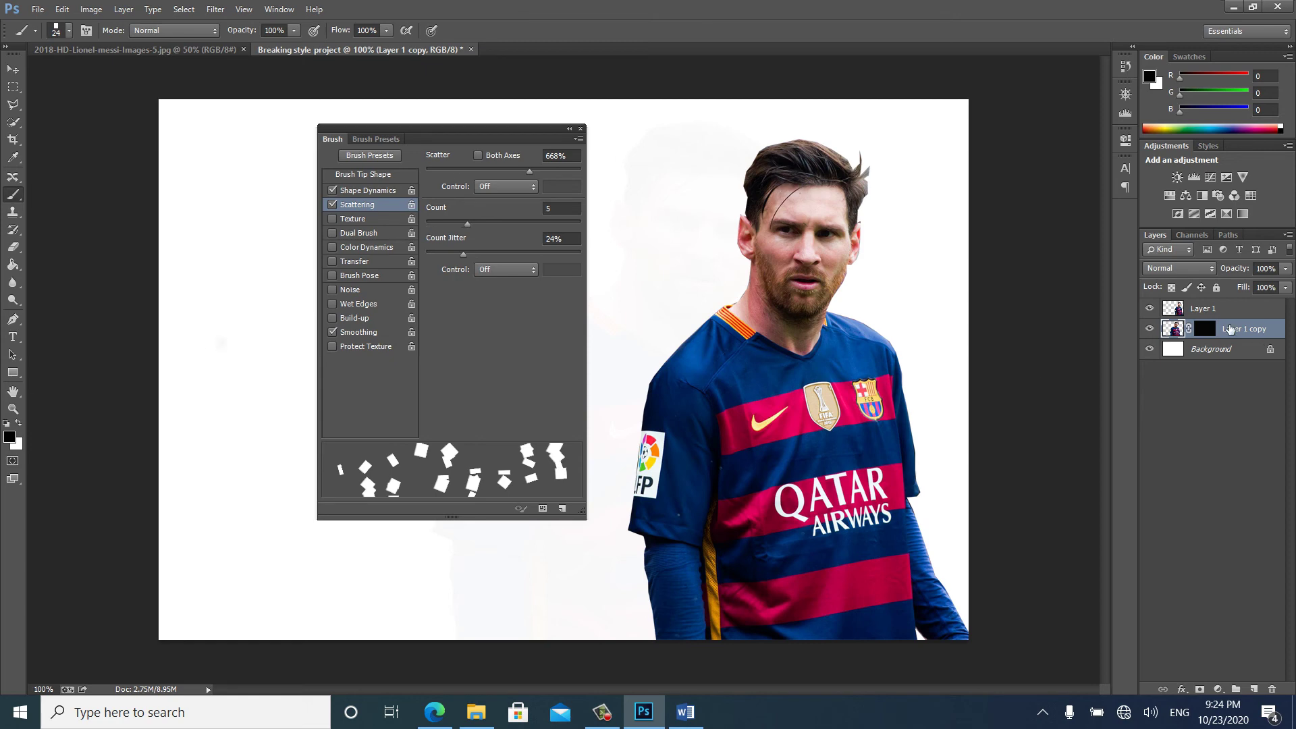
- Collapse the Brush panel and set the foreground colour to white
{"action": "left_click", "coordinate": [569, 128]}
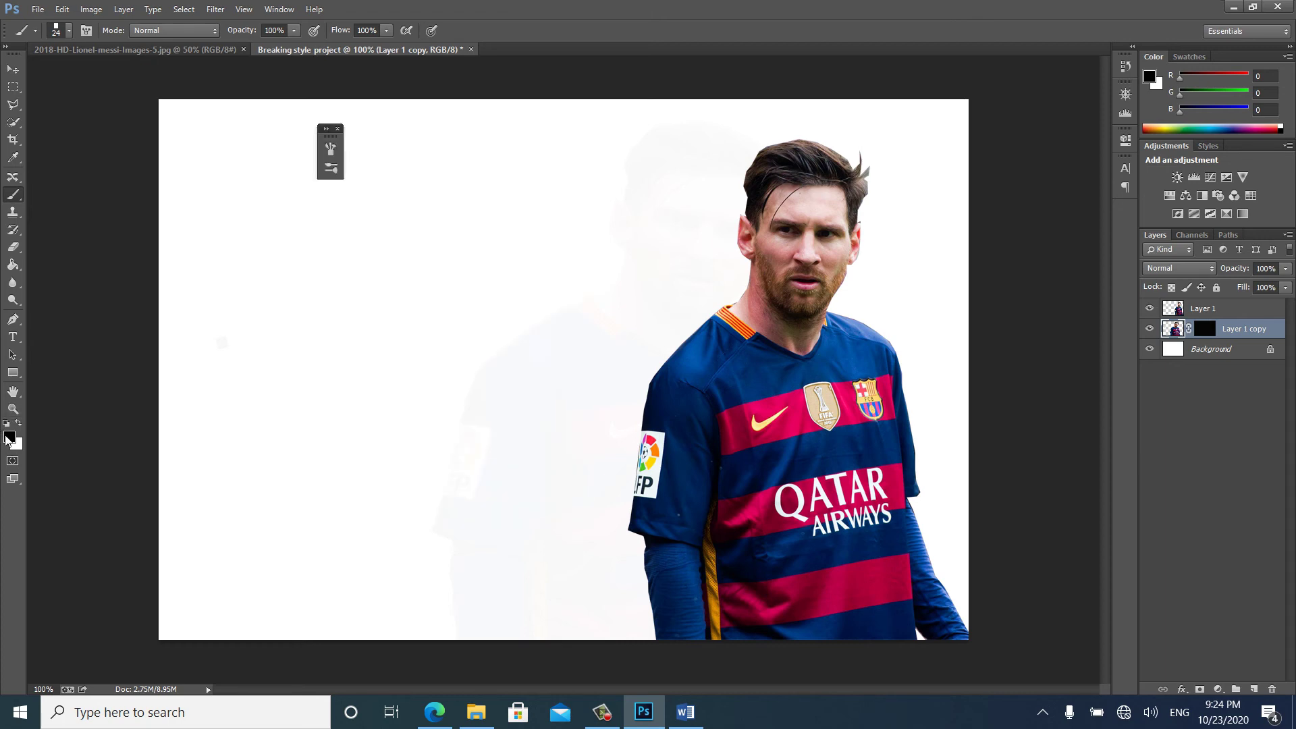
{"action": "left_click", "coordinate": [10, 436]}
{"action": "left_click", "coordinate": [410, 96]}
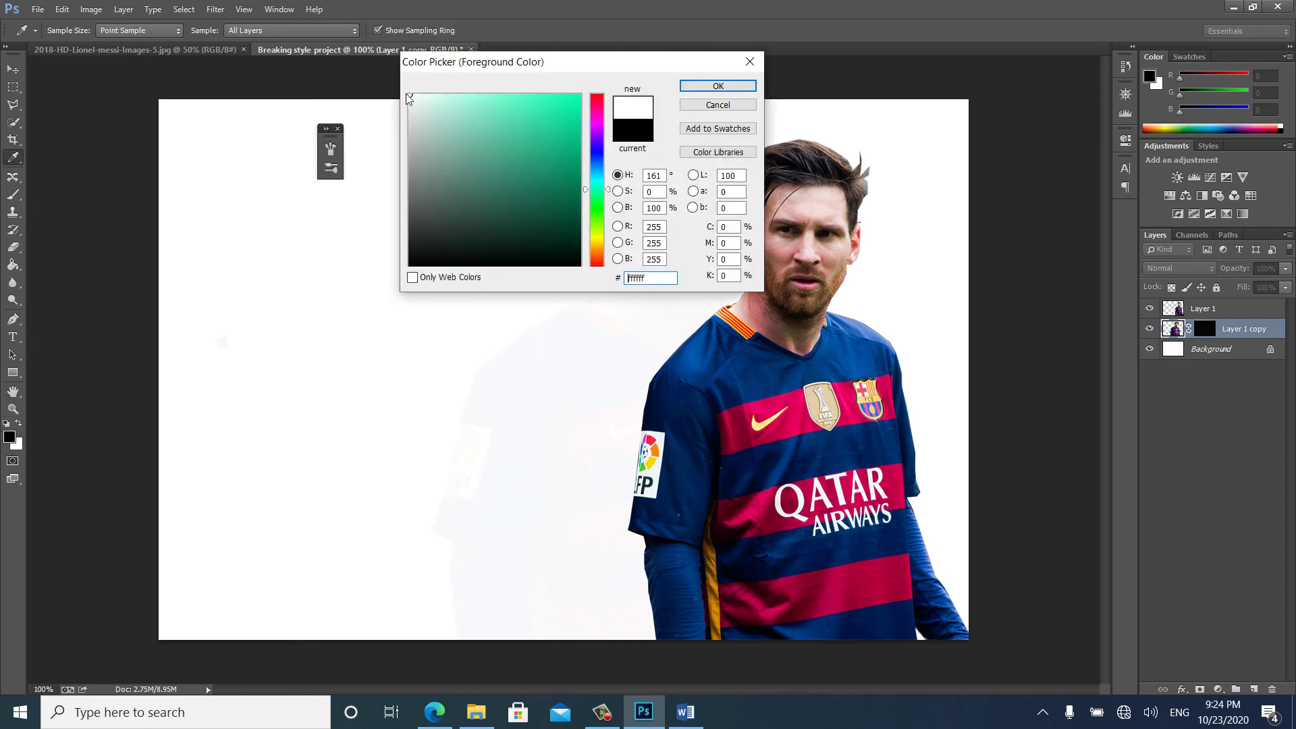
{"action": "left_click", "coordinate": [742, 88]}
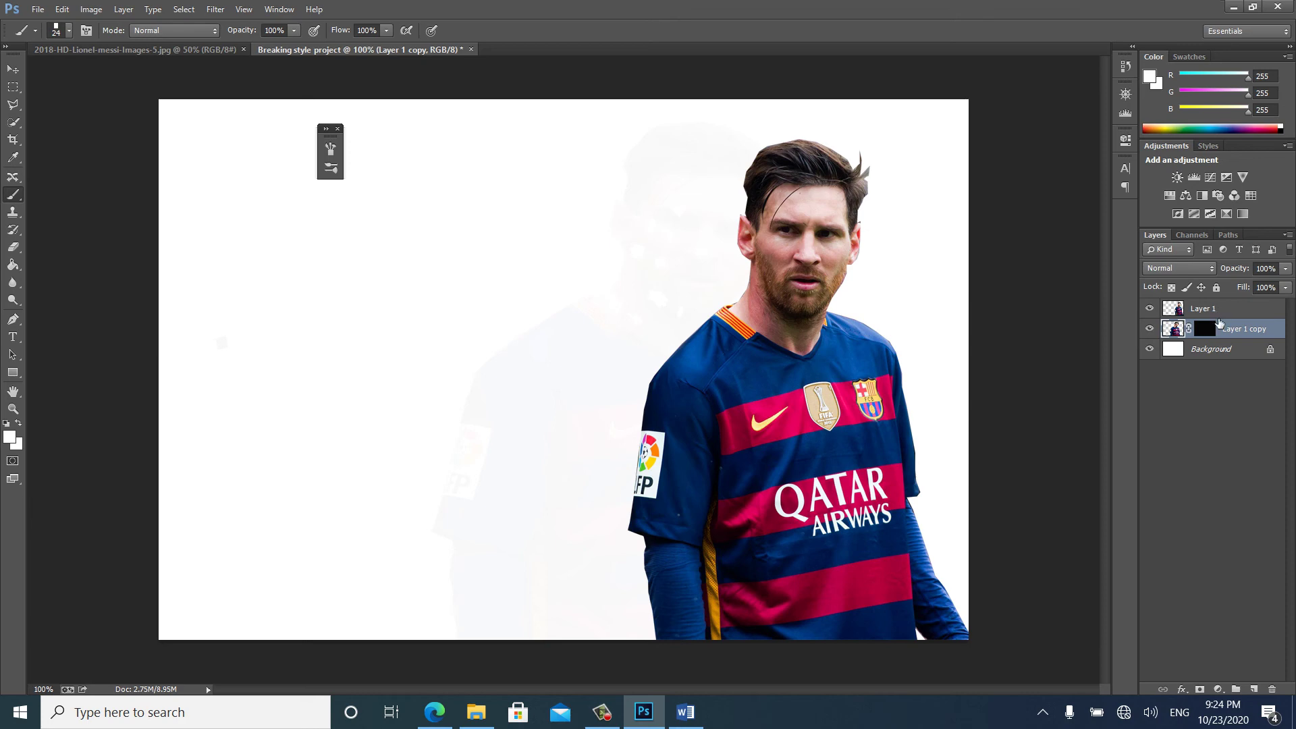
- Target Layer 1 copy's mask and set the foreground colour to near-white fefefe
{"action": "left_click", "coordinate": [1205, 329]}
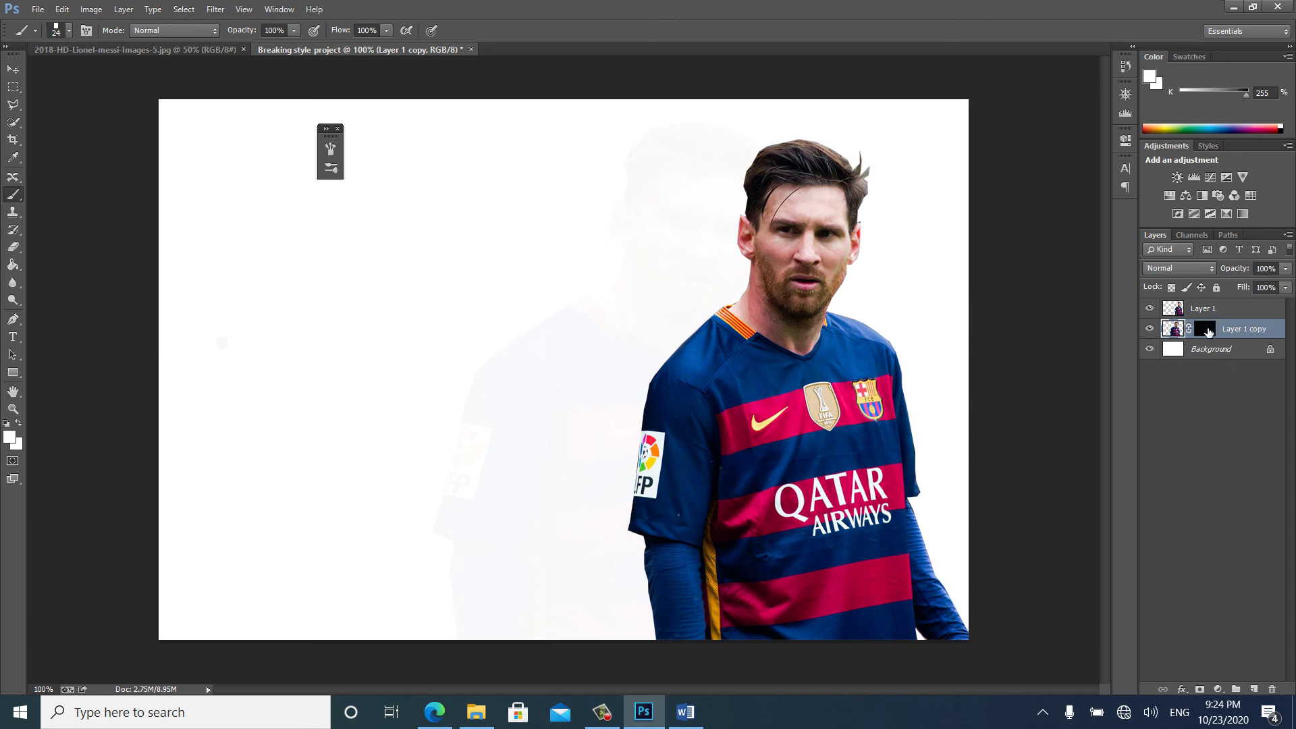
{"action": "key", "text": "x"}
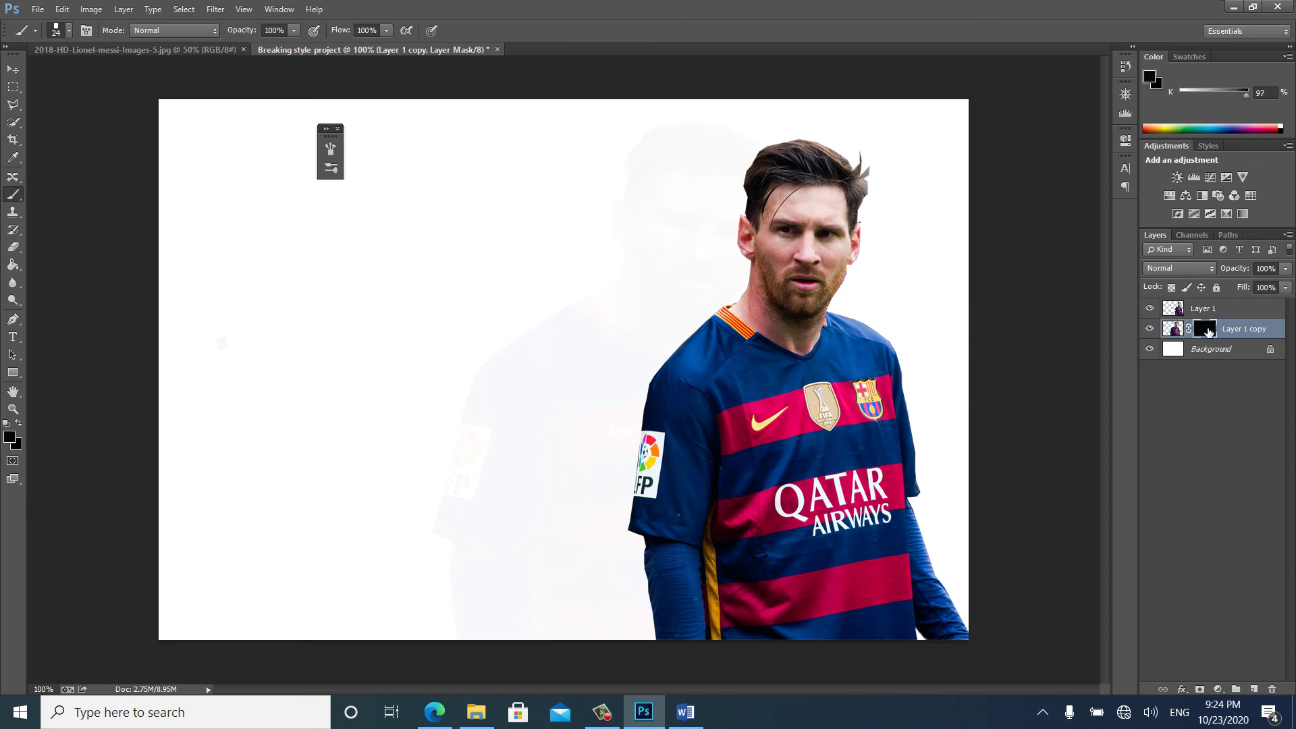
{"action": "left_click", "coordinate": [10, 438]}
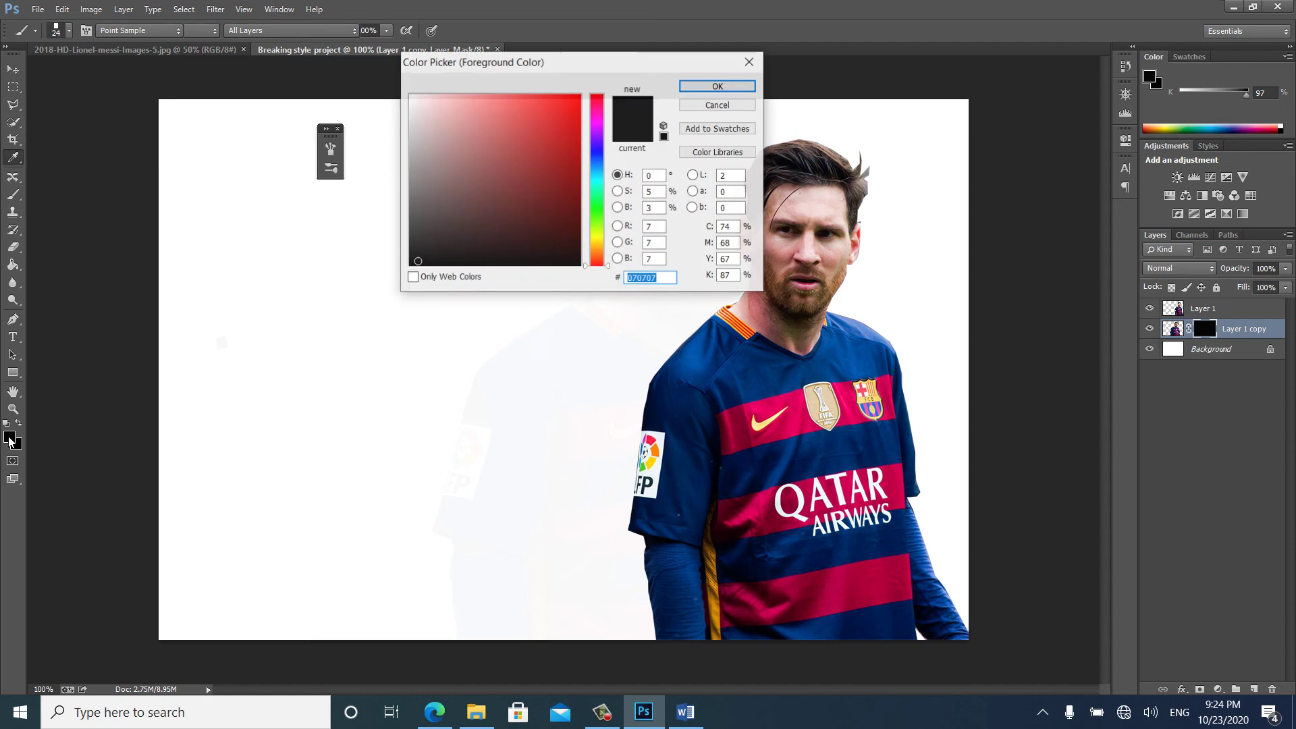
{"action": "left_click", "coordinate": [416, 94]}
{"action": "left_click", "coordinate": [410, 96]}
{"action": "left_click", "coordinate": [718, 86]}
- Paint scattered squares on the mask beside the head and shoulder and down from the head
{"action": "key", "text": "b"}
{"action": "mouse_move", "coordinate": [684, 162]}
{"action": "left_mouse_down"}
{"action": "mouse_move", "coordinate": [684, 289]}
{"action": "mouse_move", "coordinate": [617, 384]}
{"action": "mouse_move", "coordinate": [548, 419]}
{"action": "mouse_move", "coordinate": [534, 452]}
{"action": "mouse_move", "coordinate": [554, 482]}
{"action": "mouse_move", "coordinate": [557, 555]}
{"action": "mouse_move", "coordinate": [592, 584]}
{"action": "mouse_move", "coordinate": [530, 631]}
{"action": "mouse_move", "coordinate": [551, 647]}
{"action": "mouse_move", "coordinate": [592, 638]}
{"action": "left_mouse_up"}
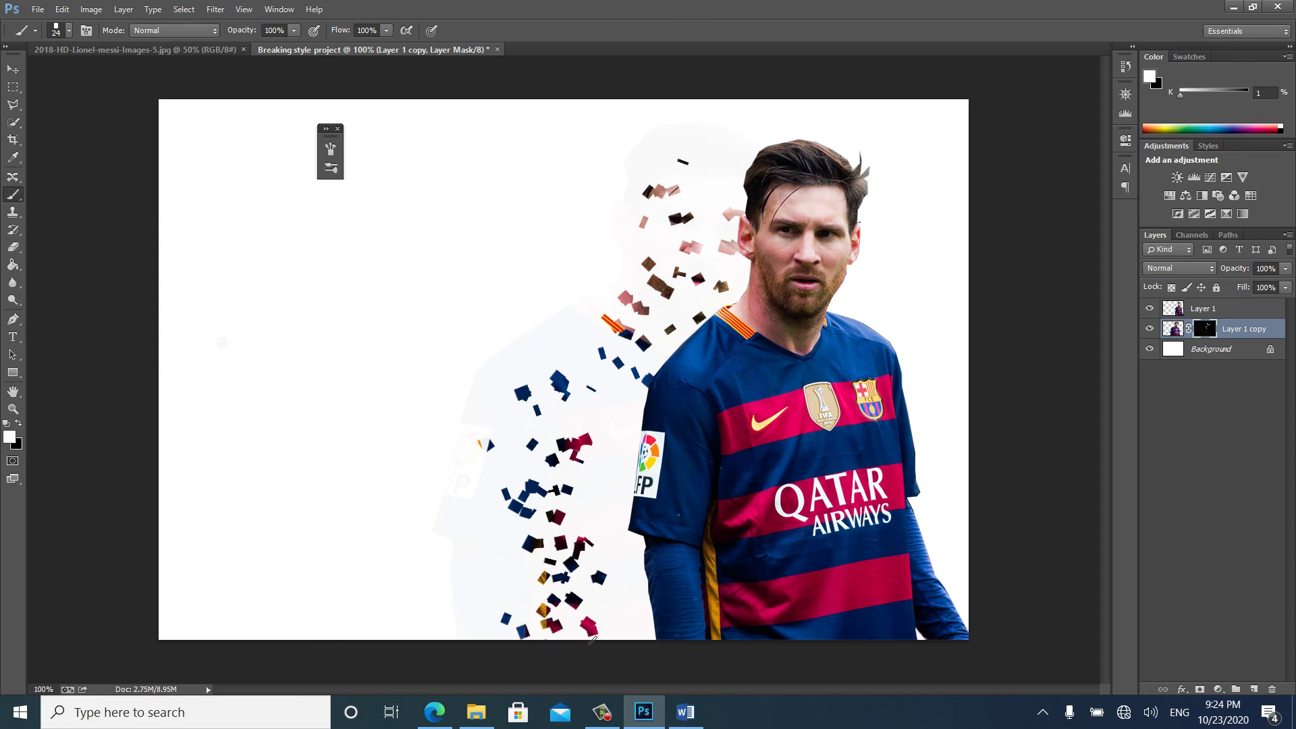
{"action": "mouse_move", "coordinate": [504, 540]}
{"action": "left_mouse_down"}
{"action": "mouse_move", "coordinate": [510, 506]}
{"action": "mouse_move", "coordinate": [473, 465]}
{"action": "mouse_move", "coordinate": [506, 368]}
{"action": "mouse_move", "coordinate": [533, 344]}
{"action": "left_mouse_up"}
{"action": "mouse_move", "coordinate": [761, 164]}
{"action": "left_mouse_down"}
{"action": "mouse_move", "coordinate": [713, 134]}
{"action": "mouse_move", "coordinate": [661, 276]}
{"action": "mouse_move", "coordinate": [704, 226]}
{"action": "mouse_move", "coordinate": [684, 315]}
{"action": "mouse_move", "coordinate": [617, 403]}
{"action": "left_mouse_up"}
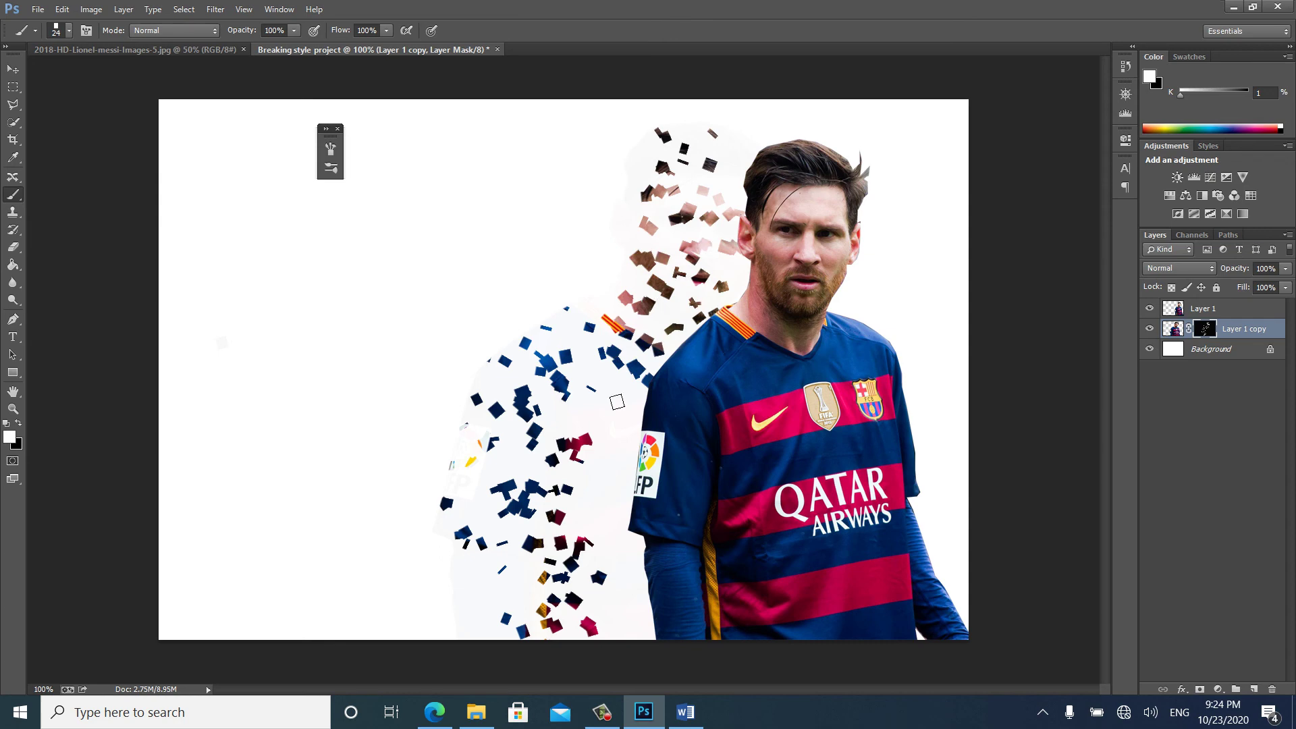
- Shrink the brush to 10 and add small fragments behind the head, neck, and down the arm
{"action": "key", "text": "bracketleft"}
{"action": "mouse_move", "coordinate": [605, 418]}
{"action": "left_mouse_down"}
{"action": "mouse_move", "coordinate": [615, 476]}
{"action": "mouse_move", "coordinate": [598, 560]}
{"action": "left_mouse_up"}
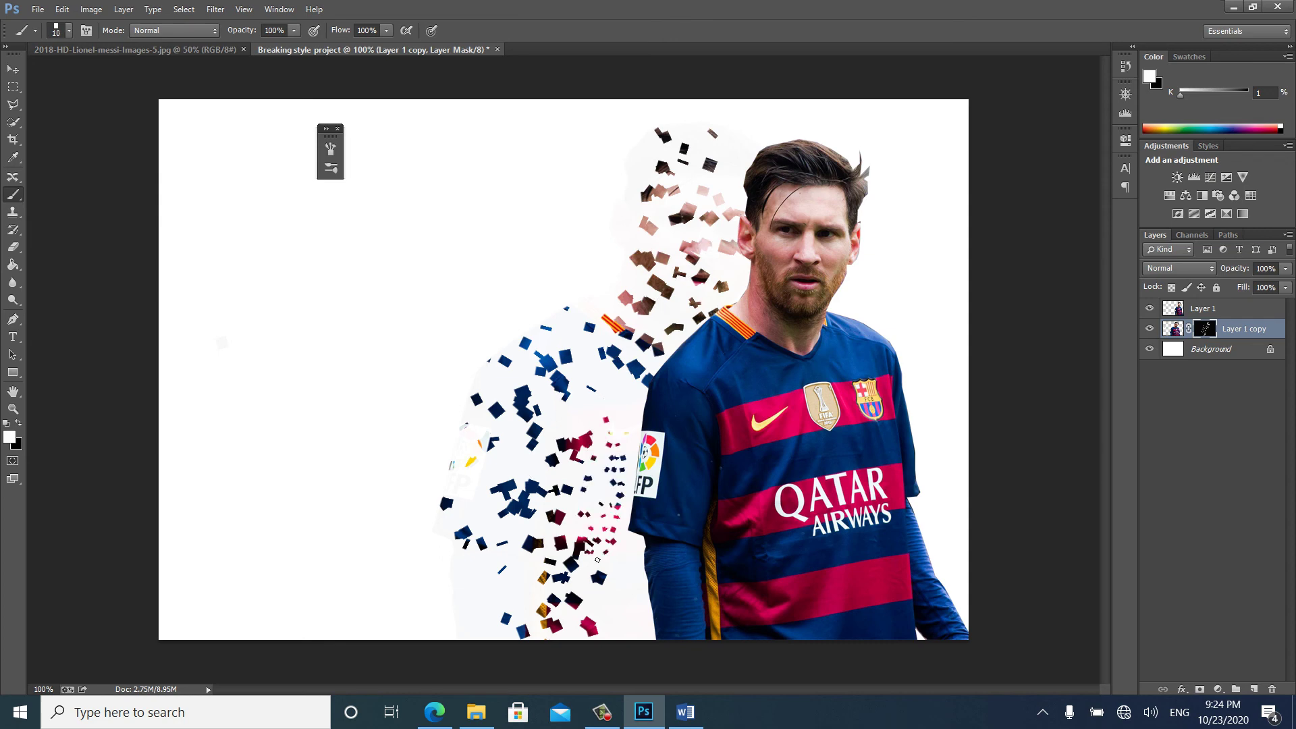
{"action": "mouse_move", "coordinate": [633, 627]}
{"action": "left_mouse_down"}
{"action": "mouse_move", "coordinate": [547, 579]}
{"action": "mouse_move", "coordinate": [515, 507]}
{"action": "mouse_move", "coordinate": [501, 583]}
{"action": "mouse_move", "coordinate": [492, 406]}
{"action": "mouse_move", "coordinate": [492, 511]}
{"action": "mouse_move", "coordinate": [638, 354]}
{"action": "left_mouse_up"}
{"action": "mouse_move", "coordinate": [689, 225]}
{"action": "left_mouse_down"}
{"action": "mouse_move", "coordinate": [717, 158]}
{"action": "mouse_move", "coordinate": [638, 233]}
{"action": "mouse_move", "coordinate": [597, 331]}
{"action": "left_mouse_up"}
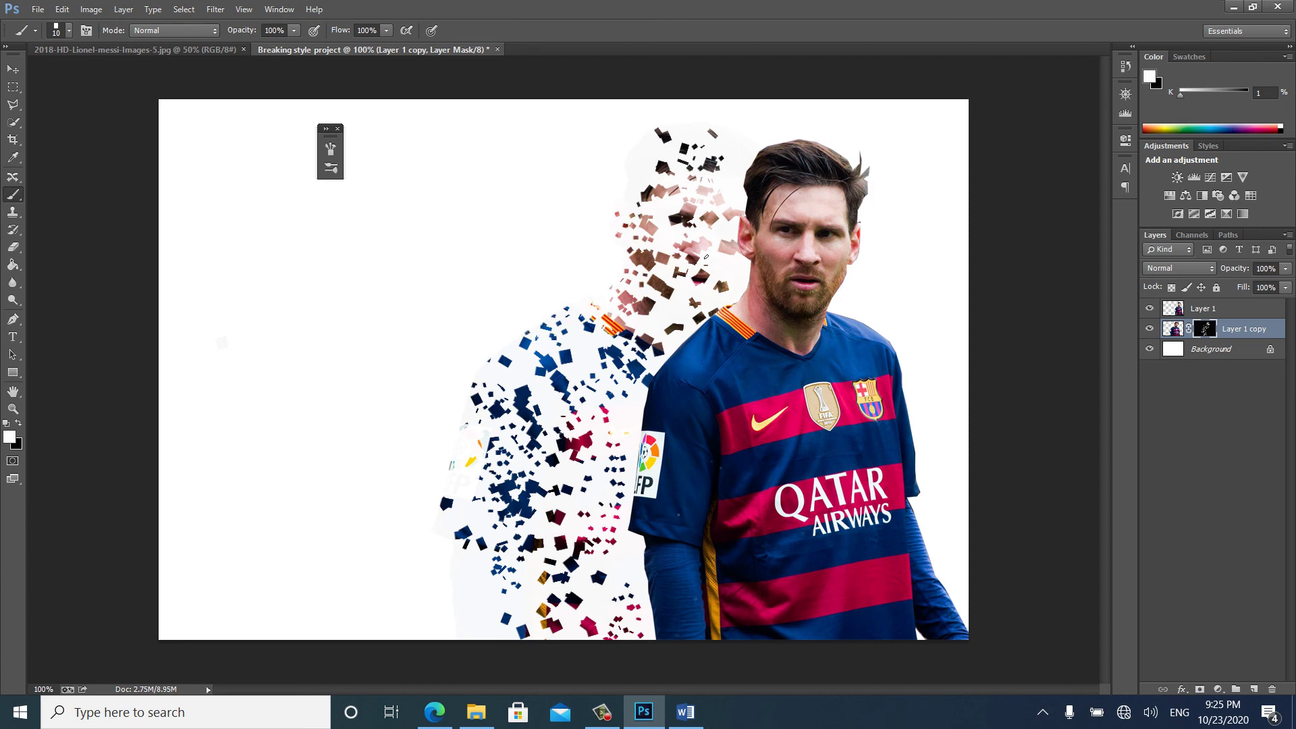
{"action": "left_click_drag", "start_coordinate": [742, 242], "coordinate": [659, 331]}
{"action": "left_click_drag", "start_coordinate": [743, 160], "coordinate": [721, 164]}
{"action": "left_click_drag", "start_coordinate": [647, 148], "coordinate": [618, 207]}
{"action": "mouse_move", "coordinate": [628, 311]}
{"action": "left_mouse_down"}
{"action": "mouse_move", "coordinate": [597, 418]}
{"action": "mouse_move", "coordinate": [662, 579]}
{"action": "left_mouse_up"}
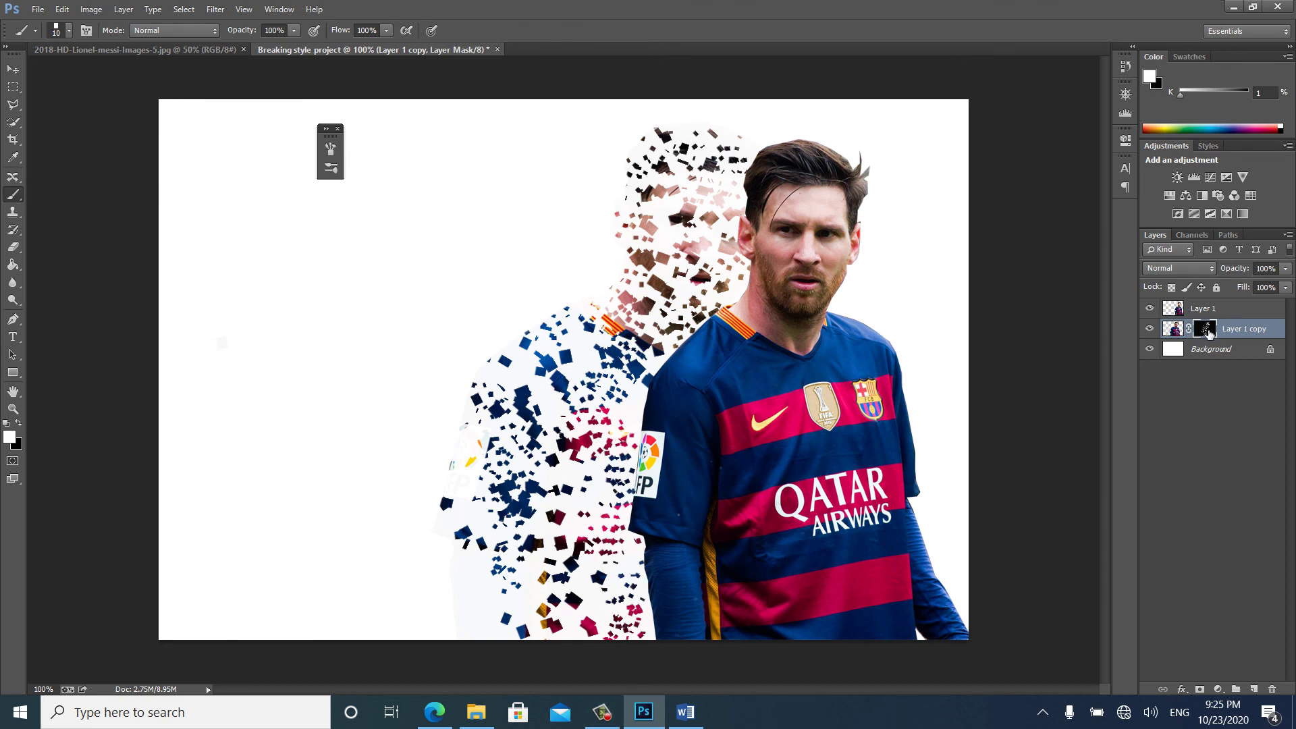
- Add a white layer mask to Layer 1 and set the foreground colour to black 000000
{"action": "left_click", "coordinate": [1195, 312]}
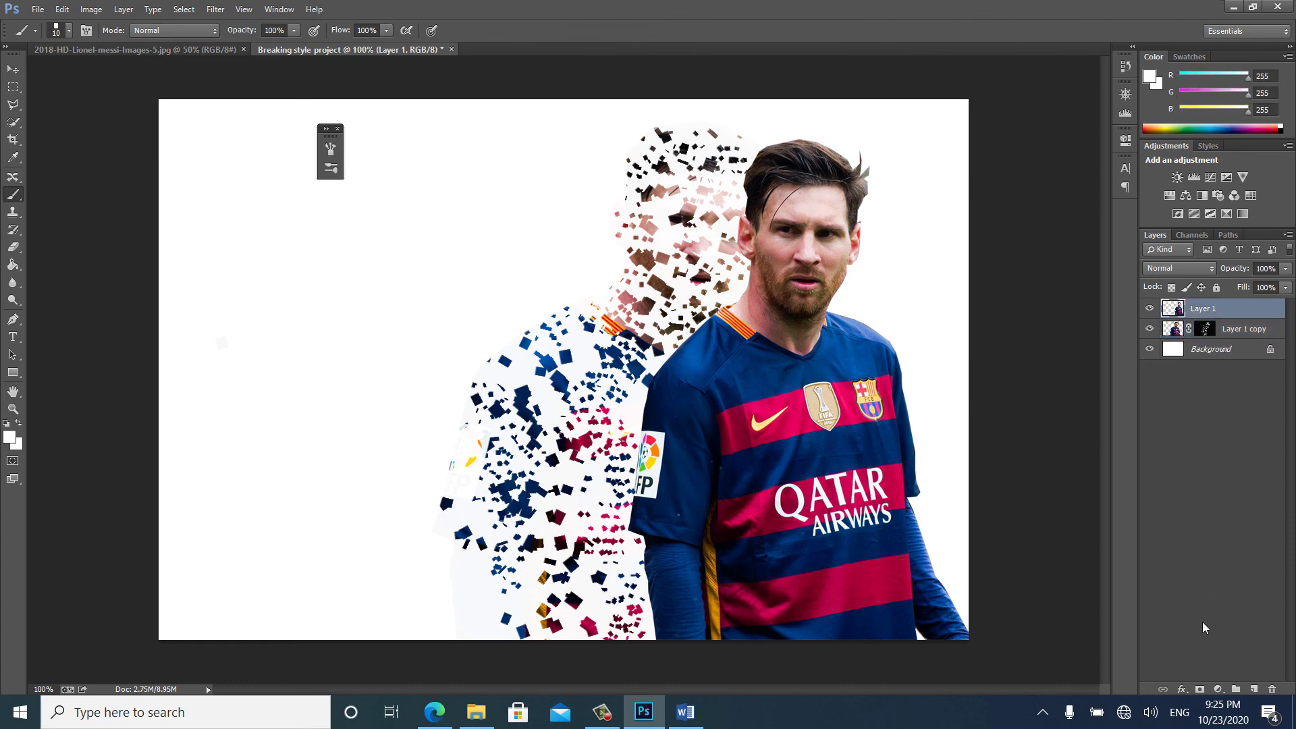
{"action": "left_click", "coordinate": [1200, 688]}
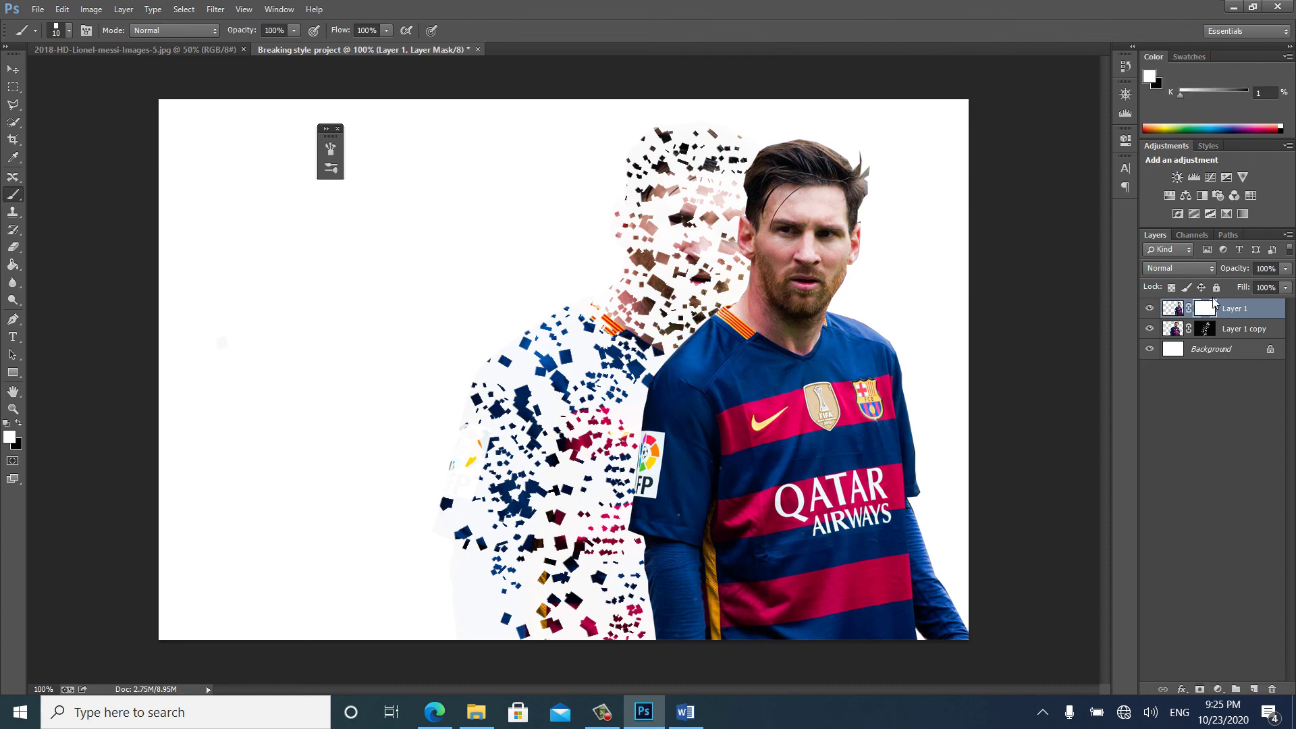
{"action": "left_click", "coordinate": [10, 437]}
{"action": "left_click", "coordinate": [420, 220]}
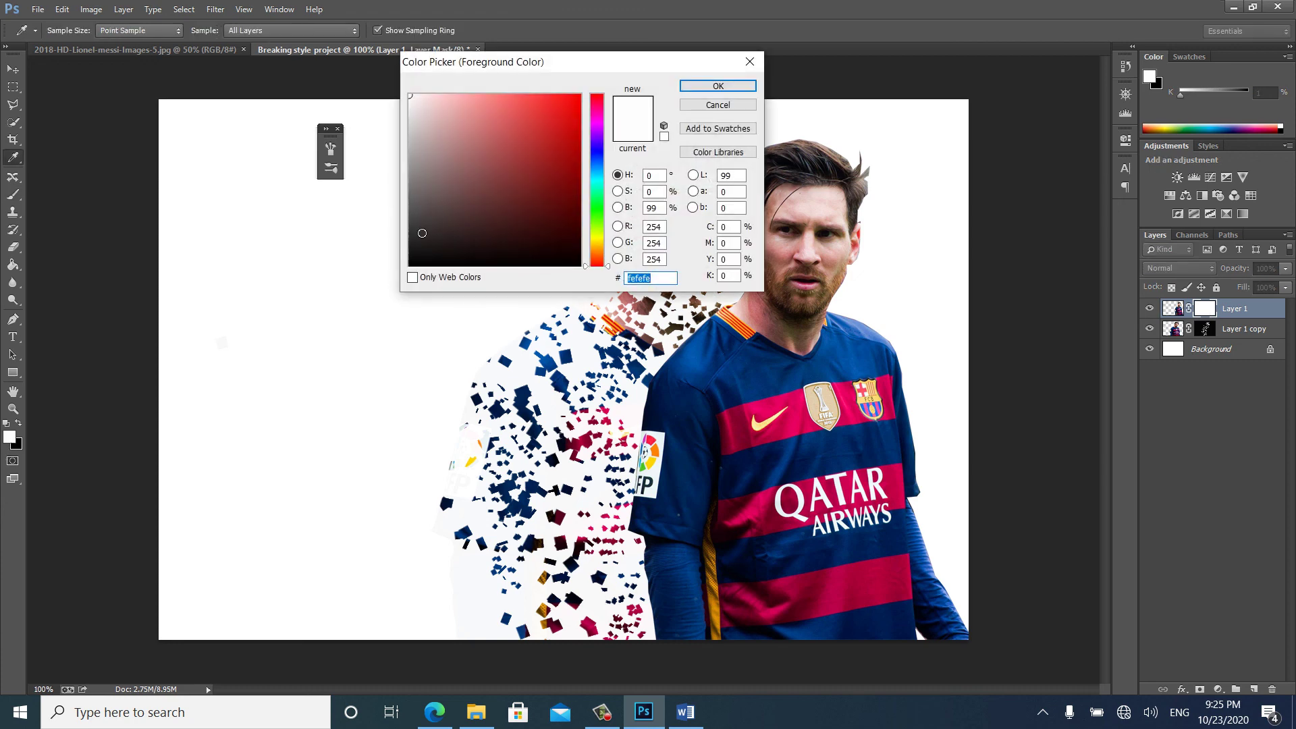
{"action": "left_click_drag", "start_coordinate": [416, 277], "coordinate": [419, 279]}
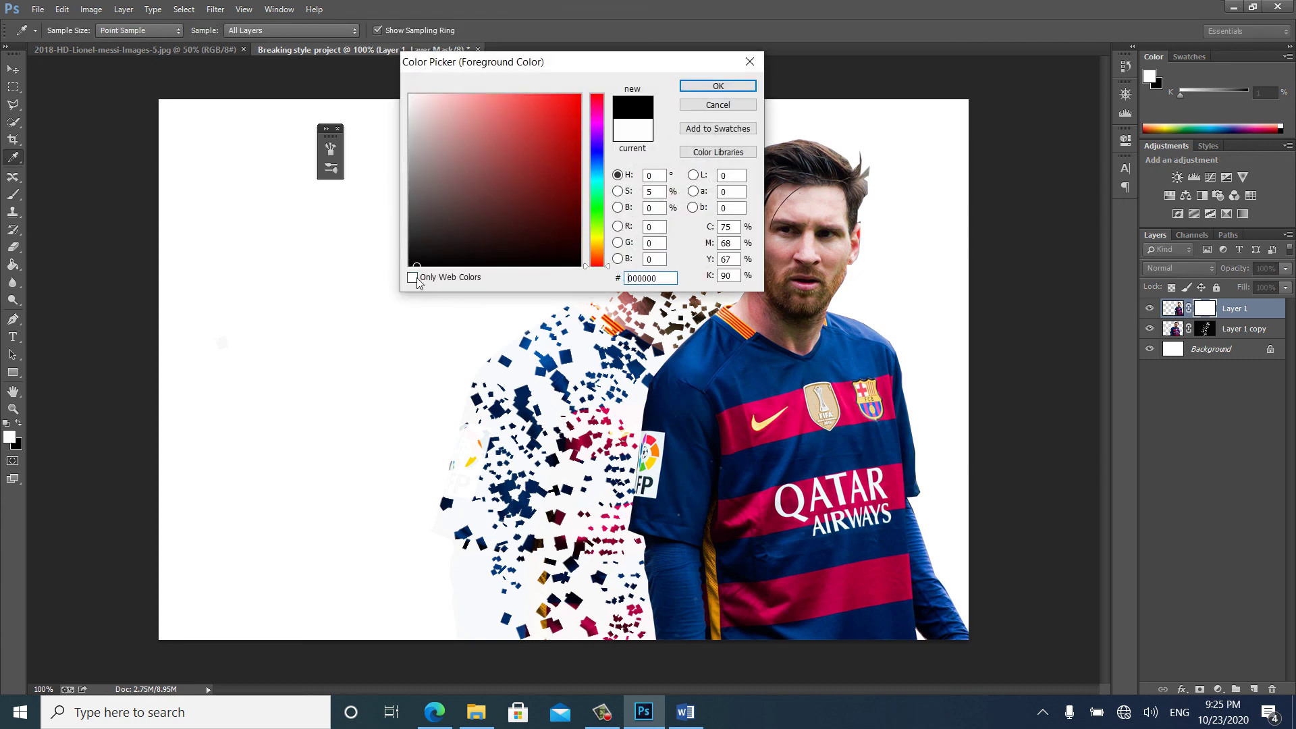
{"action": "left_click", "coordinate": [701, 87]}
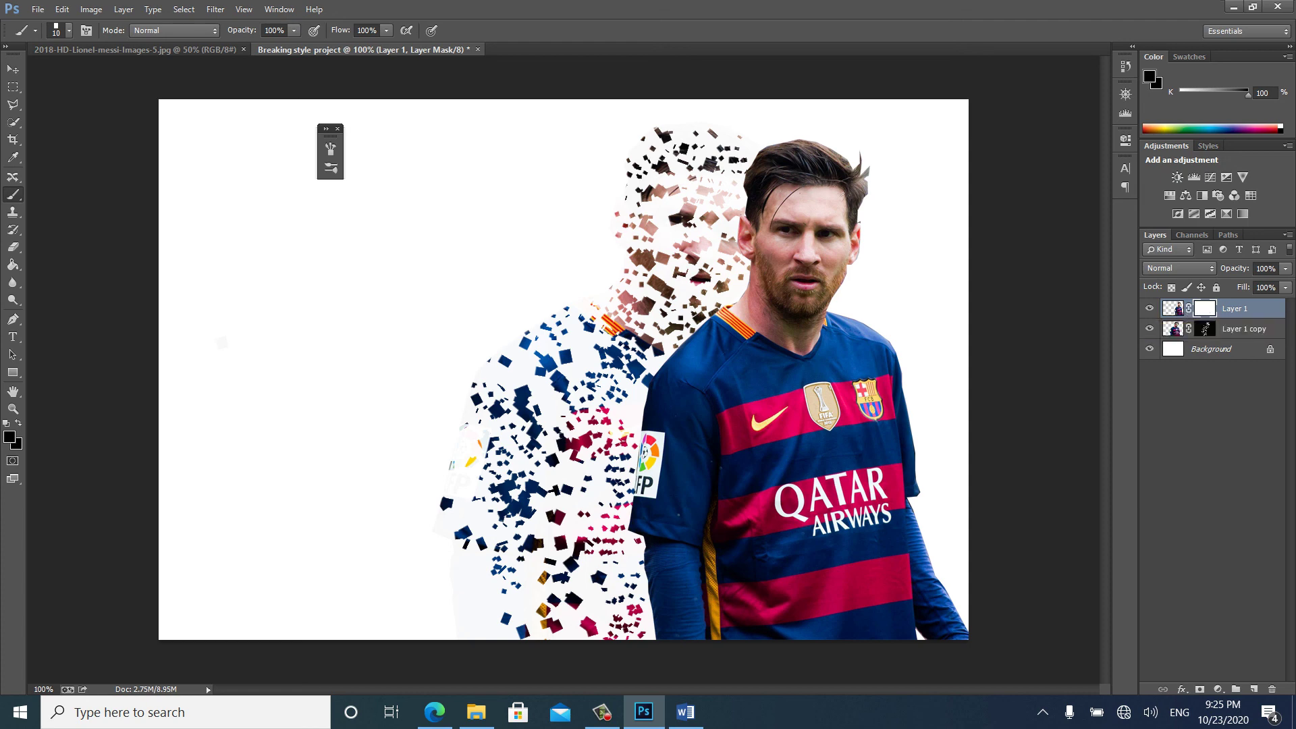
- Paint black square gaps into Layer 1's mask across the face, shoulder, arm and sleeve
{"action": "left_click_drag", "start_coordinate": [761, 192], "coordinate": [753, 314]}
{"action": "mouse_move", "coordinate": [703, 349]}
{"action": "left_mouse_down"}
{"action": "mouse_move", "coordinate": [695, 381]}
{"action": "mouse_move", "coordinate": [660, 413]}
{"action": "left_mouse_up"}
{"action": "mouse_move", "coordinate": [650, 519]}
{"action": "left_mouse_down"}
{"action": "mouse_move", "coordinate": [654, 598]}
{"action": "mouse_move", "coordinate": [670, 619]}
{"action": "left_mouse_up"}
{"action": "mouse_move", "coordinate": [669, 467]}
{"action": "left_mouse_down"}
{"action": "mouse_move", "coordinate": [689, 355]}
{"action": "mouse_move", "coordinate": [717, 322]}
{"action": "mouse_move", "coordinate": [723, 433]}
{"action": "mouse_move", "coordinate": [692, 416]}
{"action": "left_mouse_up"}
{"action": "mouse_move", "coordinate": [696, 606]}
{"action": "left_mouse_down"}
{"action": "mouse_move", "coordinate": [682, 584]}
{"action": "mouse_move", "coordinate": [712, 592]}
{"action": "mouse_move", "coordinate": [702, 627]}
{"action": "left_mouse_up"}
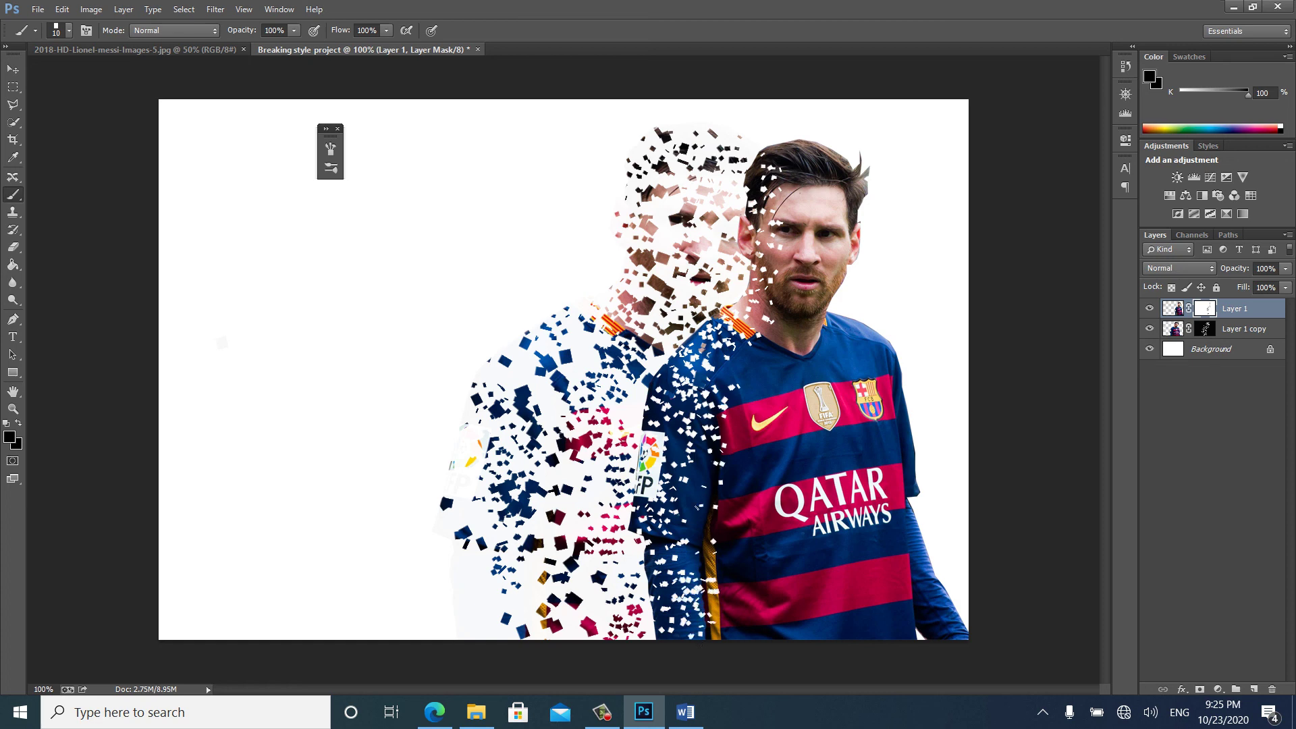
{"action": "mouse_move", "coordinate": [770, 263]}
{"action": "left_mouse_down"}
{"action": "mouse_move", "coordinate": [749, 226]}
{"action": "mouse_move", "coordinate": [772, 165]}
{"action": "left_mouse_up"}
{"action": "mouse_move", "coordinate": [757, 217]}
{"action": "left_mouse_down"}
{"action": "mouse_move", "coordinate": [759, 170]}
{"action": "mouse_move", "coordinate": [756, 304]}
{"action": "left_mouse_up"}
{"action": "left_click_drag", "start_coordinate": [724, 392], "coordinate": [709, 403]}
{"action": "mouse_move", "coordinate": [677, 481]}
{"action": "left_mouse_down"}
{"action": "mouse_move", "coordinate": [671, 508]}
{"action": "mouse_move", "coordinate": [645, 503]}
{"action": "mouse_move", "coordinate": [648, 533]}
{"action": "left_mouse_up"}
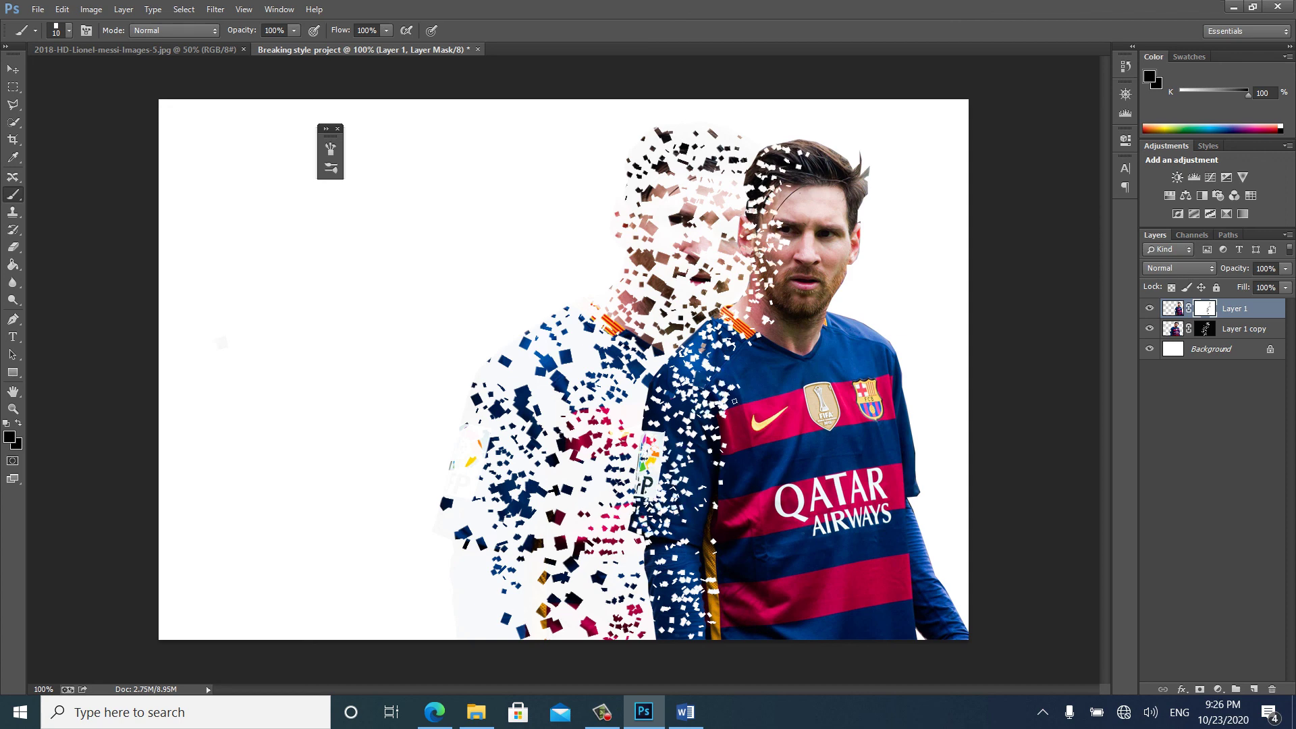
- At brush size 30, punch larger gaps in the shirt, then add 15 px gaps over face and shirt
{"action": "key", "text": "bracketright"}
{"action": "key", "text": "bracketright"}
{"action": "mouse_move", "coordinate": [724, 379]}
{"action": "left_mouse_down"}
{"action": "mouse_move", "coordinate": [709, 365]}
{"action": "mouse_move", "coordinate": [676, 473]}
{"action": "mouse_move", "coordinate": [732, 557]}
{"action": "mouse_move", "coordinate": [692, 625]}
{"action": "left_mouse_up"}
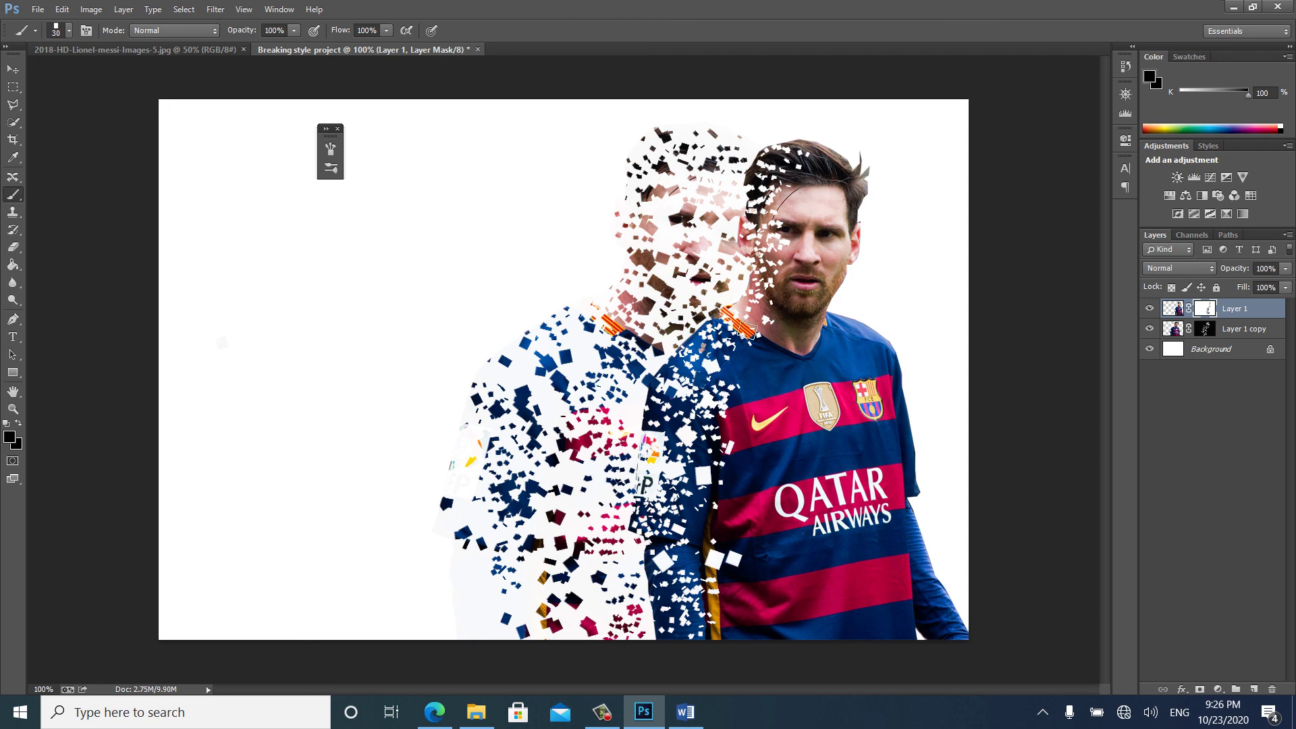
{"action": "key", "text": "bracketleft"}
{"action": "key", "text": "bracketleft"}
{"action": "mouse_move", "coordinate": [811, 243]}
{"action": "left_mouse_down"}
{"action": "mouse_move", "coordinate": [768, 251]}
{"action": "mouse_move", "coordinate": [783, 159]}
{"action": "mouse_move", "coordinate": [799, 147]}
{"action": "mouse_move", "coordinate": [776, 147]}
{"action": "mouse_move", "coordinate": [757, 193]}
{"action": "left_mouse_up"}
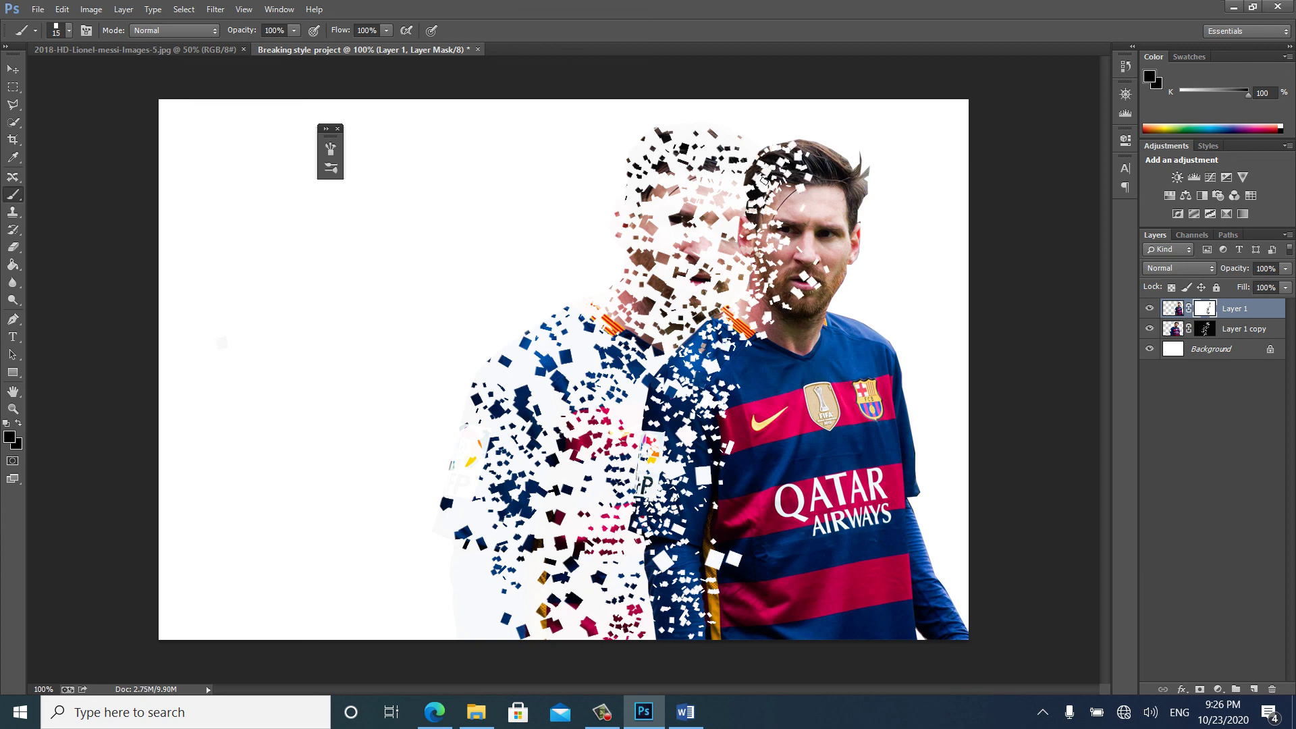
{"action": "mouse_move", "coordinate": [741, 243]}
{"action": "left_mouse_down"}
{"action": "mouse_move", "coordinate": [733, 324]}
{"action": "mouse_move", "coordinate": [706, 341]}
{"action": "mouse_move", "coordinate": [681, 406]}
{"action": "mouse_move", "coordinate": [705, 350]}
{"action": "mouse_move", "coordinate": [670, 400]}
{"action": "mouse_move", "coordinate": [672, 446]}
{"action": "left_mouse_up"}
{"action": "mouse_move", "coordinate": [693, 516]}
{"action": "left_mouse_down"}
{"action": "mouse_move", "coordinate": [684, 631]}
{"action": "mouse_move", "coordinate": [708, 599]}
{"action": "mouse_move", "coordinate": [736, 608]}
{"action": "mouse_move", "coordinate": [742, 650]}
{"action": "mouse_move", "coordinate": [775, 555]}
{"action": "mouse_move", "coordinate": [750, 500]}
{"action": "mouse_move", "coordinate": [741, 370]}
{"action": "mouse_move", "coordinate": [781, 505]}
{"action": "mouse_move", "coordinate": [783, 617]}
{"action": "left_mouse_up"}
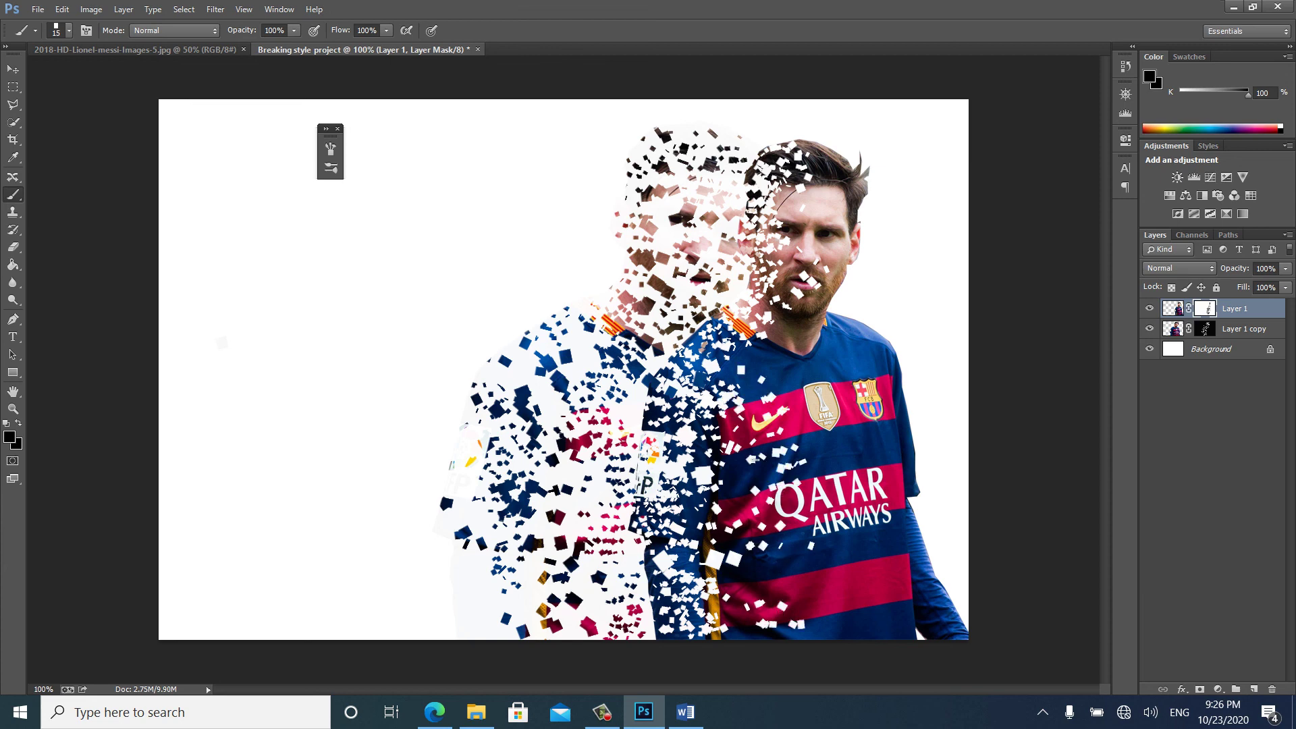
{"action": "mouse_move", "coordinate": [725, 526]}
{"action": "left_mouse_down"}
{"action": "mouse_move", "coordinate": [724, 548]}
{"action": "mouse_move", "coordinate": [743, 534]}
{"action": "mouse_move", "coordinate": [744, 378]}
{"action": "mouse_move", "coordinate": [762, 331]}
{"action": "mouse_move", "coordinate": [770, 364]}
{"action": "mouse_move", "coordinate": [776, 338]}
{"action": "mouse_move", "coordinate": [752, 375]}
{"action": "mouse_move", "coordinate": [717, 353]}
{"action": "left_mouse_up"}
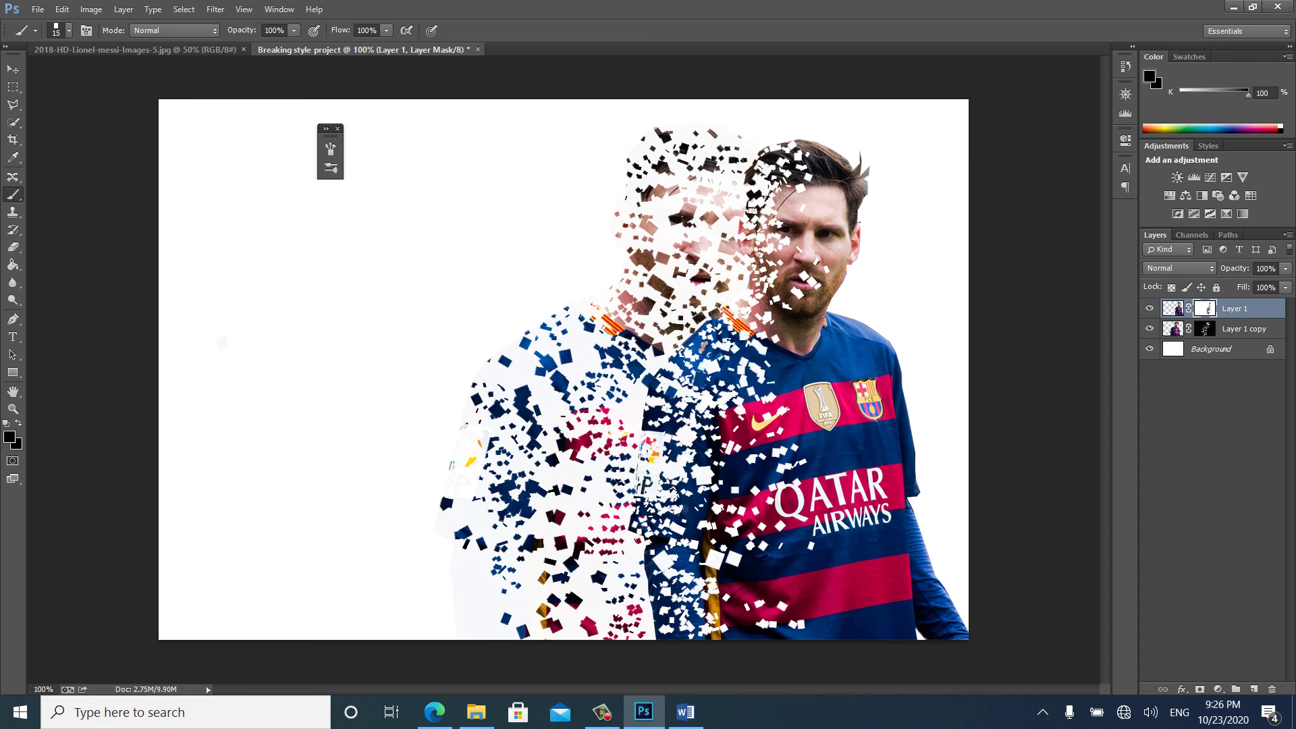